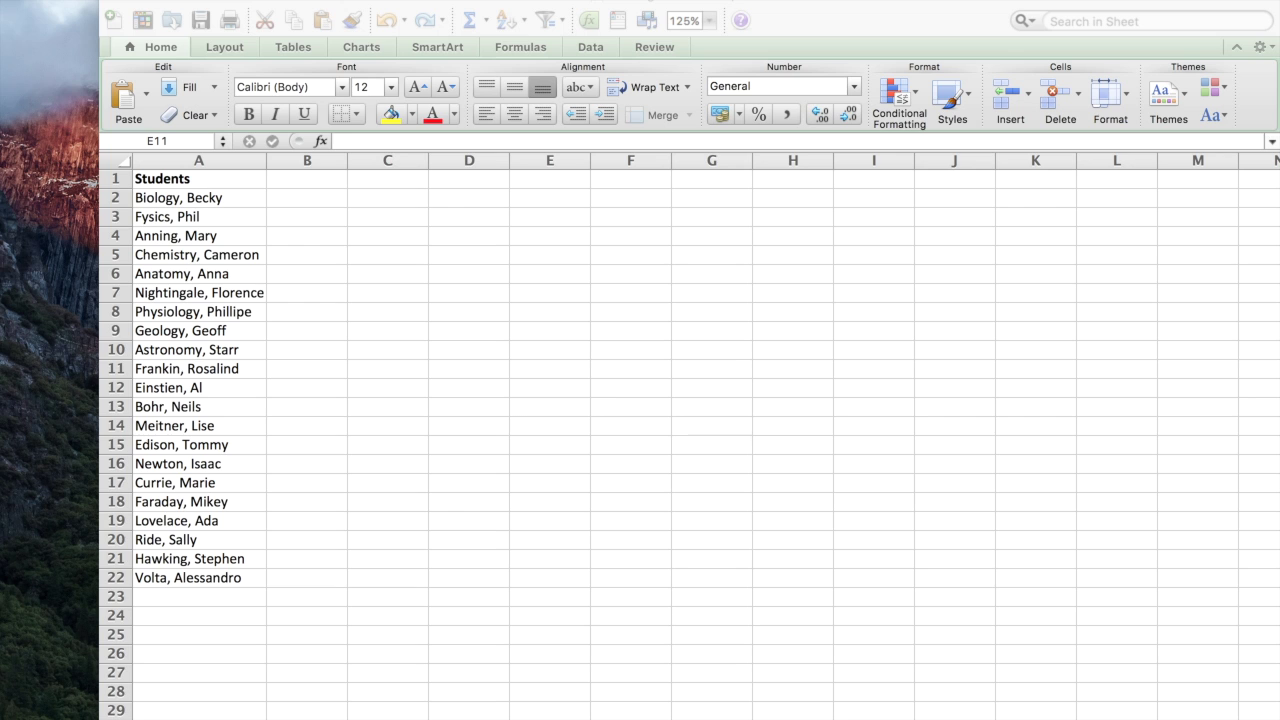
- Rename the student list sheet
{"action": "left_click", "coordinate": [280, 715]}
{"action": "right_click", "coordinate": [280, 715]}
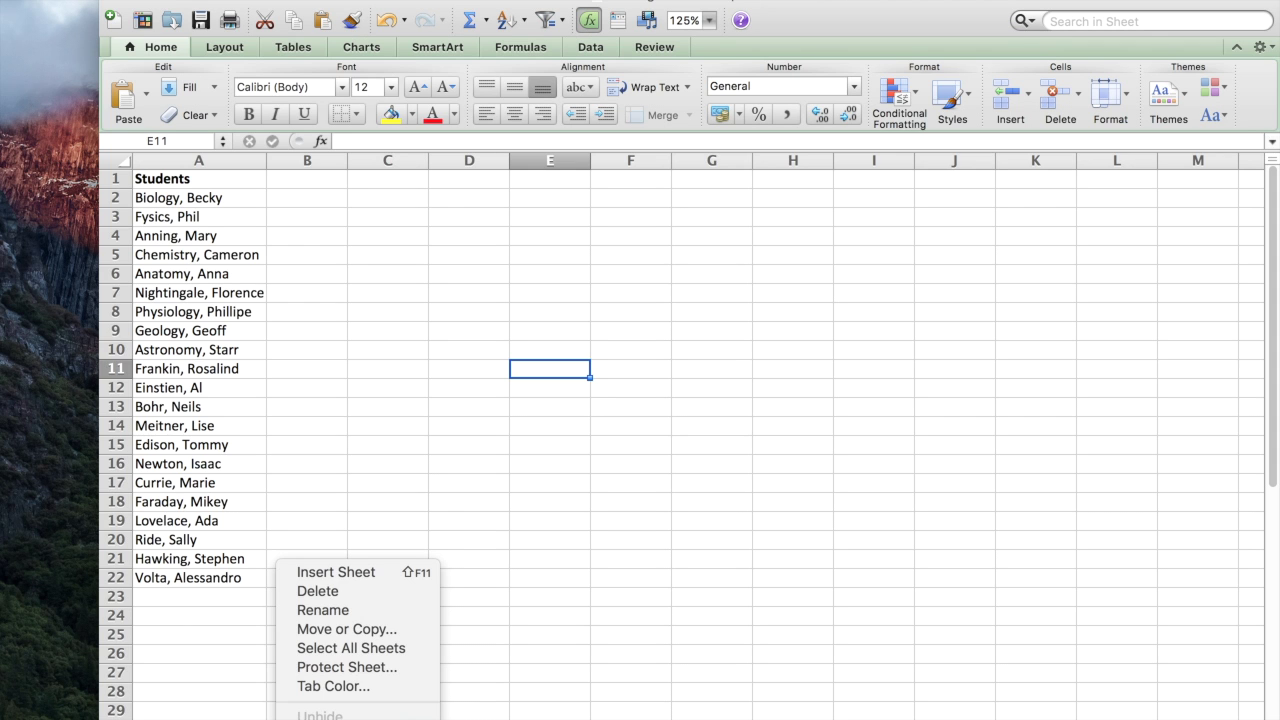
{"action": "left_click", "coordinate": [331, 611]}
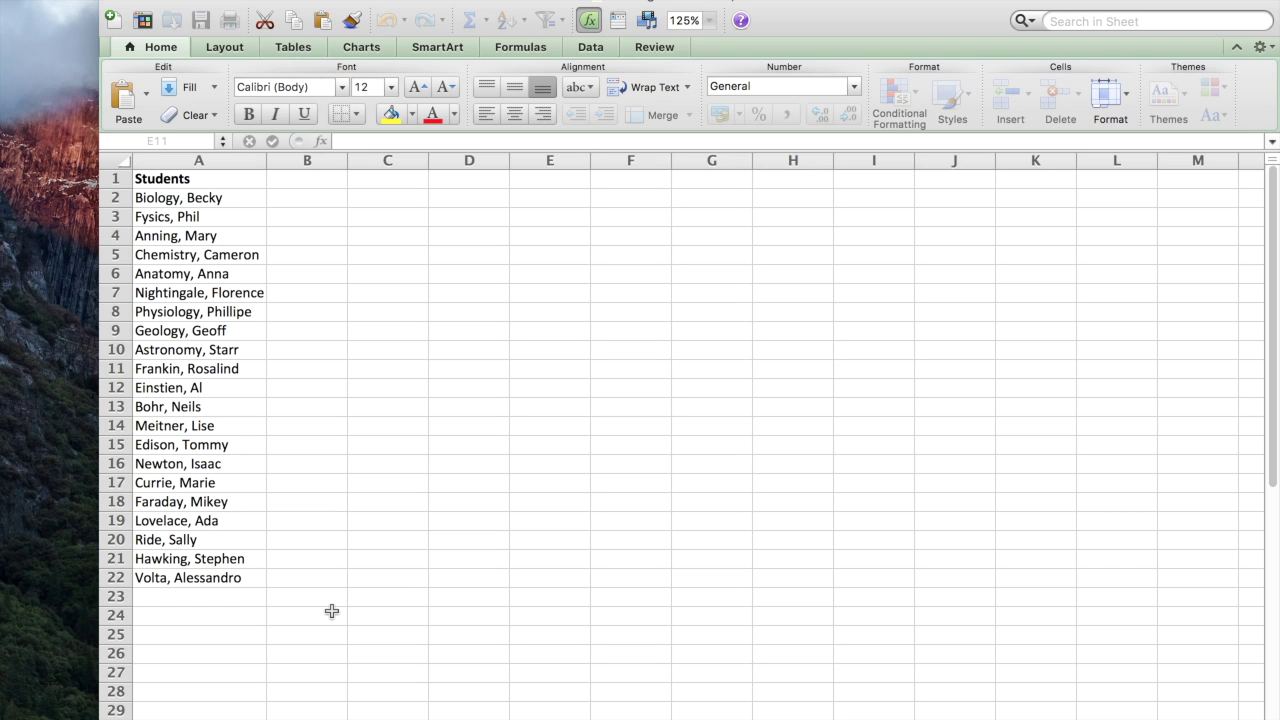
{"action": "key", "text": "Return"}
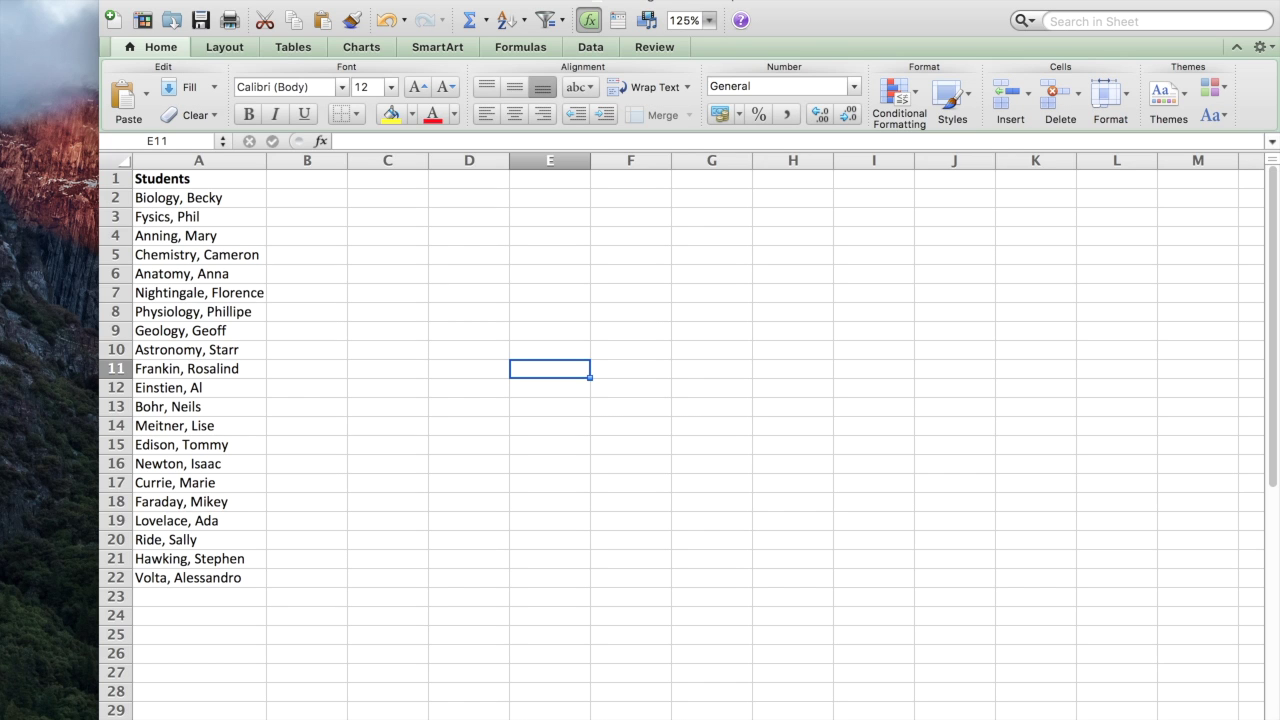
- Rename the seat grid sheet and check that F9 holds =I2
{"action": "key", "text": "ctrl+Page_Down"}
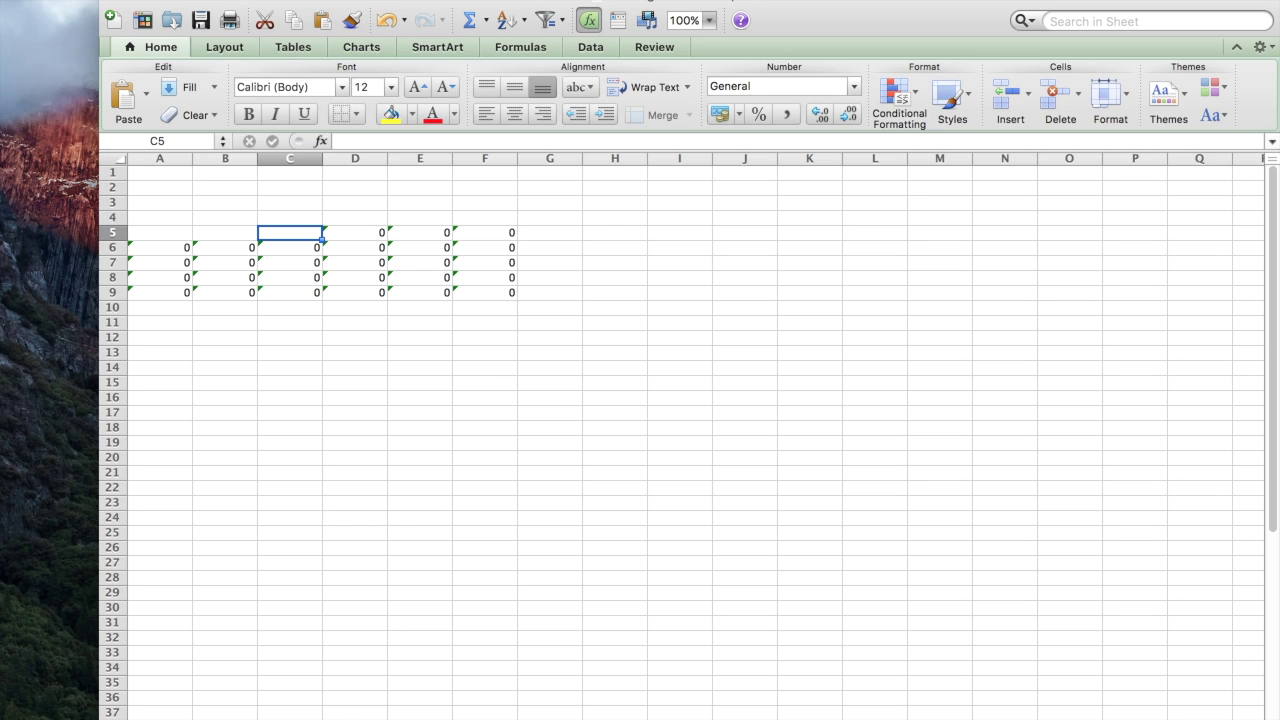
{"action": "right_click", "coordinate": [336, 712]}
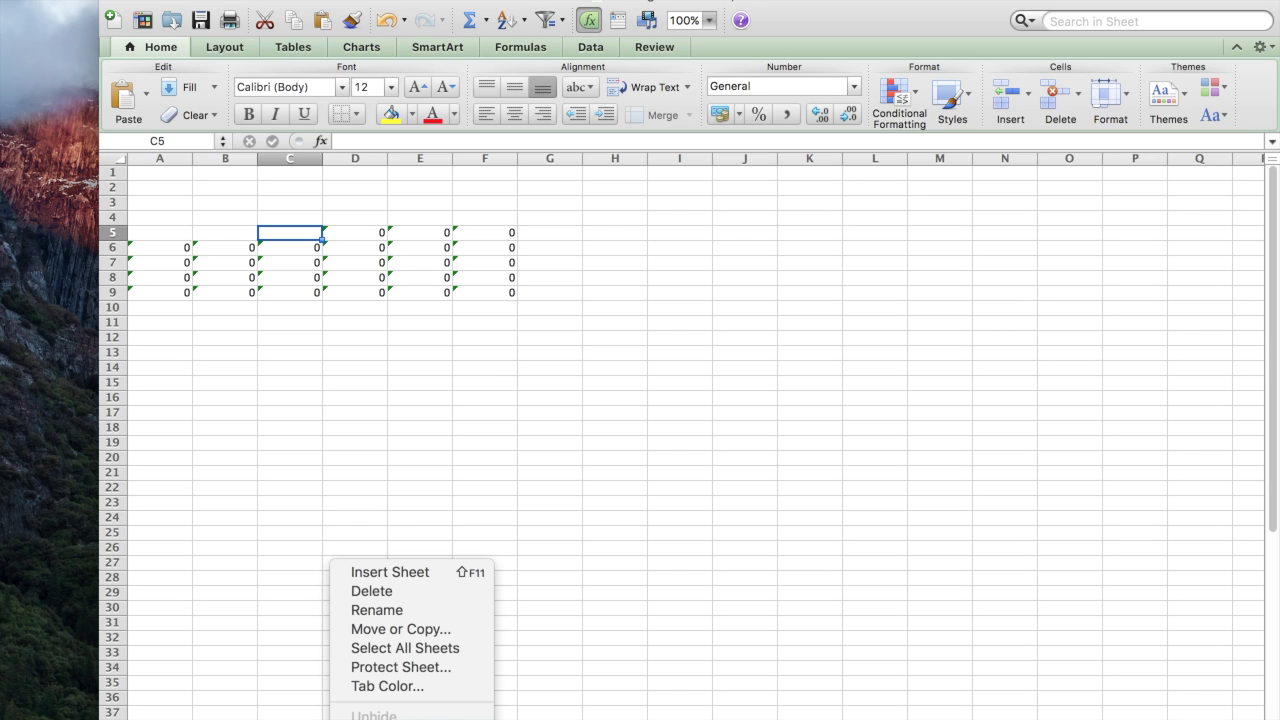
{"action": "left_click", "coordinate": [385, 609]}
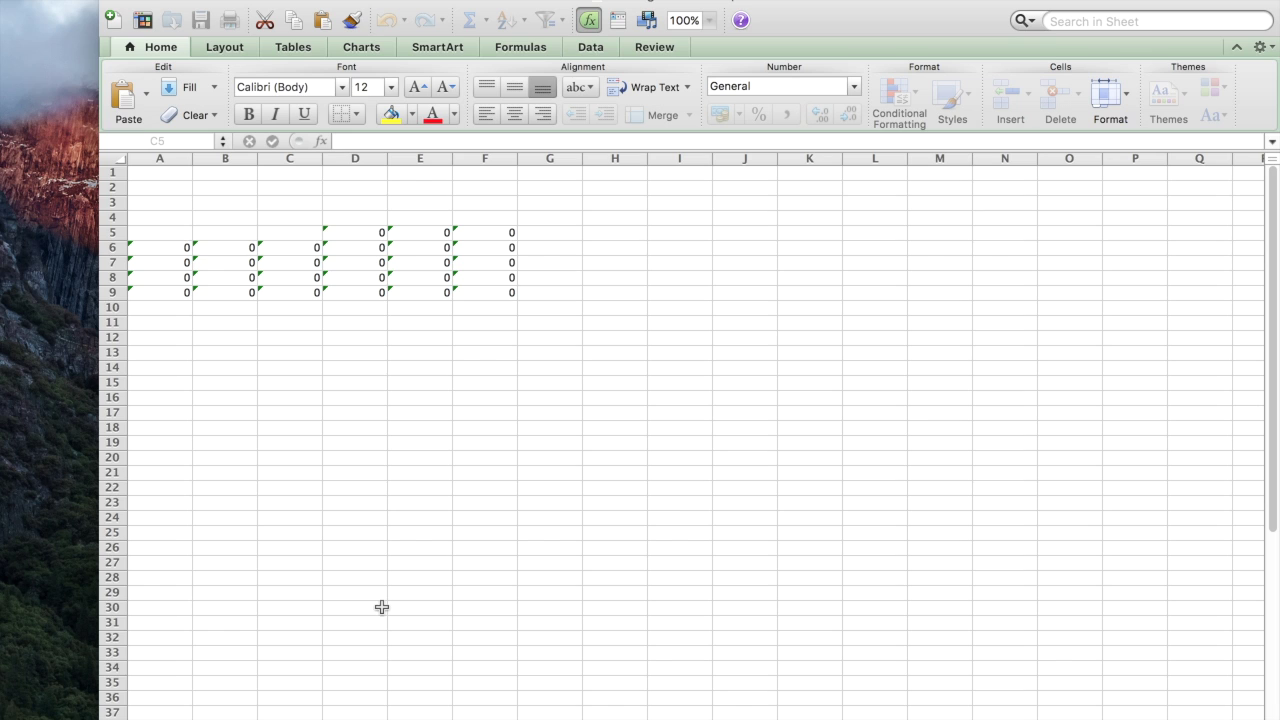
{"action": "key", "text": "Return"}
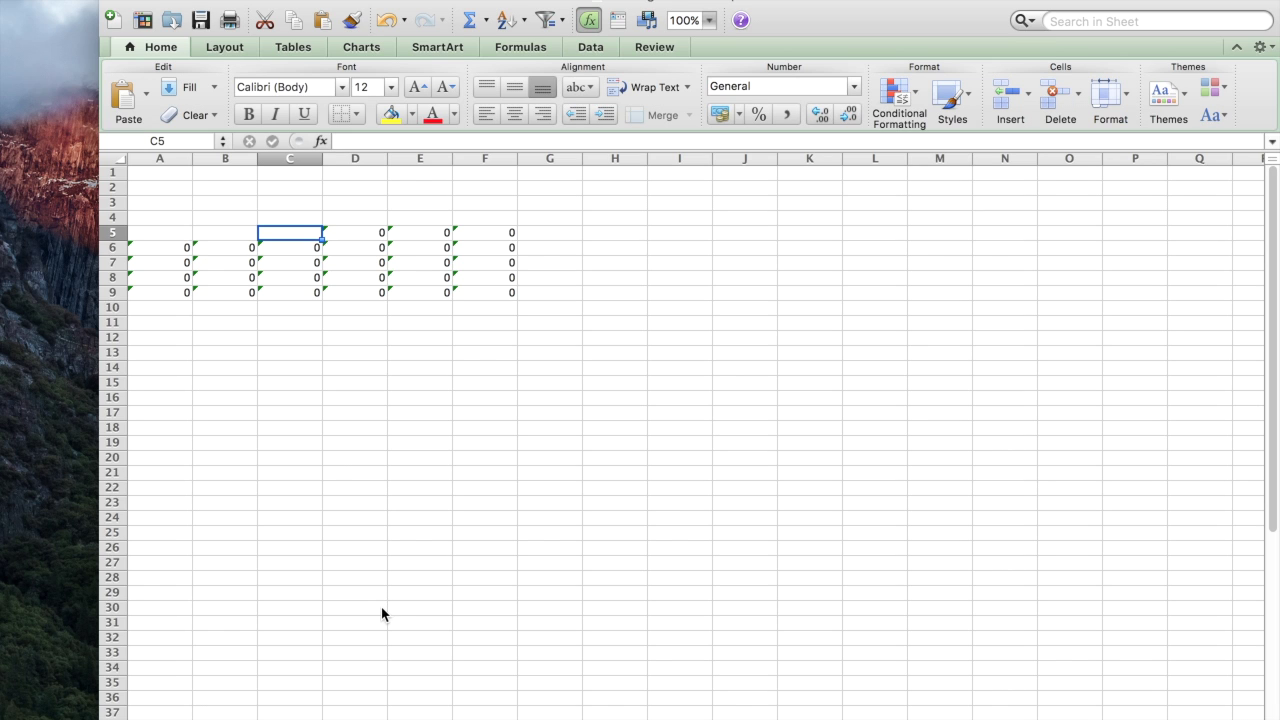
{"action": "left_click", "coordinate": [334, 459]}
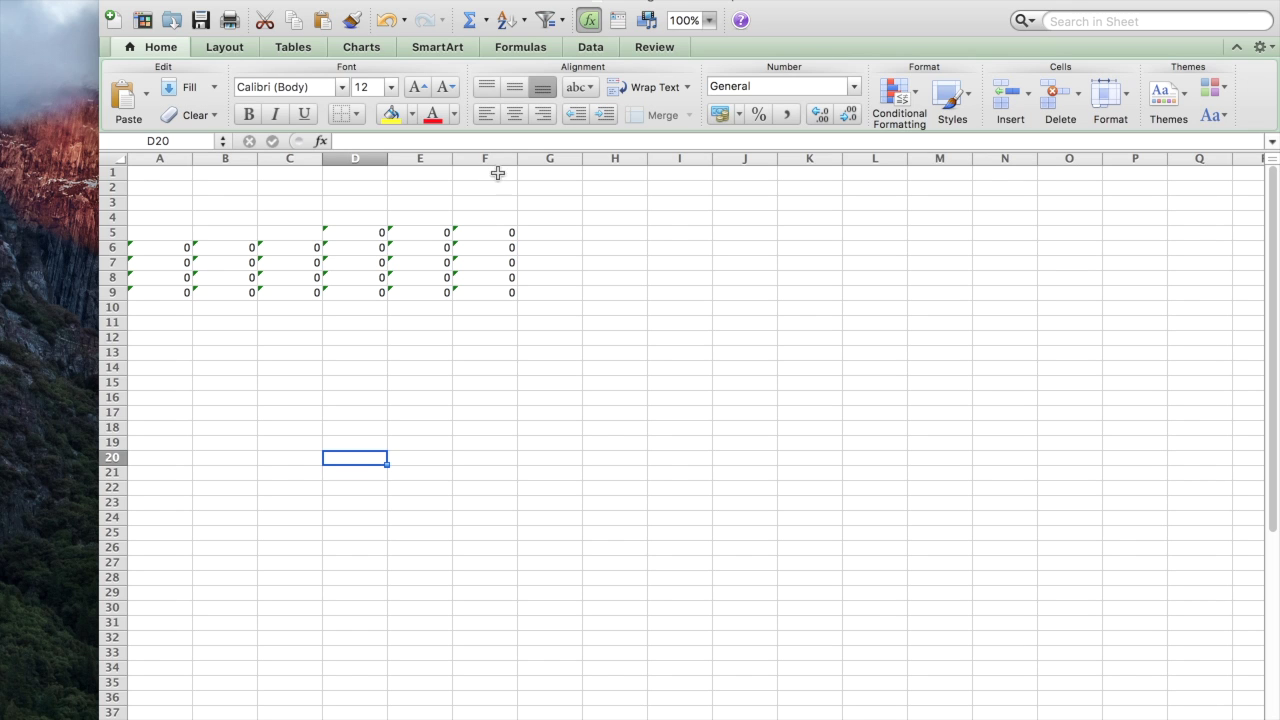
{"action": "left_click", "coordinate": [505, 293]}
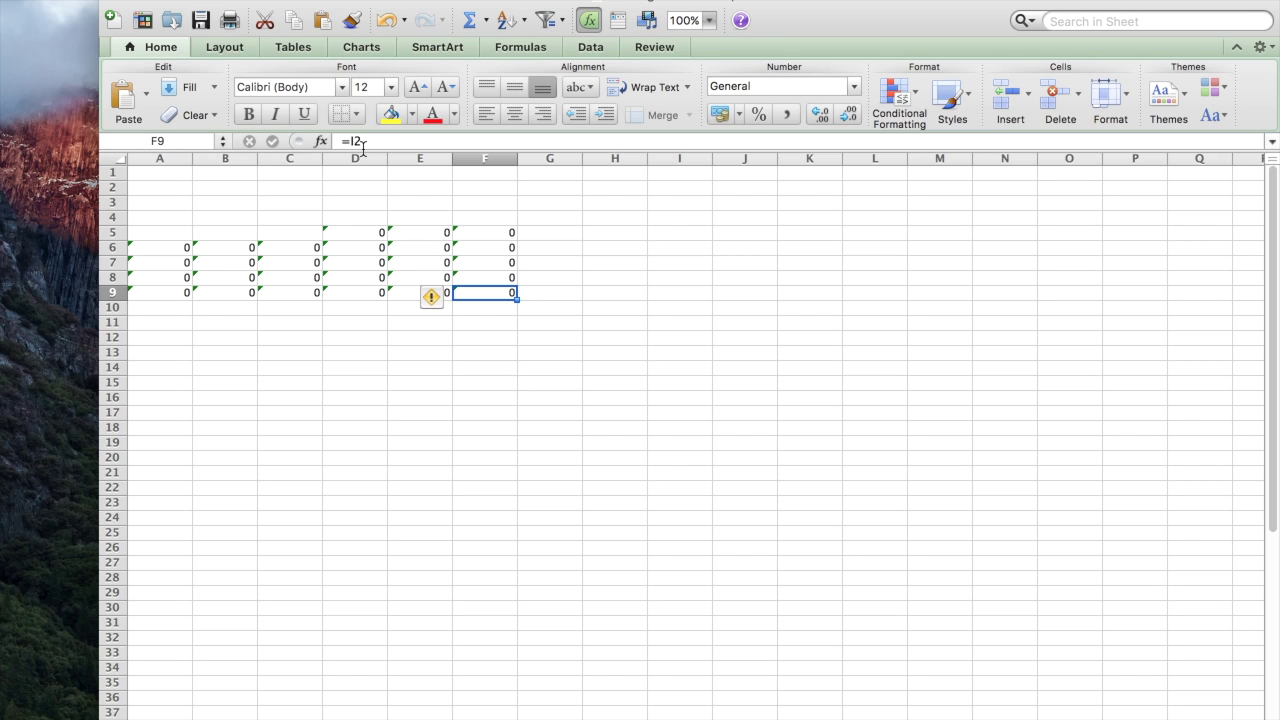
- Check the grid formulas along rows 9, 8 and 5
{"action": "key", "text": "Left"}
{"action": "key", "text": "Left"}
{"action": "key", "text": "Left"}
{"action": "key", "text": "Left"}
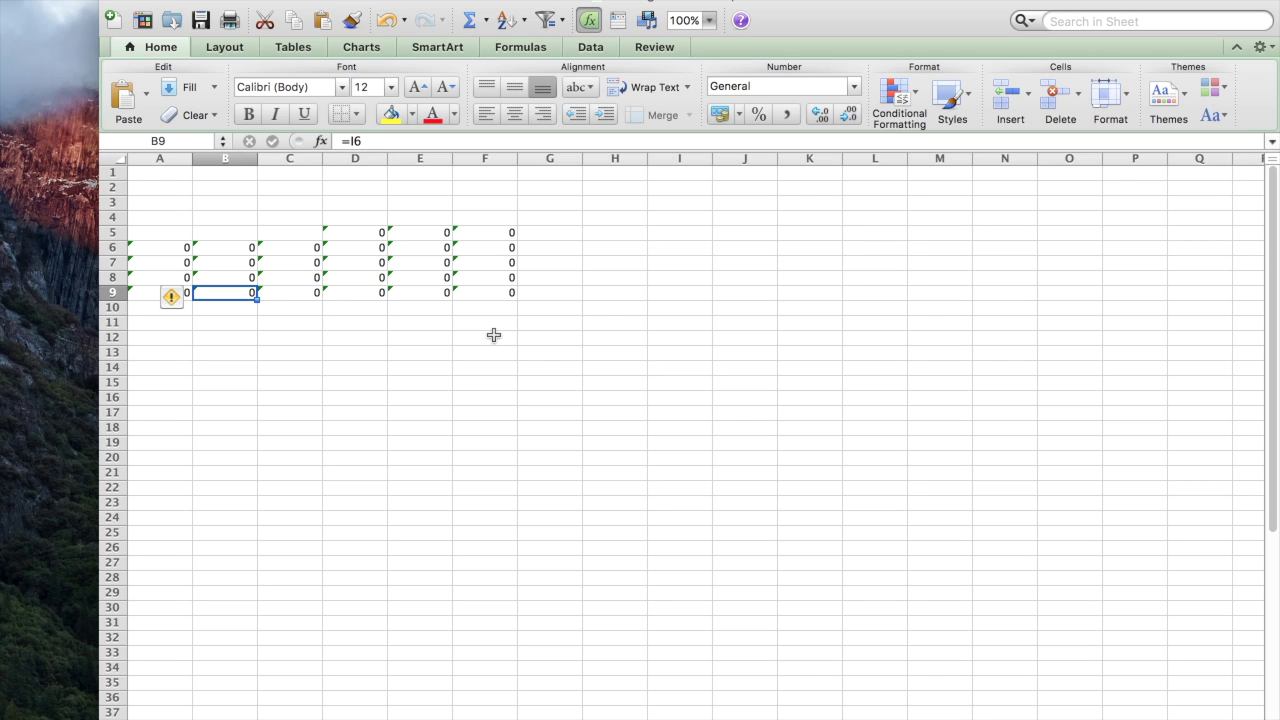
{"action": "key", "text": "Left"}
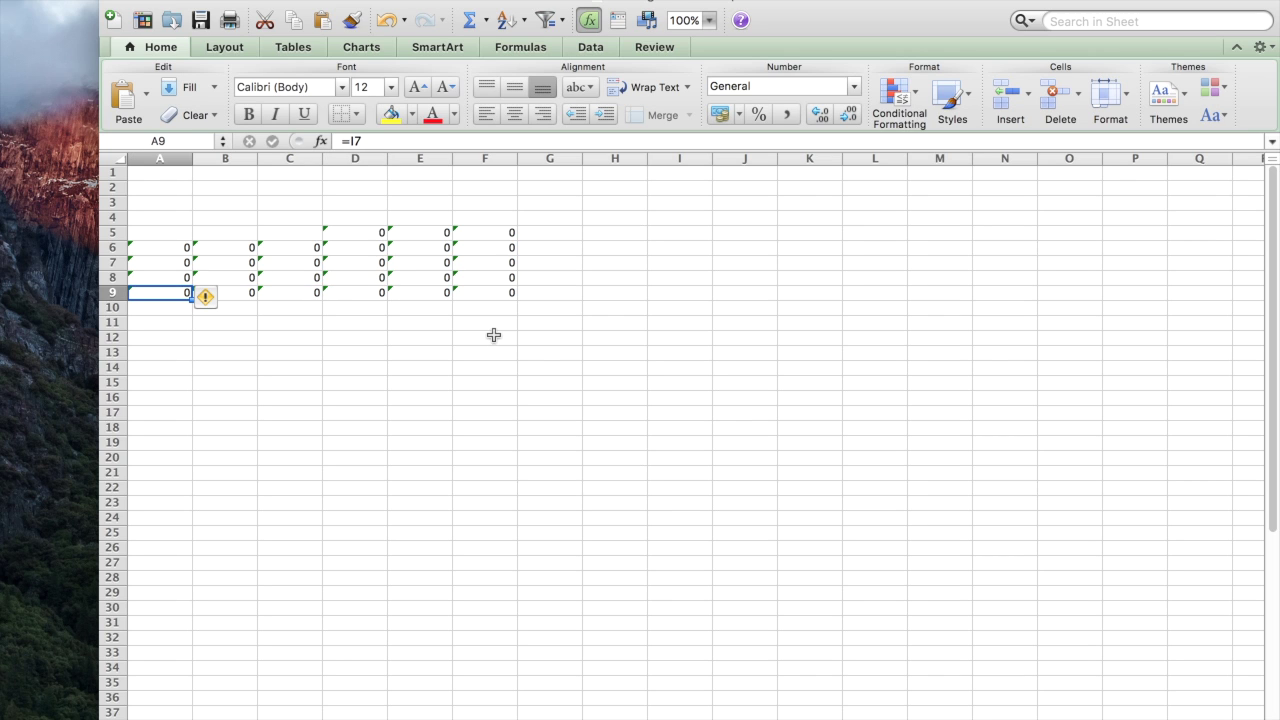
{"action": "left_click", "coordinate": [510, 281]}
{"action": "key", "text": "Left"}
{"action": "key", "text": "Left"}
{"action": "key", "text": "Left"}
{"action": "key", "text": "Left"}
{"action": "key", "text": "Left"}
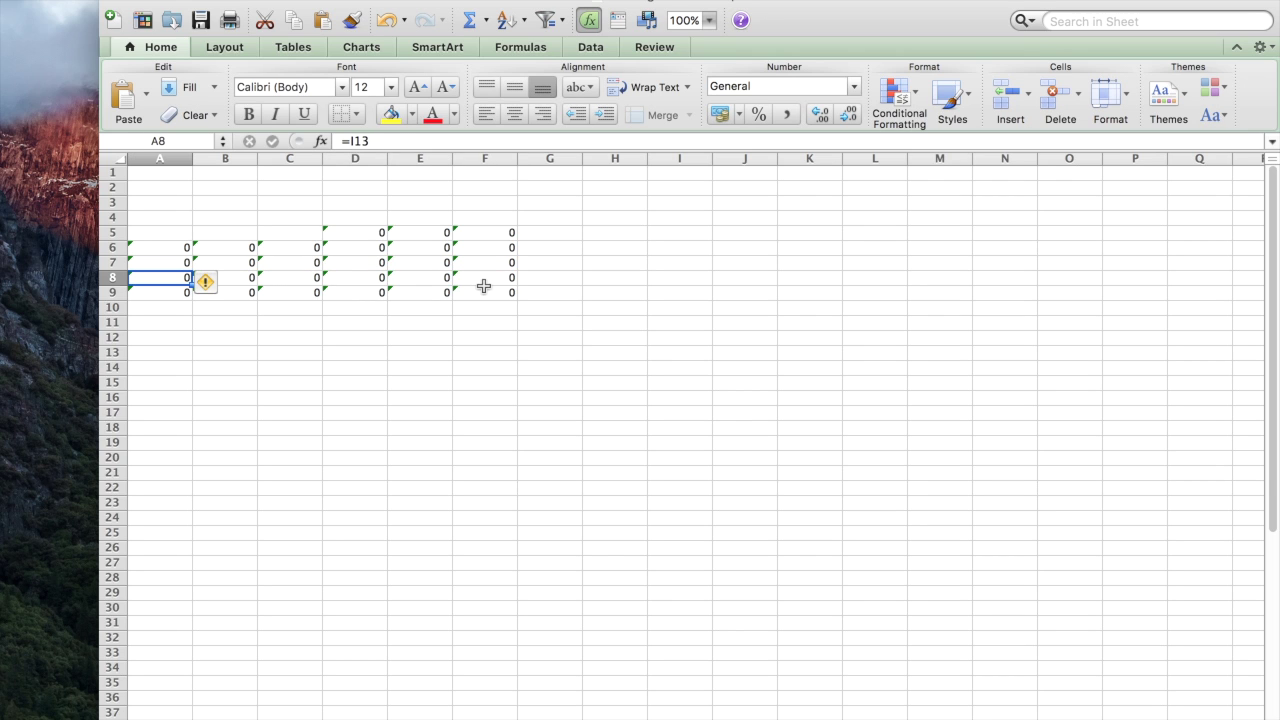
{"action": "left_click", "coordinate": [507, 234]}
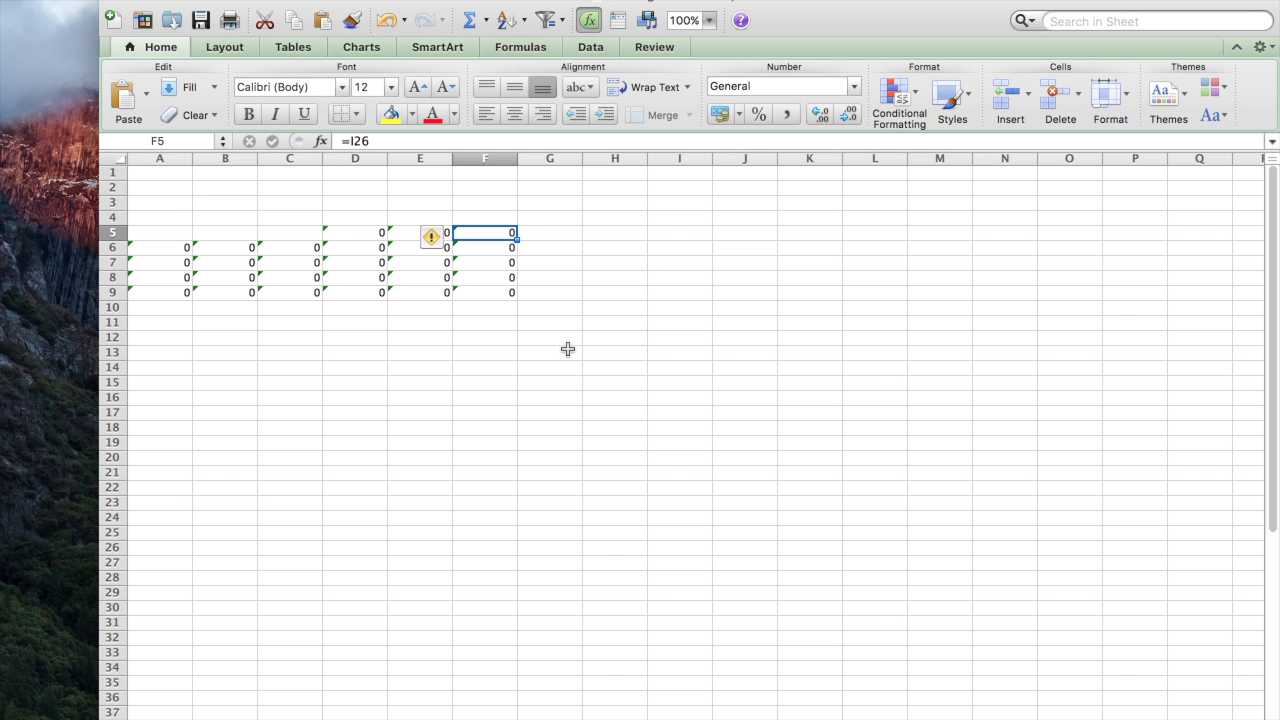
{"action": "key", "text": "Left"}
{"action": "key", "text": "Left"}
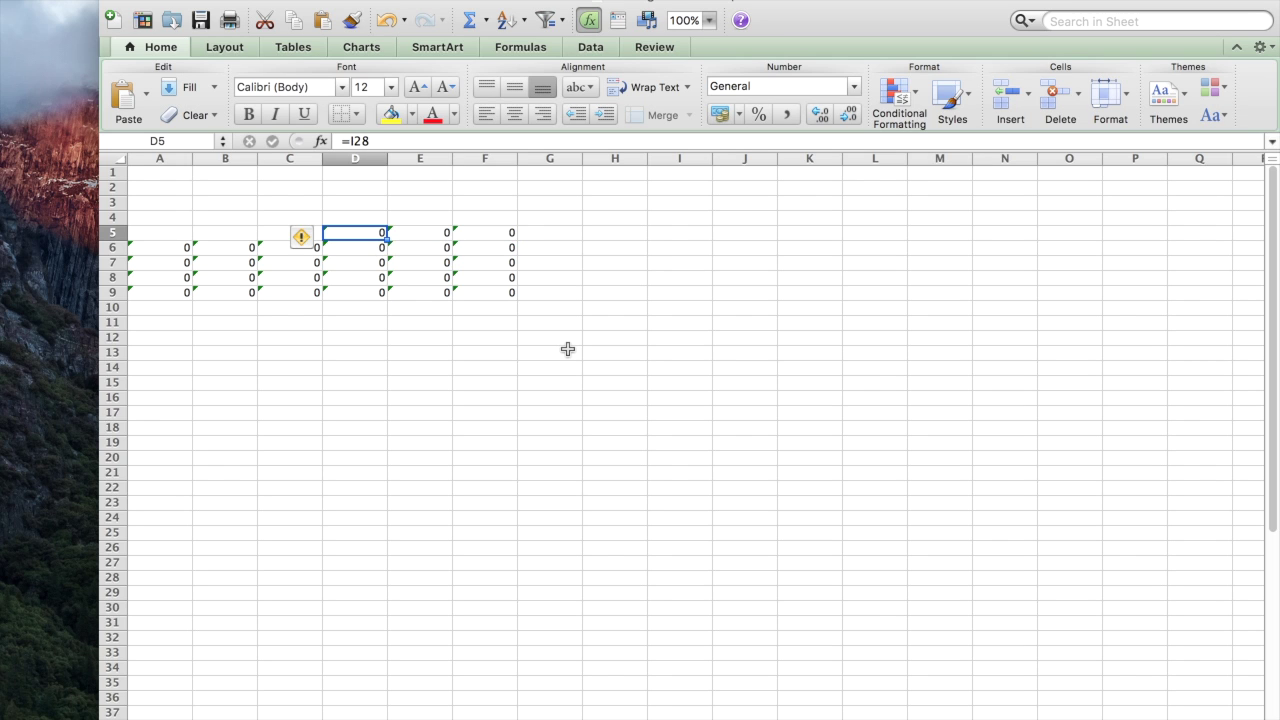
{"action": "key", "text": "Left"}
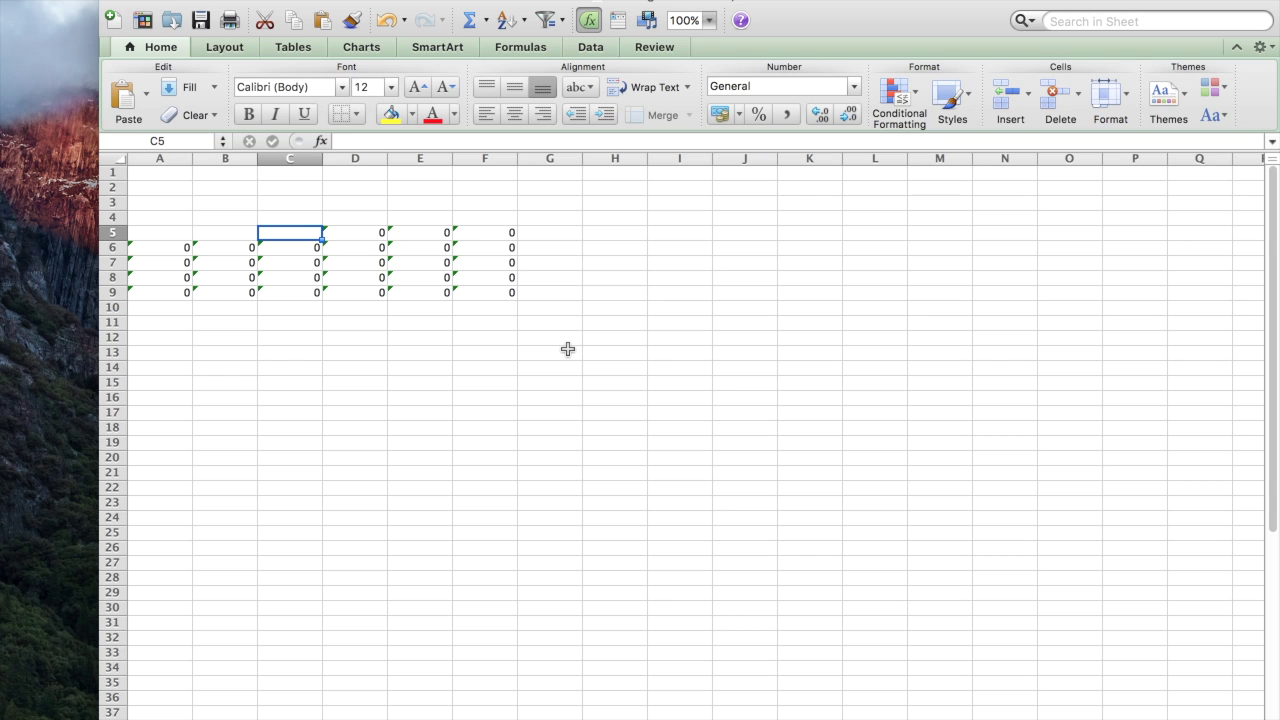
- Enter =I29 in C5, =I30 in B5 and =I31 in A5
{"action": "type", "text": "=i29"}
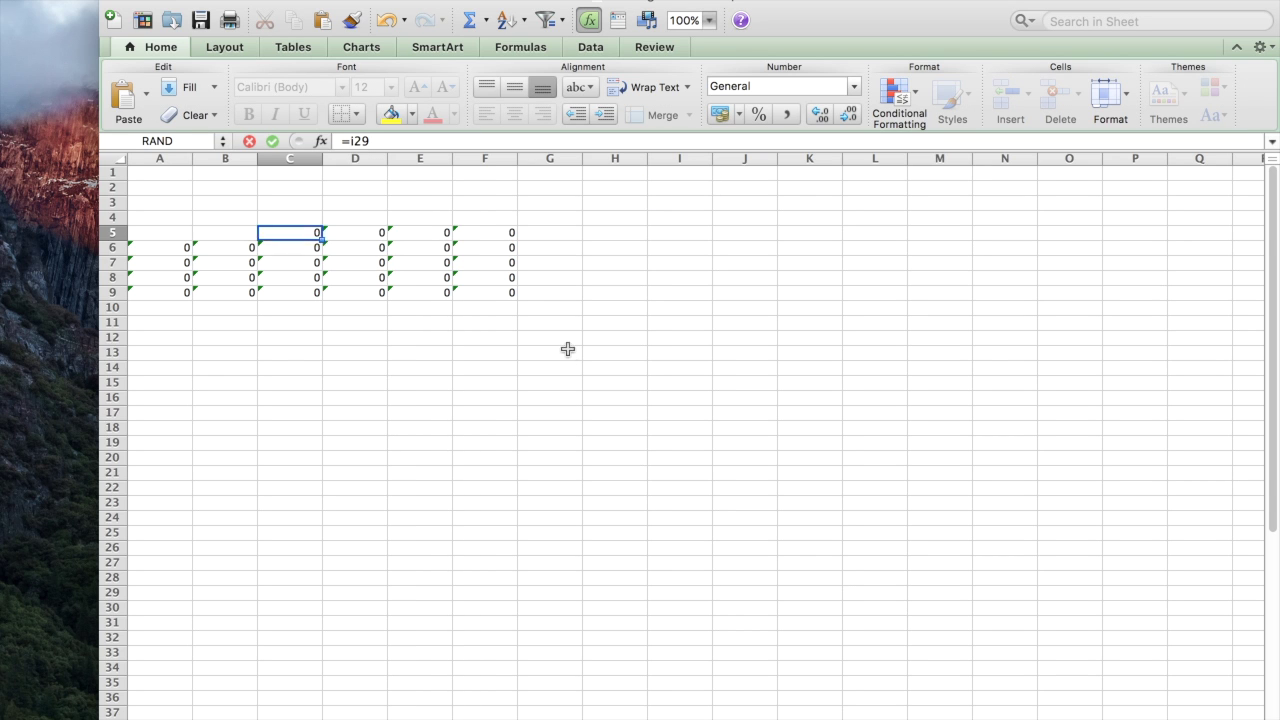
{"action": "key", "text": "Left"}
{"action": "type", "text": "=i30"}
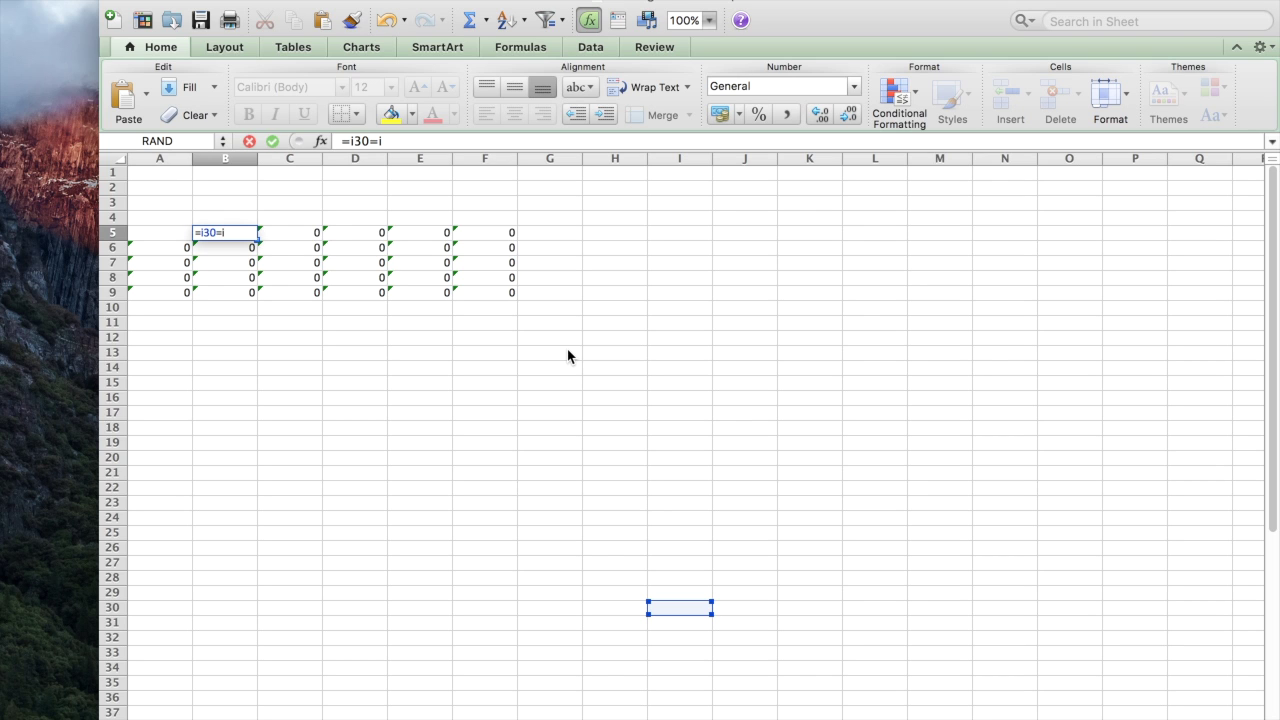
{"action": "key", "text": "BackSpace"}
{"action": "key", "text": "Return"}
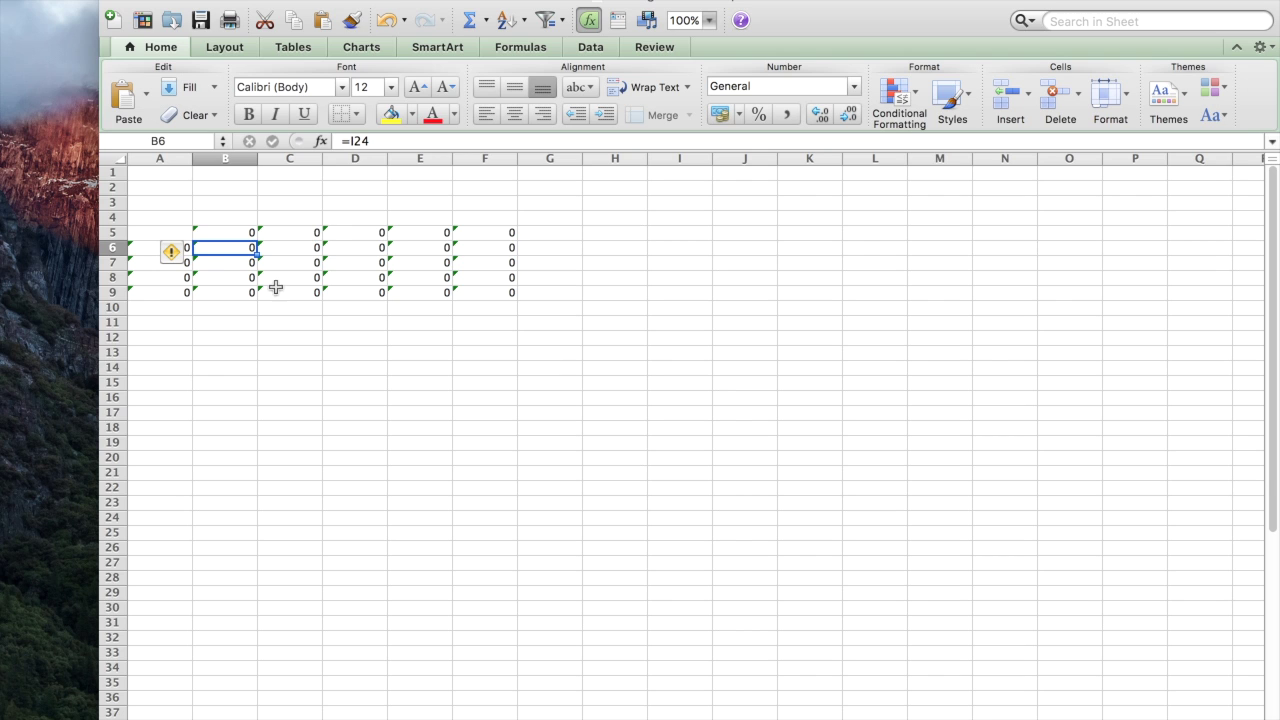
{"action": "left_click", "coordinate": [176, 230]}
{"action": "type", "text": "=iF"}
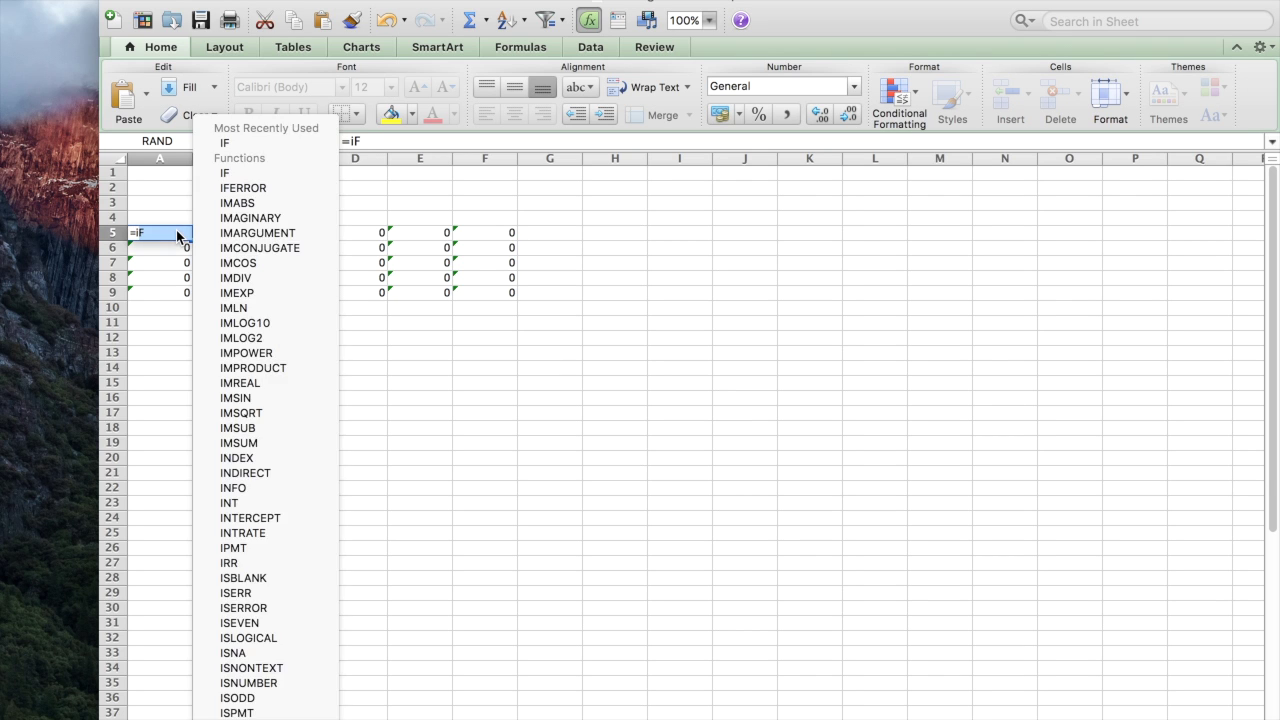
{"action": "key", "text": "BackSpace"}
{"action": "type", "text": "31"}
{"action": "key", "text": "Return"}
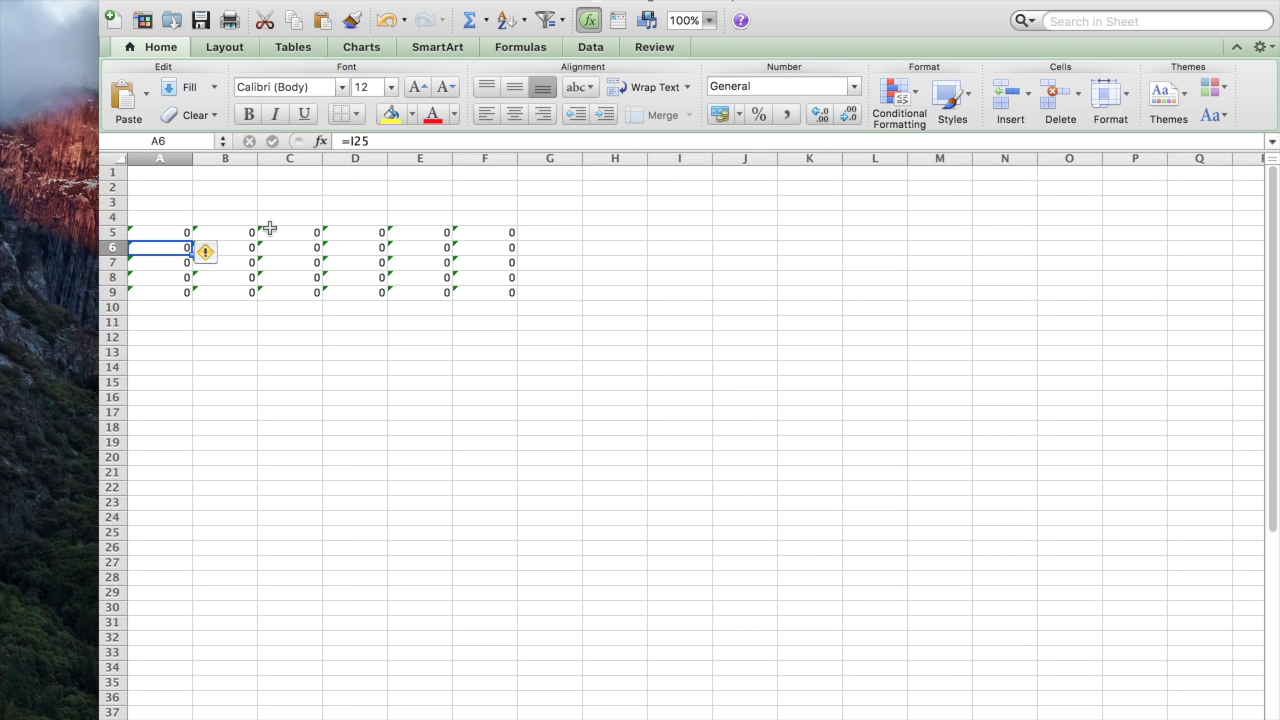
- Recheck row 5's formulas and select grid rows 5 through 9
{"action": "left_click", "coordinate": [492, 231]}
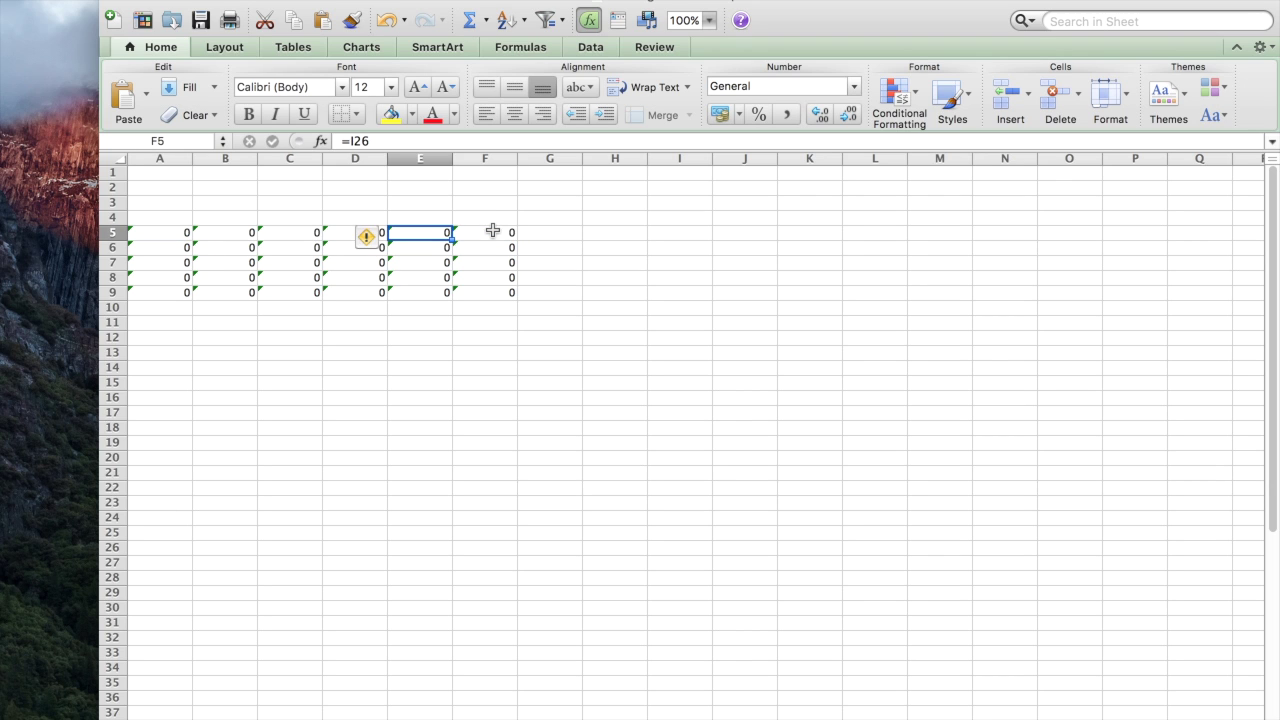
{"action": "key", "text": "Left"}
{"action": "key", "text": "Left"}
{"action": "key", "text": "Left"}
{"action": "key", "text": "Left"}
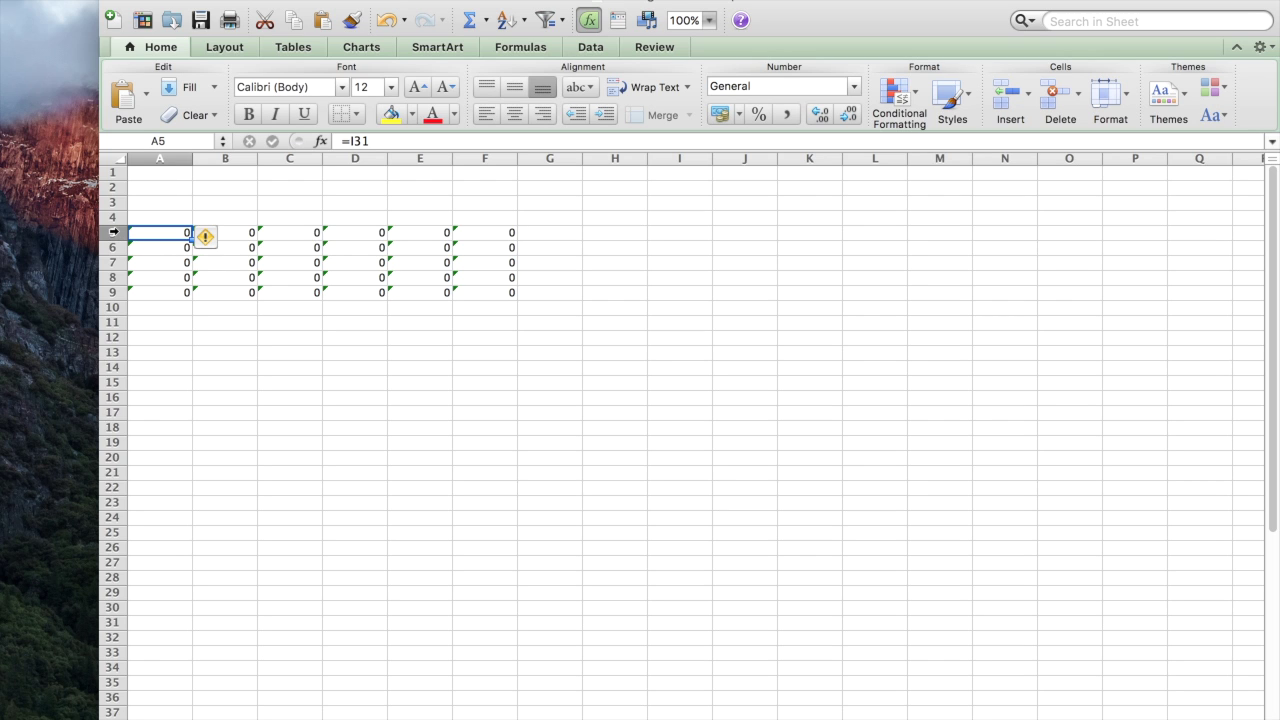
{"action": "left_click_drag", "start_coordinate": [112, 235], "coordinate": [110, 292]}
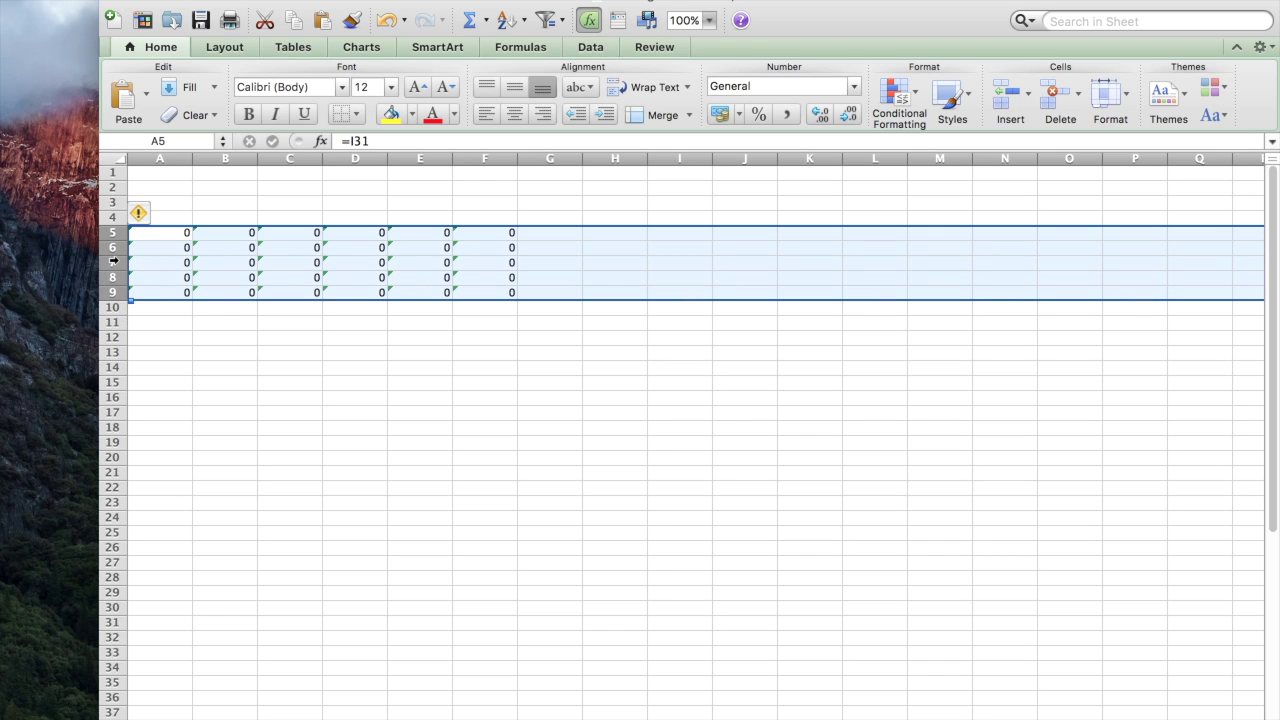
- Set rows 5–9 to height 0.7 and columns A–F to width 1.3
{"action": "right_click", "coordinate": [113, 261]}
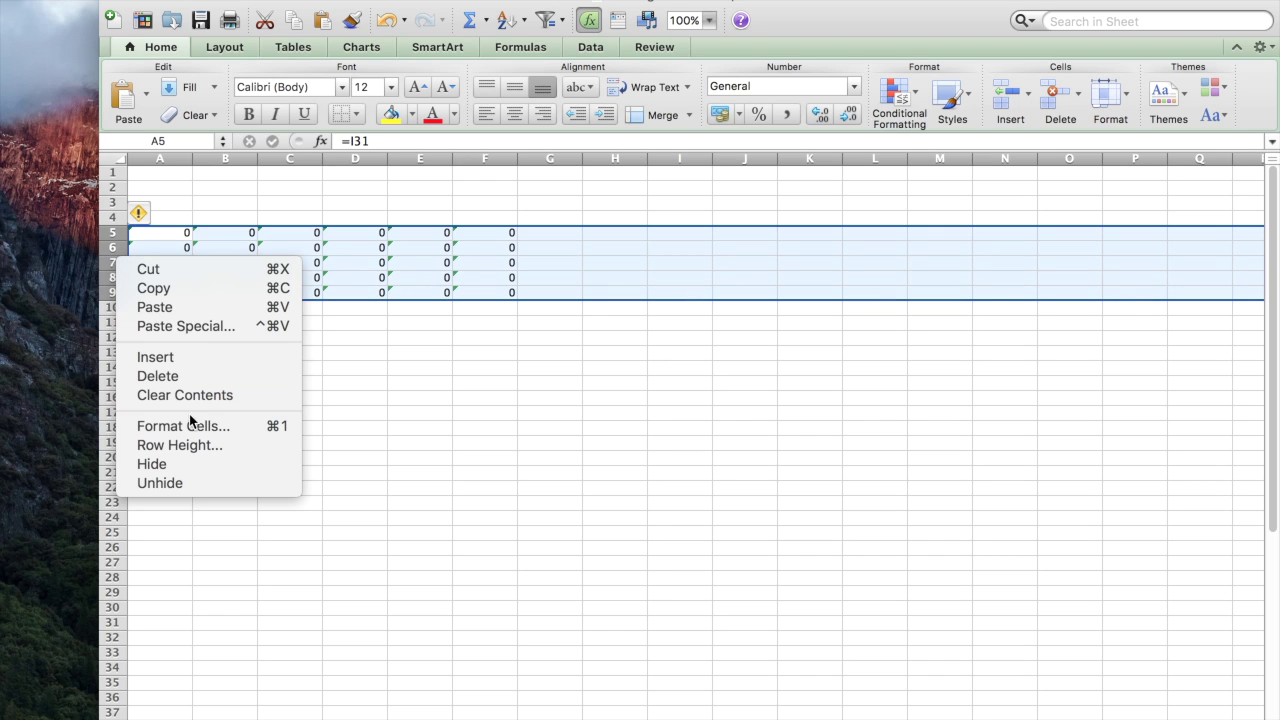
{"action": "left_click", "coordinate": [190, 446]}
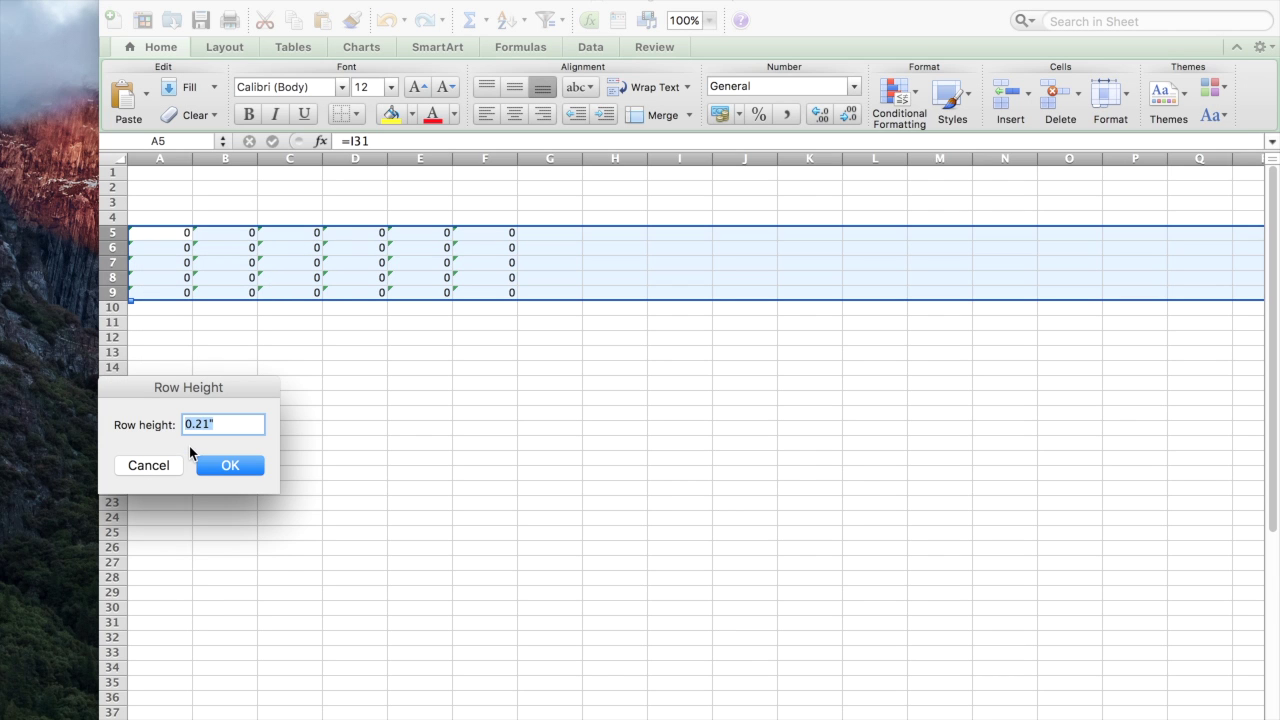
{"action": "type", "text": ".7"}
{"action": "key", "text": "Return"}
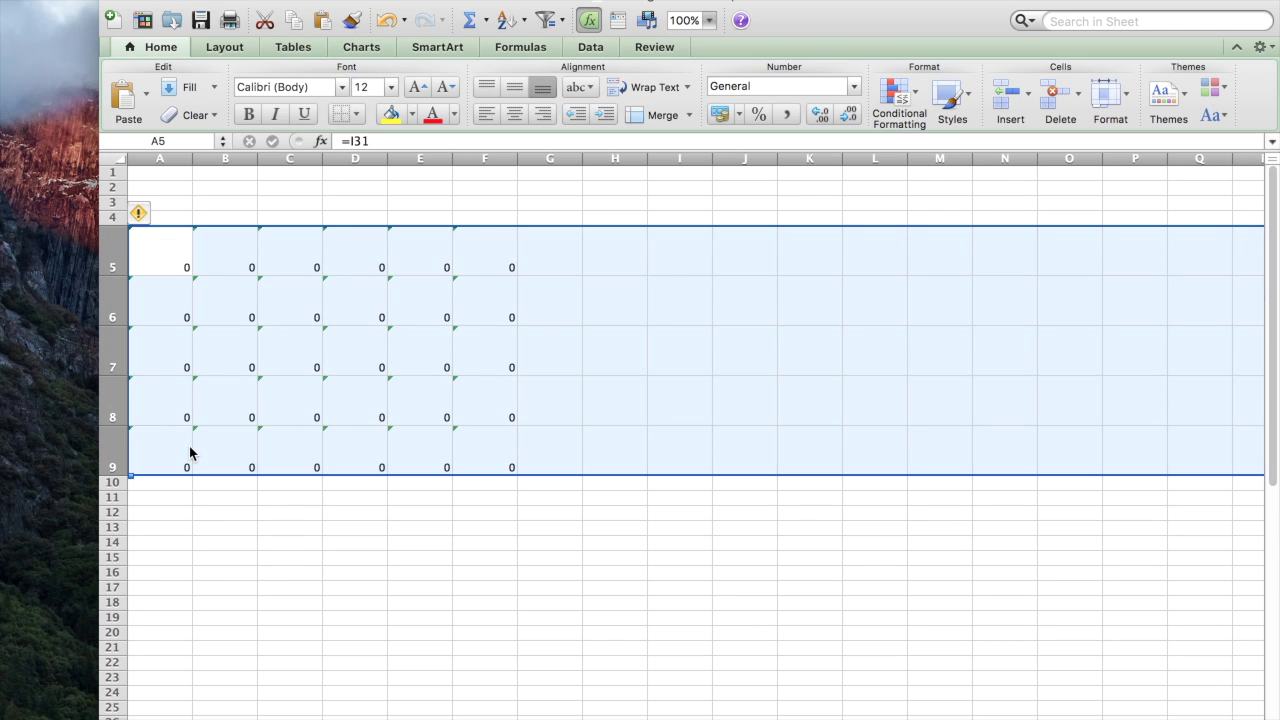
{"action": "left_click", "coordinate": [162, 159]}
{"action": "left_click_drag", "start_coordinate": [162, 159], "coordinate": [487, 165]}
{"action": "right_click", "coordinate": [487, 165]}
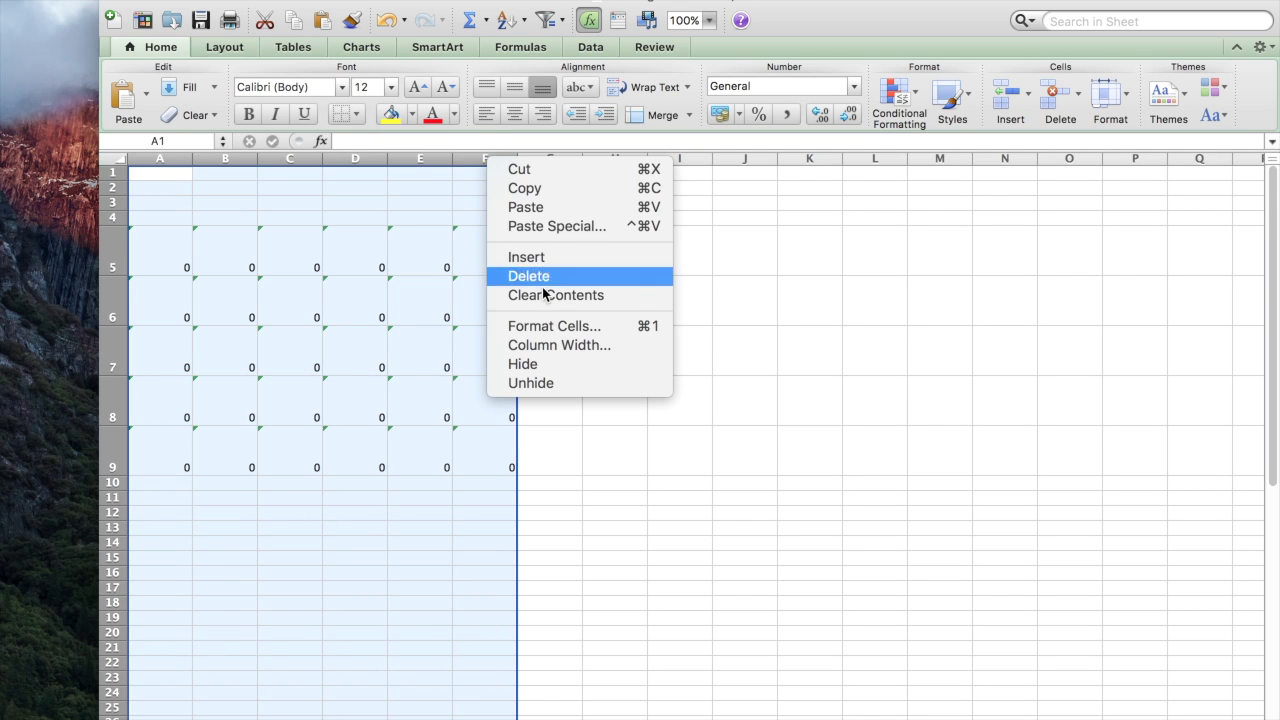
{"action": "left_click", "coordinate": [553, 344]}
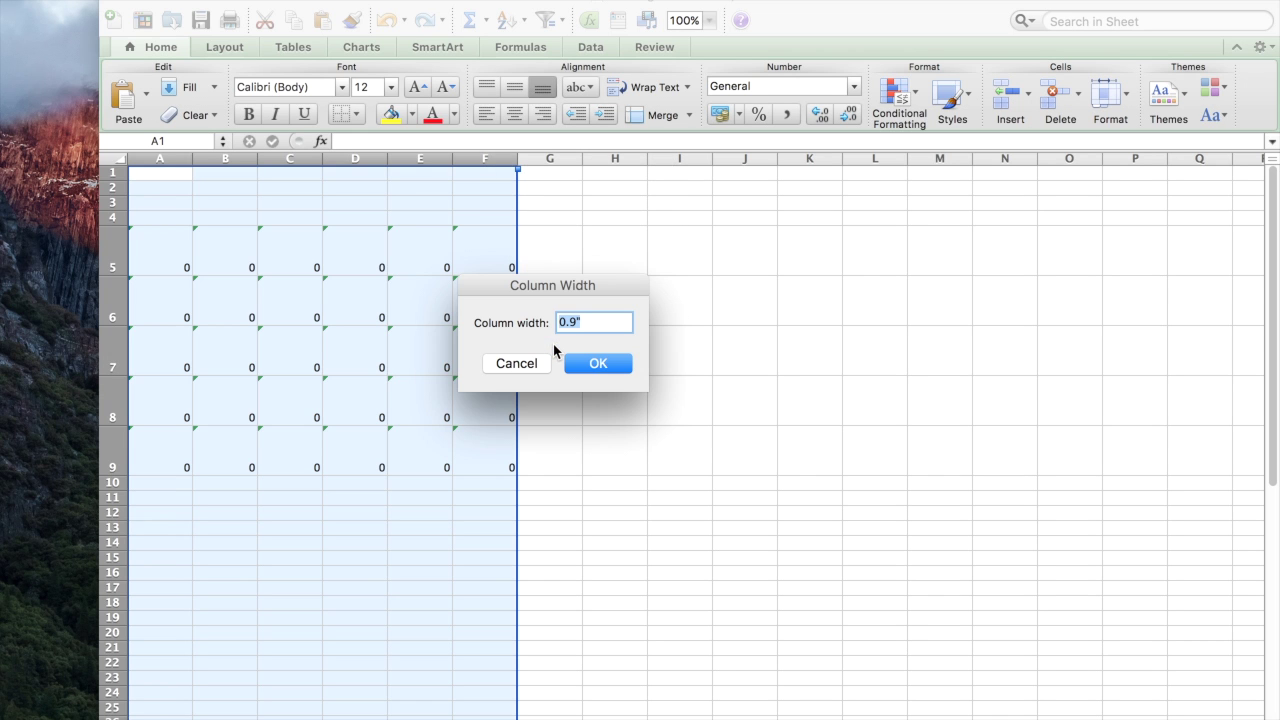
{"action": "type", "text": "1.3"}
{"action": "key", "text": "Return"}
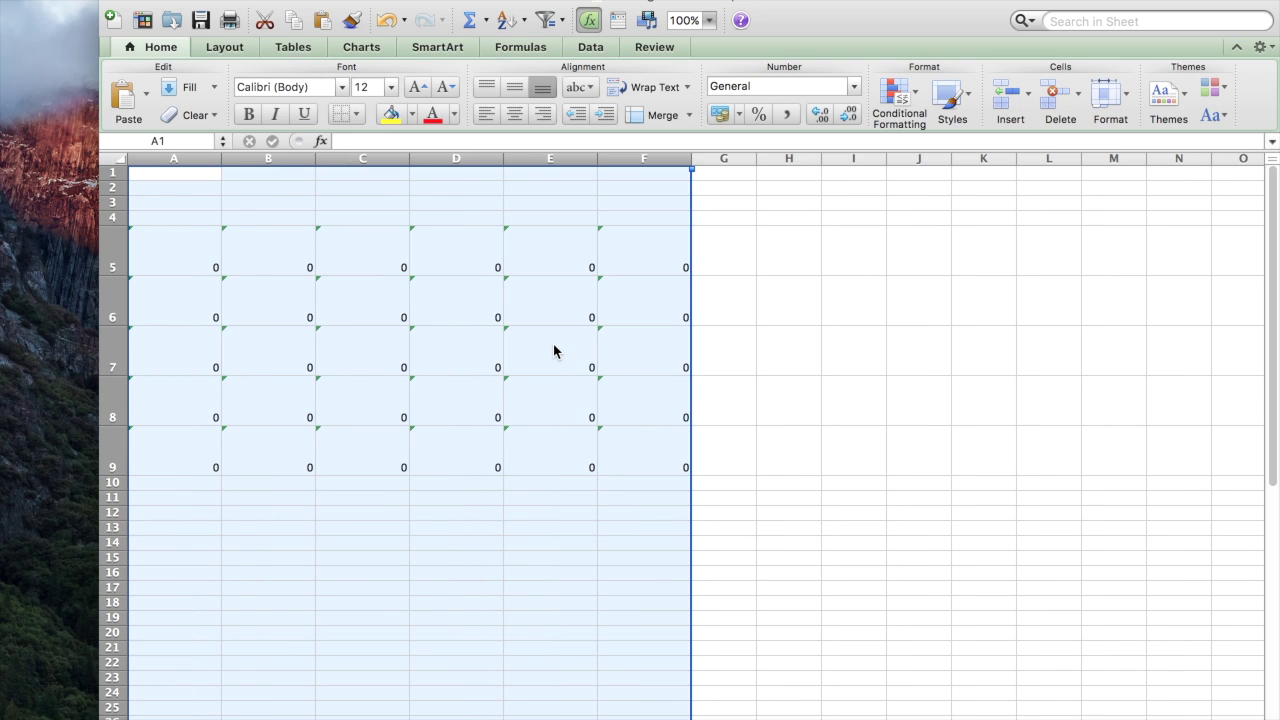
- Restore cell E7's formula to =I15 after a stray reference was added
{"action": "left_click", "coordinate": [555, 350]}
{"action": "double_click", "coordinate": [553, 347]}
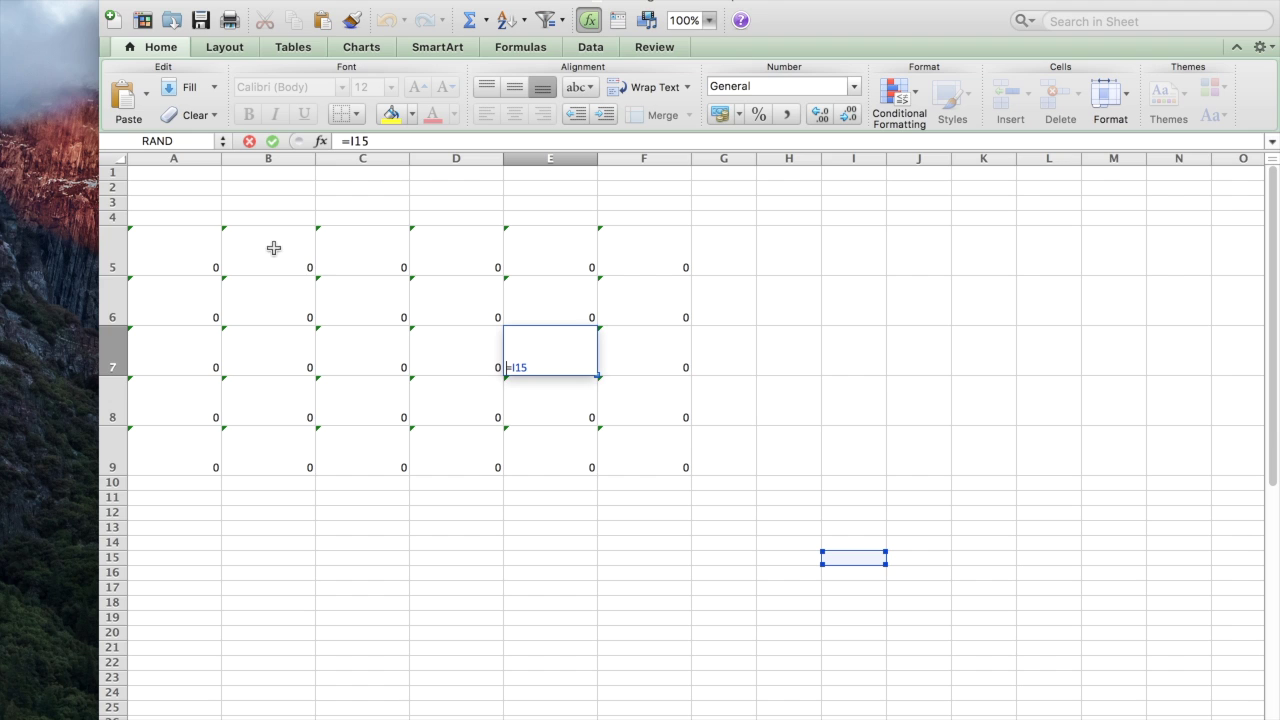
{"action": "left_click", "coordinate": [313, 590]}
{"action": "key", "text": "super+Up"}
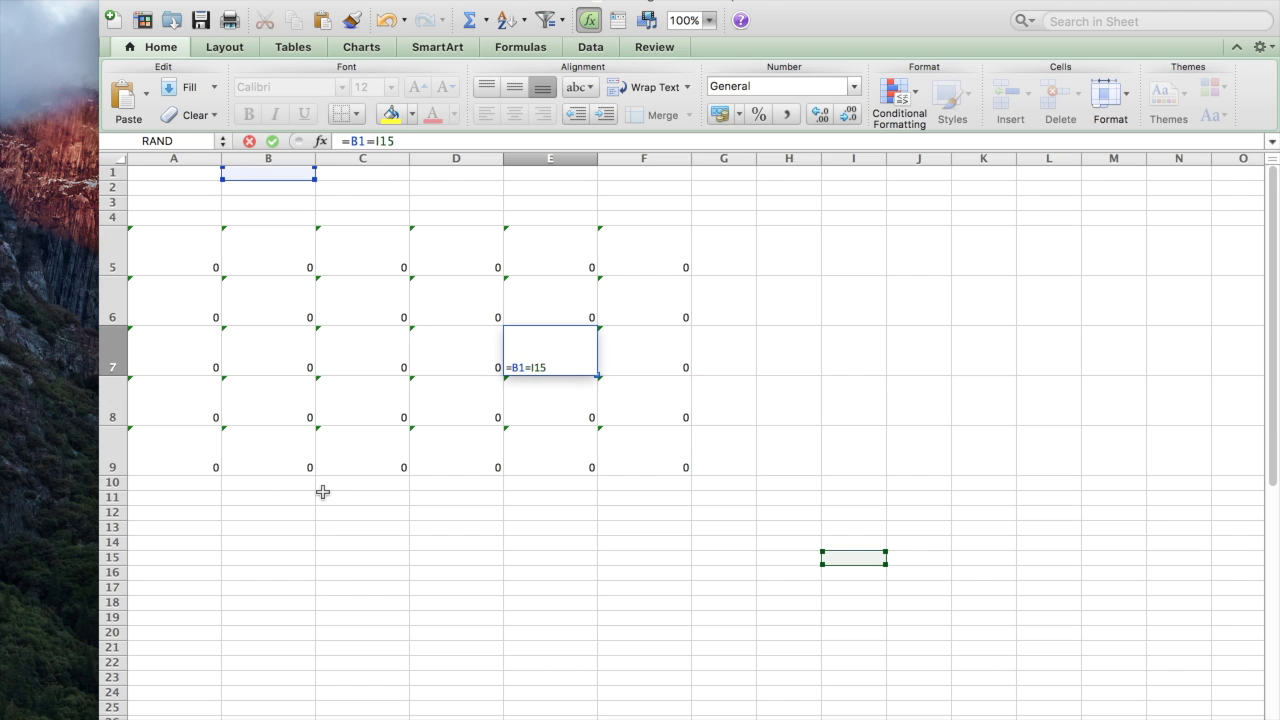
{"action": "key", "text": "BackSpace"}
{"action": "key", "text": "BackSpace"}
{"action": "key", "text": "Return"}
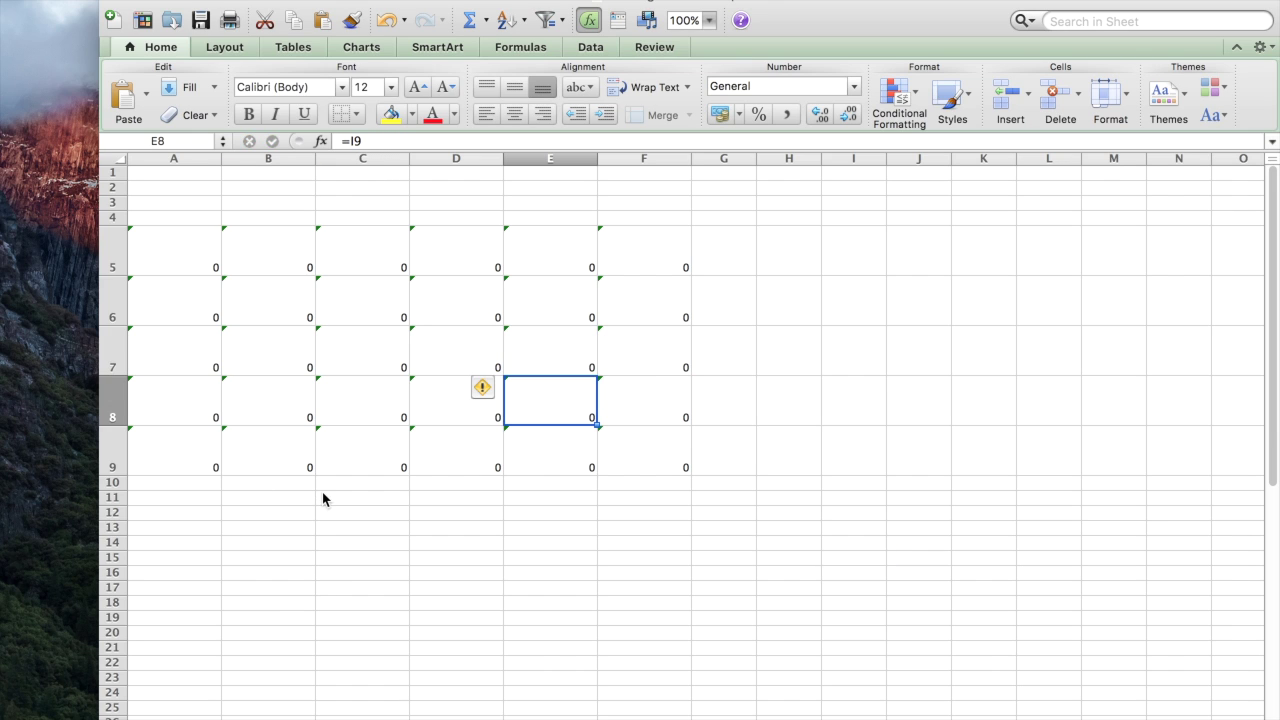
- Apply All Borders to the A5:F9 seat grid
{"action": "left_click_drag", "start_coordinate": [176, 246], "coordinate": [653, 439]}
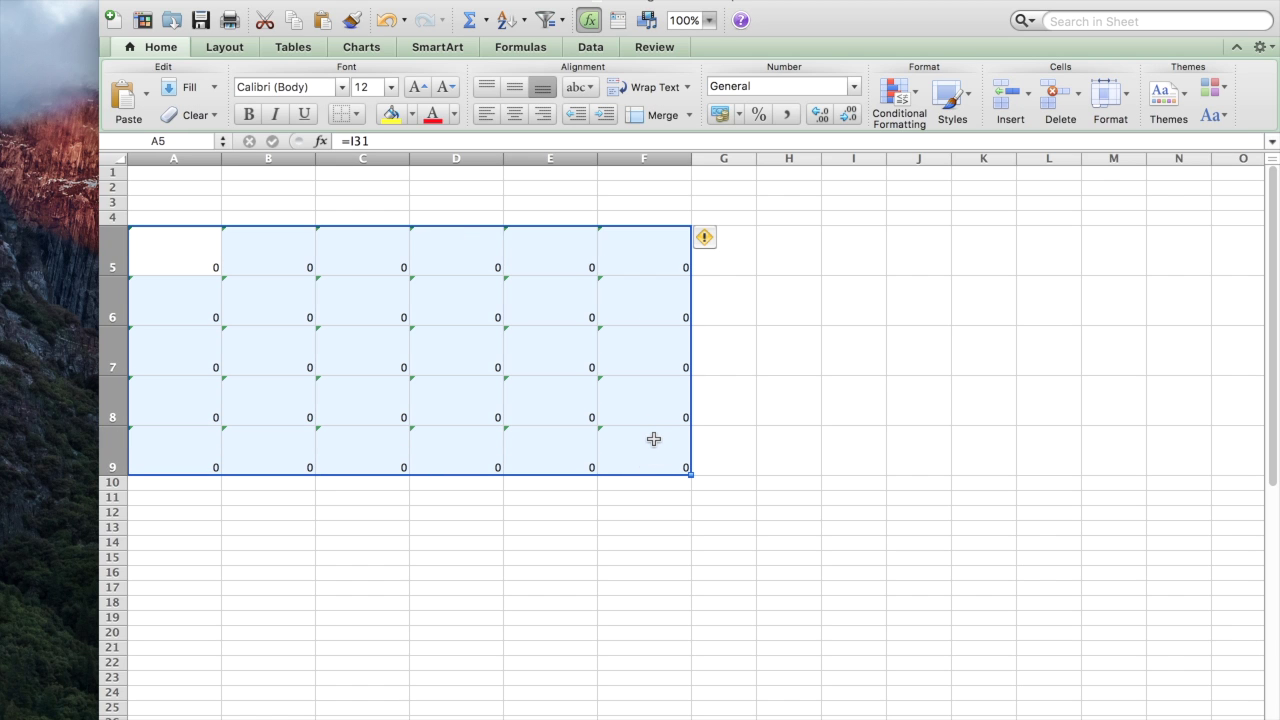
{"action": "left_click", "coordinate": [358, 115]}
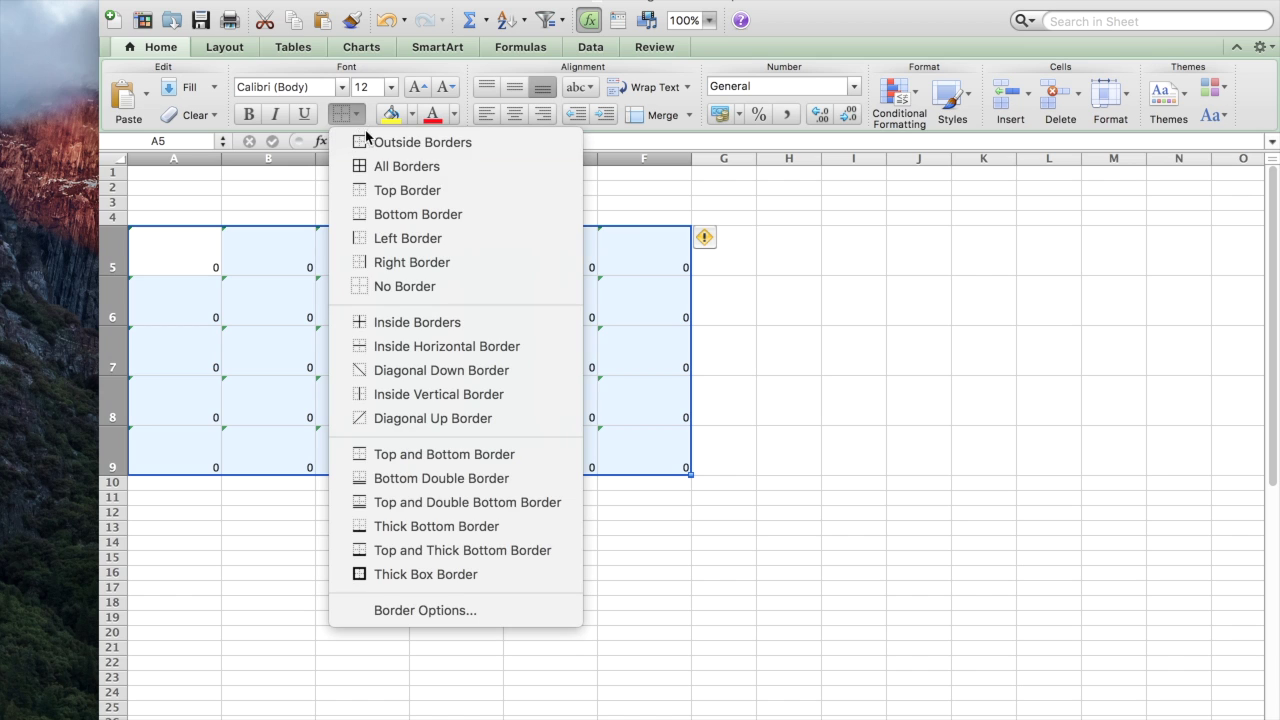
{"action": "left_click", "coordinate": [383, 166]}
{"action": "left_click", "coordinate": [470, 567]}
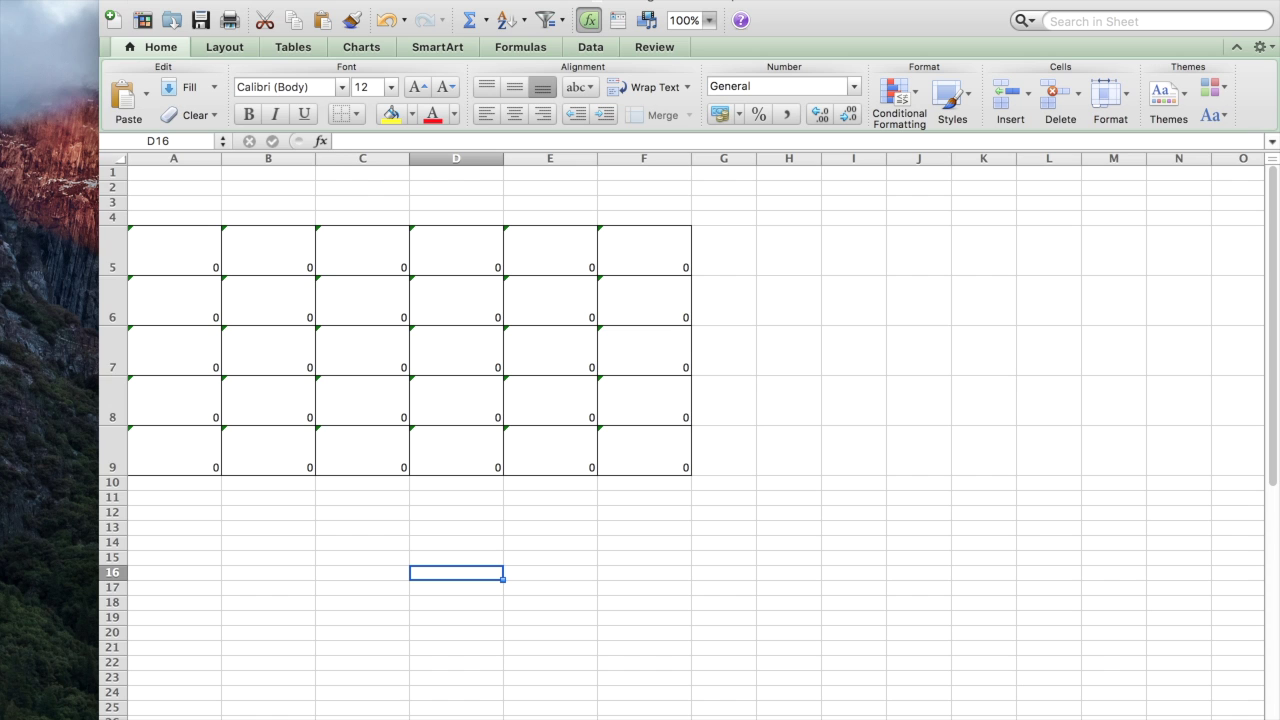
{"action": "left_click", "coordinate": [148, 3]}
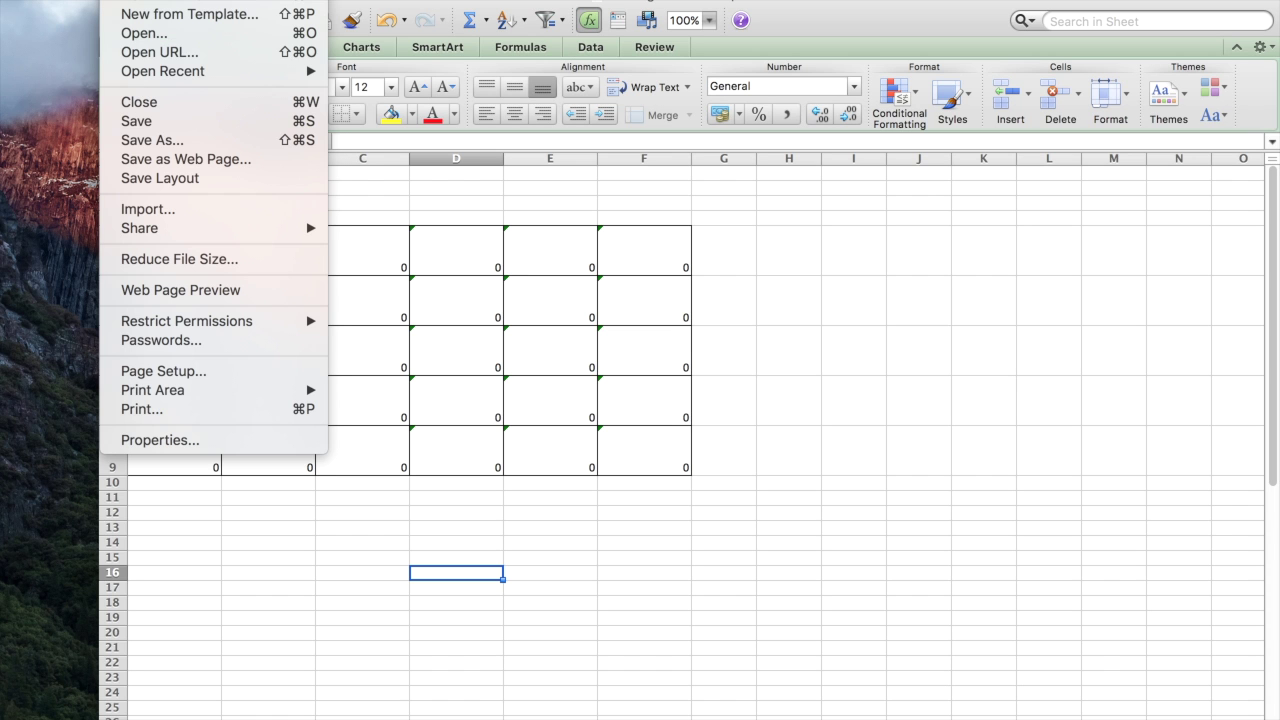
- Save over Seating Chart - Template, then copy the Students list in A1:A22
{"action": "left_click", "coordinate": [178, 143]}
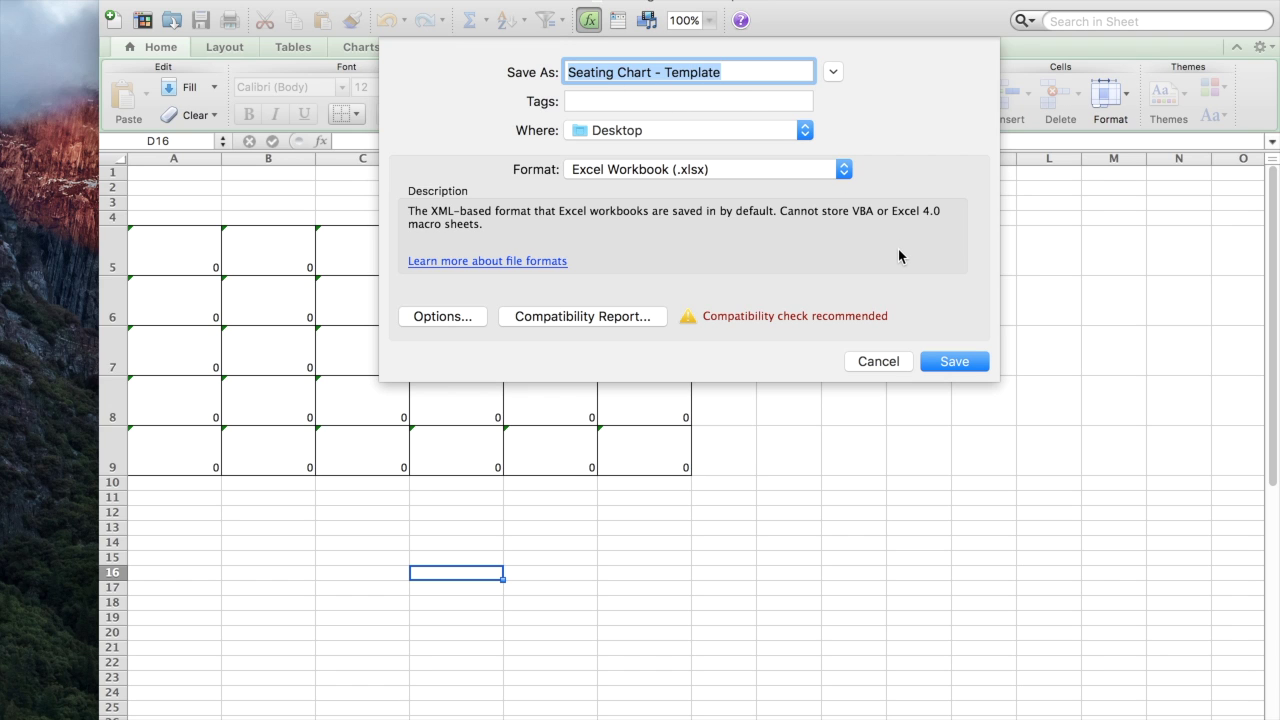
{"action": "left_click", "coordinate": [966, 362]}
{"action": "left_click", "coordinate": [838, 158]}
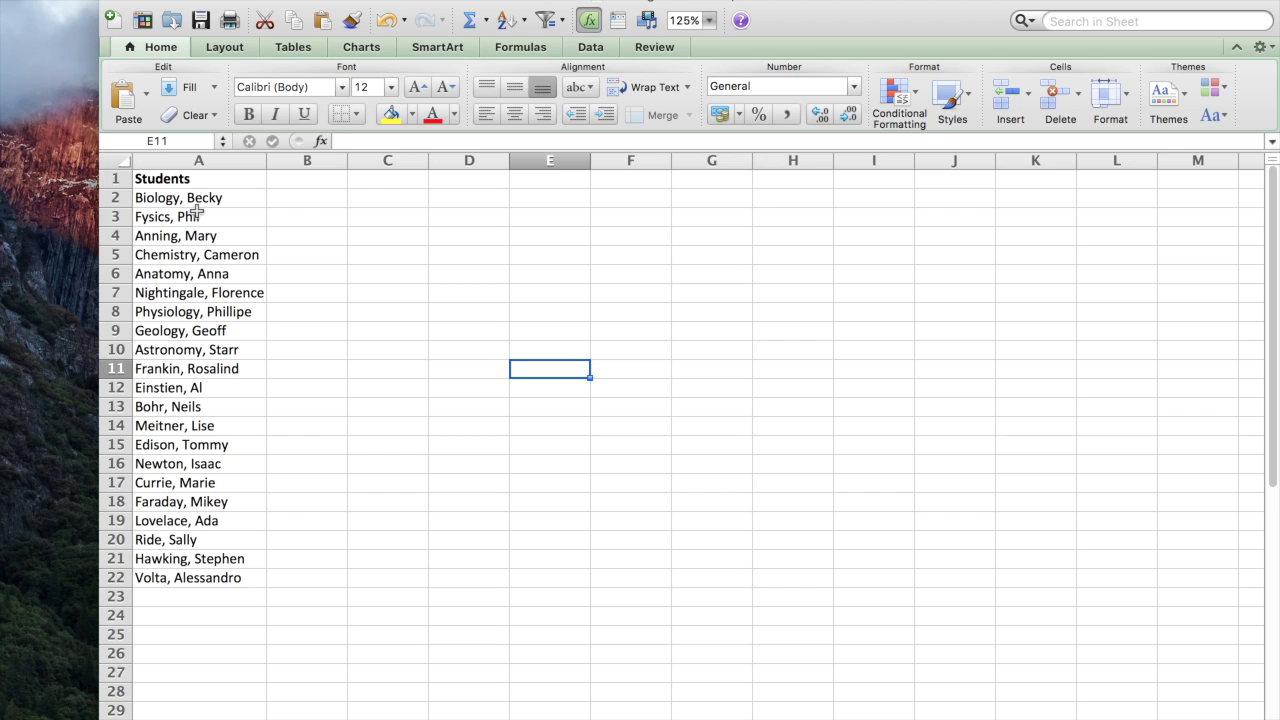
{"action": "left_click_drag", "start_coordinate": [193, 180], "coordinate": [216, 575]}
{"action": "key", "text": "super+c"}
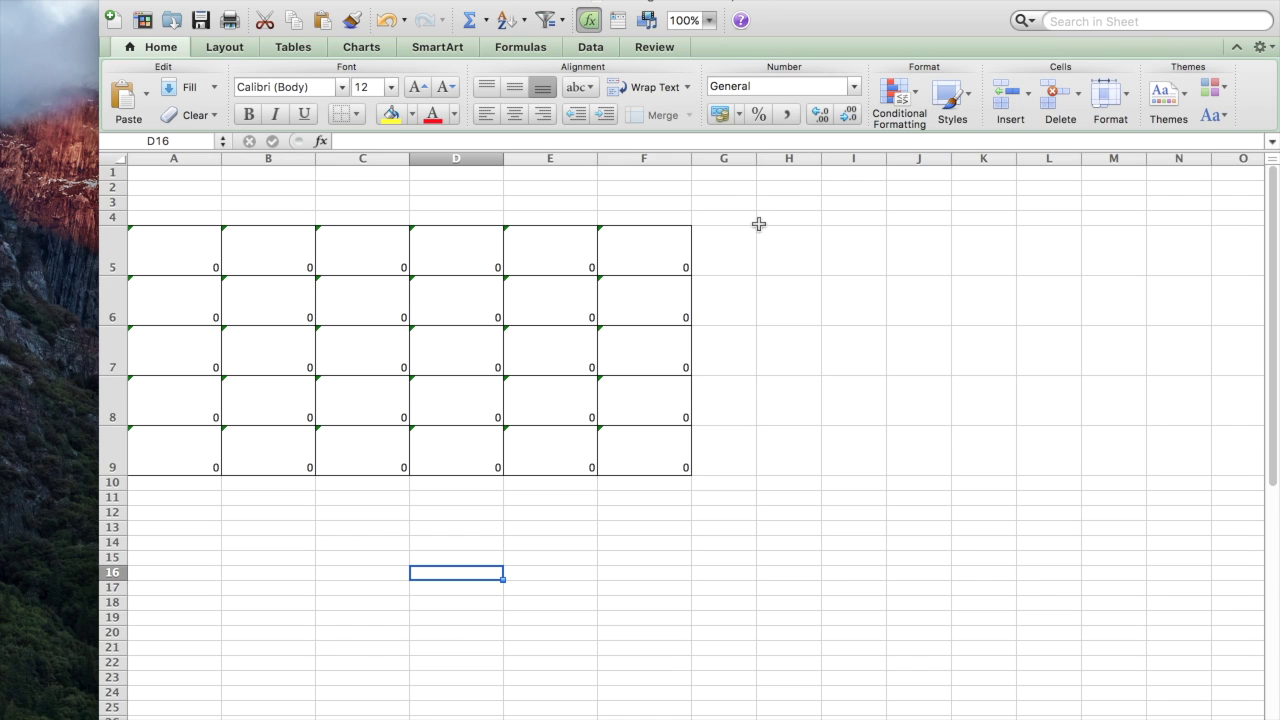
- Paste the Students list into H1:H22 and widen column H to fit the names
{"action": "left_click", "coordinate": [790, 173]}
{"action": "key", "text": "super+v"}
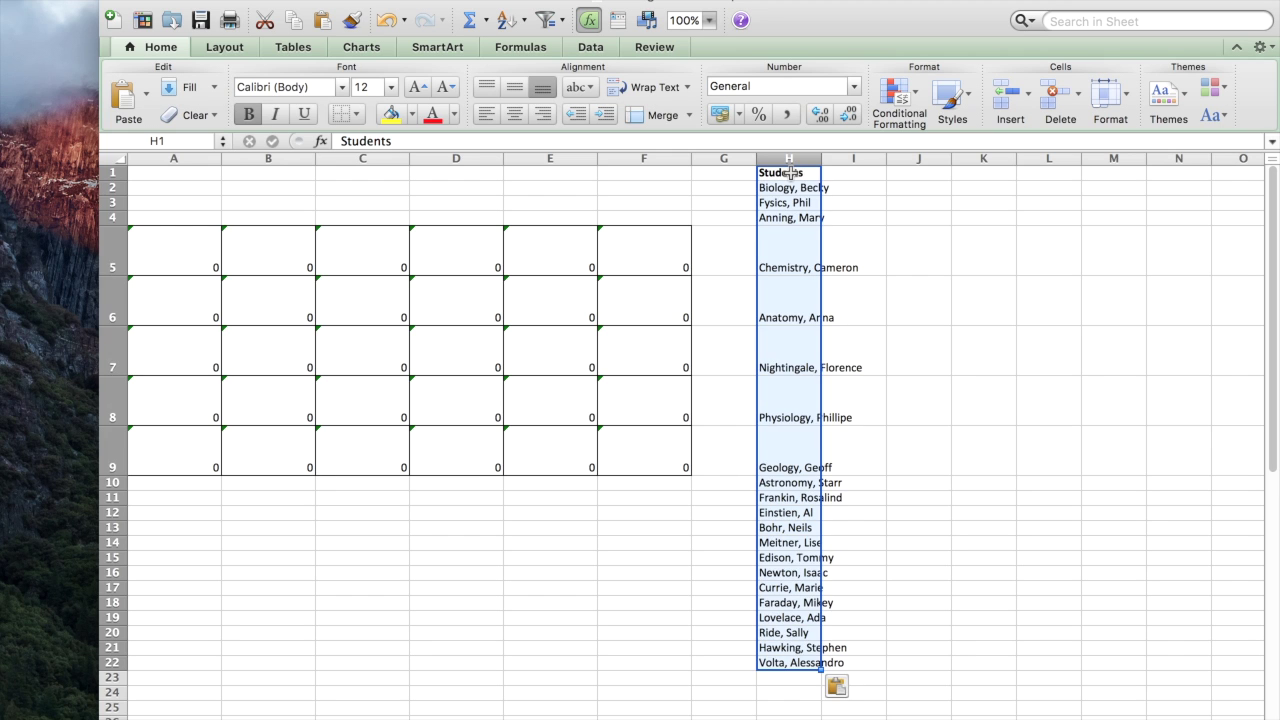
{"action": "left_click_drag", "start_coordinate": [822, 158], "coordinate": [867, 158]}
{"action": "left_click", "coordinate": [929, 336]}
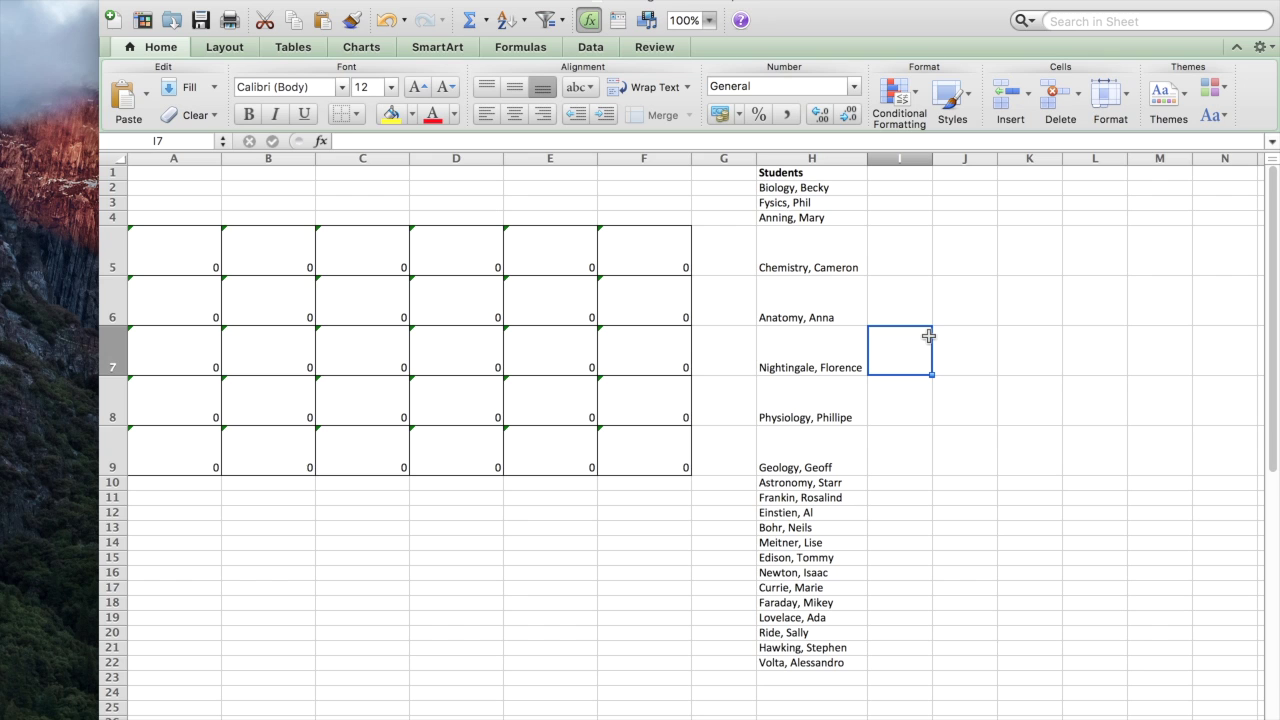
{"action": "left_click", "coordinate": [188, 174]}
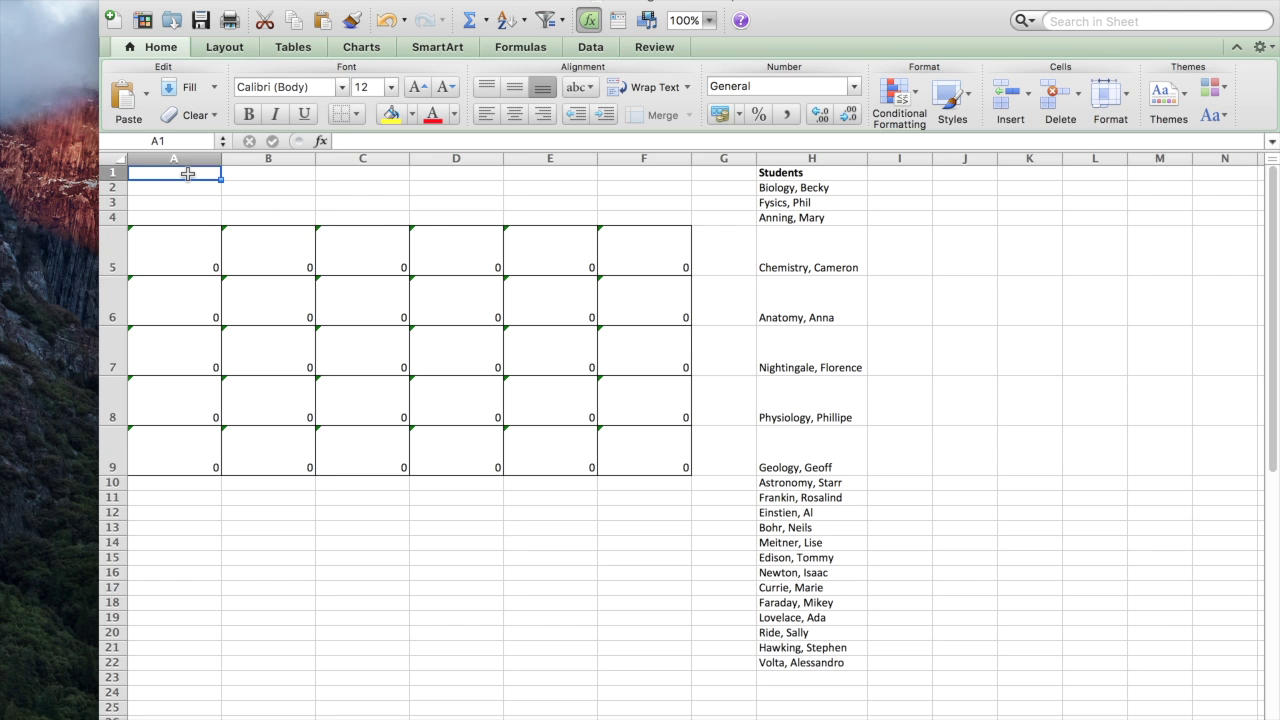
- Enter 'Seating Chart - Block 1', '2016 - 2107' and 'Semester 1 - Term 1' in A1:A3
{"action": "type", "text": "Seating Char"}
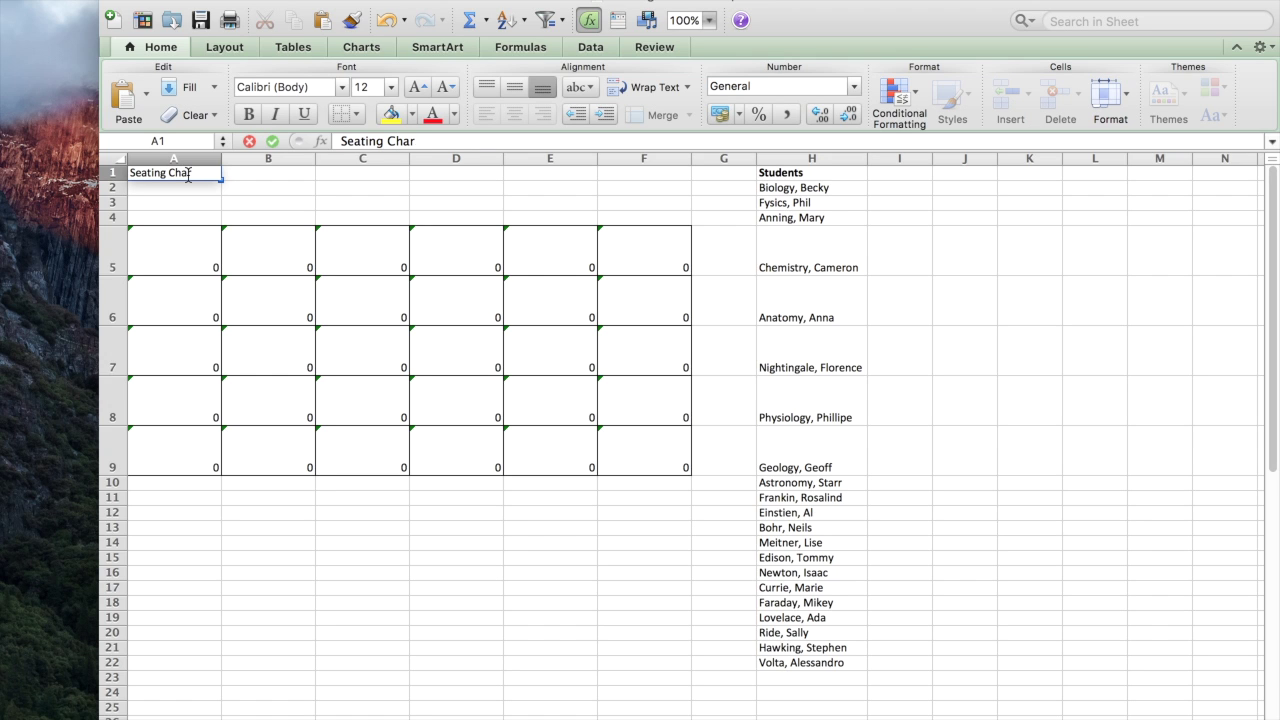
{"action": "type", "text": "t - Block"}
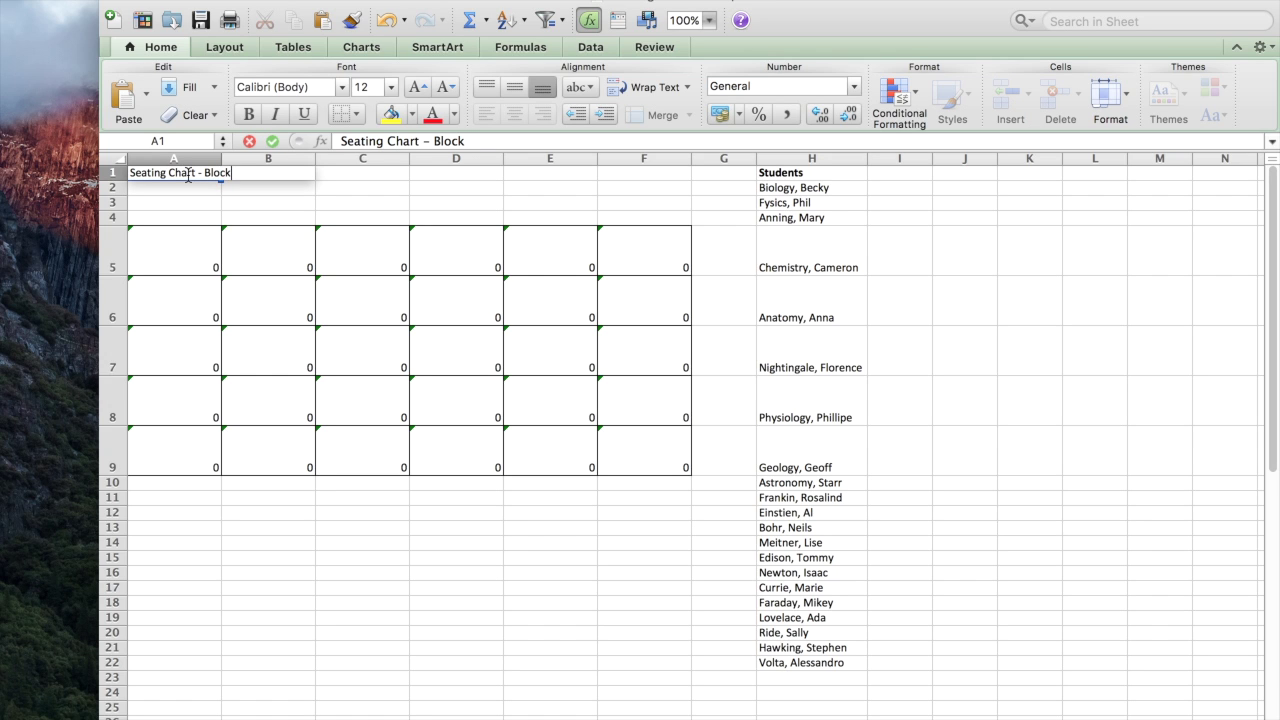
{"action": "type", "text": " 1"}
{"action": "key", "text": "Return"}
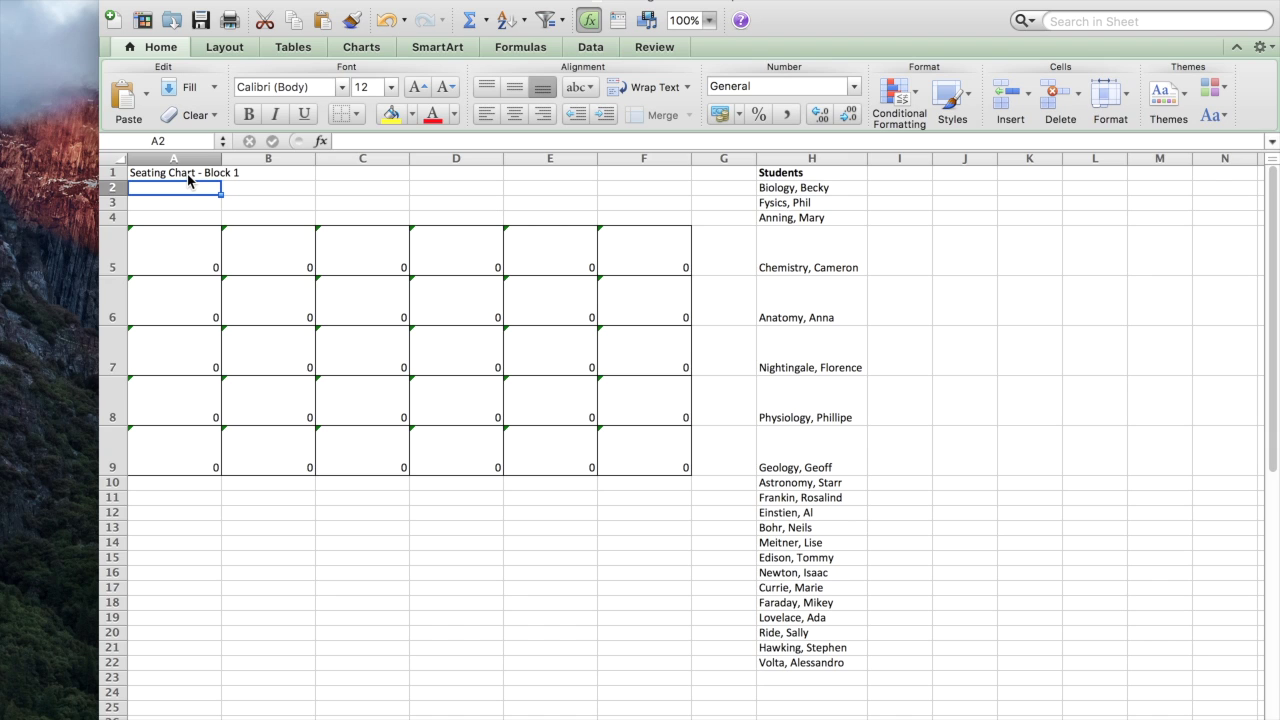
{"action": "type", "text": "201"}
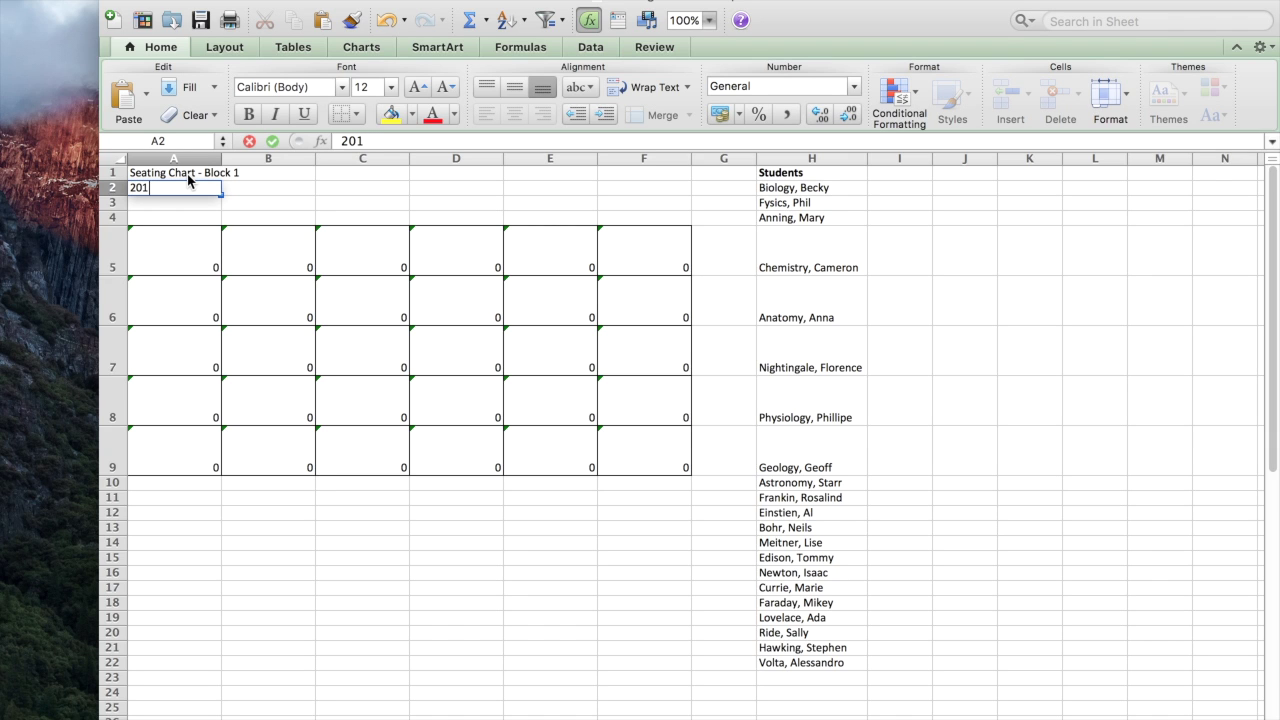
{"action": "type", "text": "6 - 2107"}
{"action": "key", "text": "Return"}
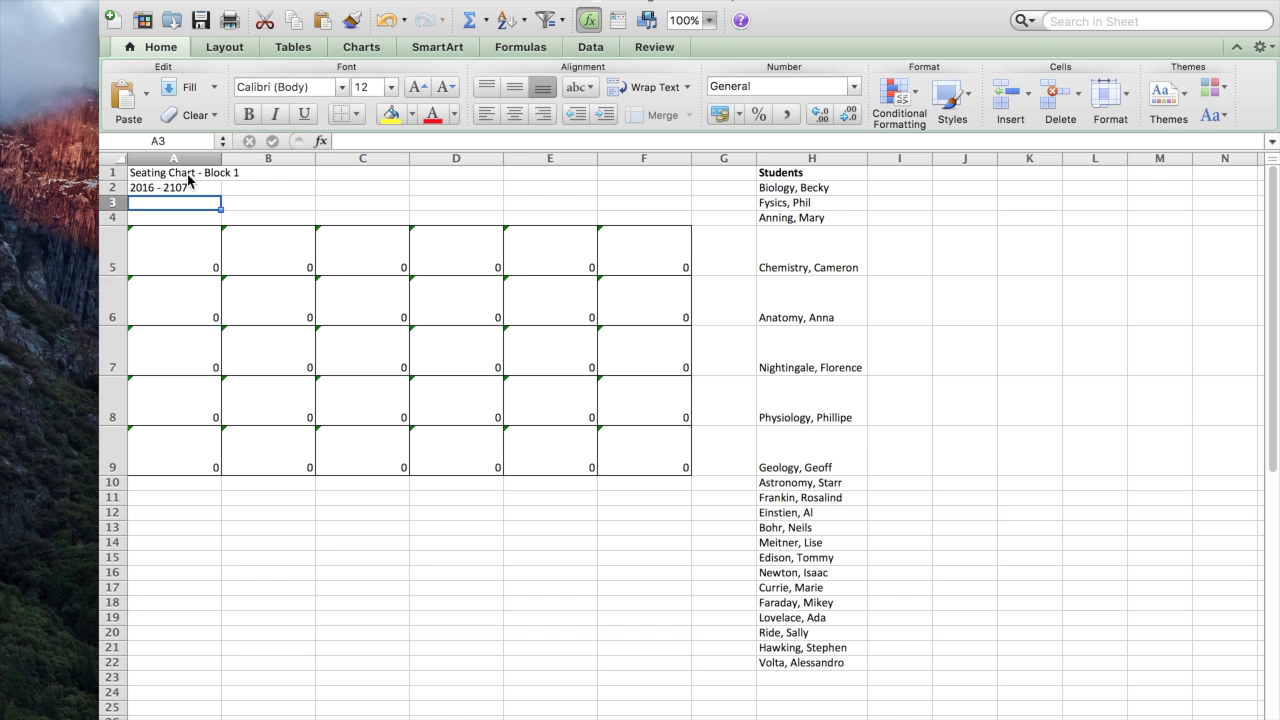
{"action": "type", "text": "seme"}
{"action": "key", "text": "BackSpace"}
{"action": "key", "text": "BackSpace"}
{"action": "key", "text": "BackSpace"}
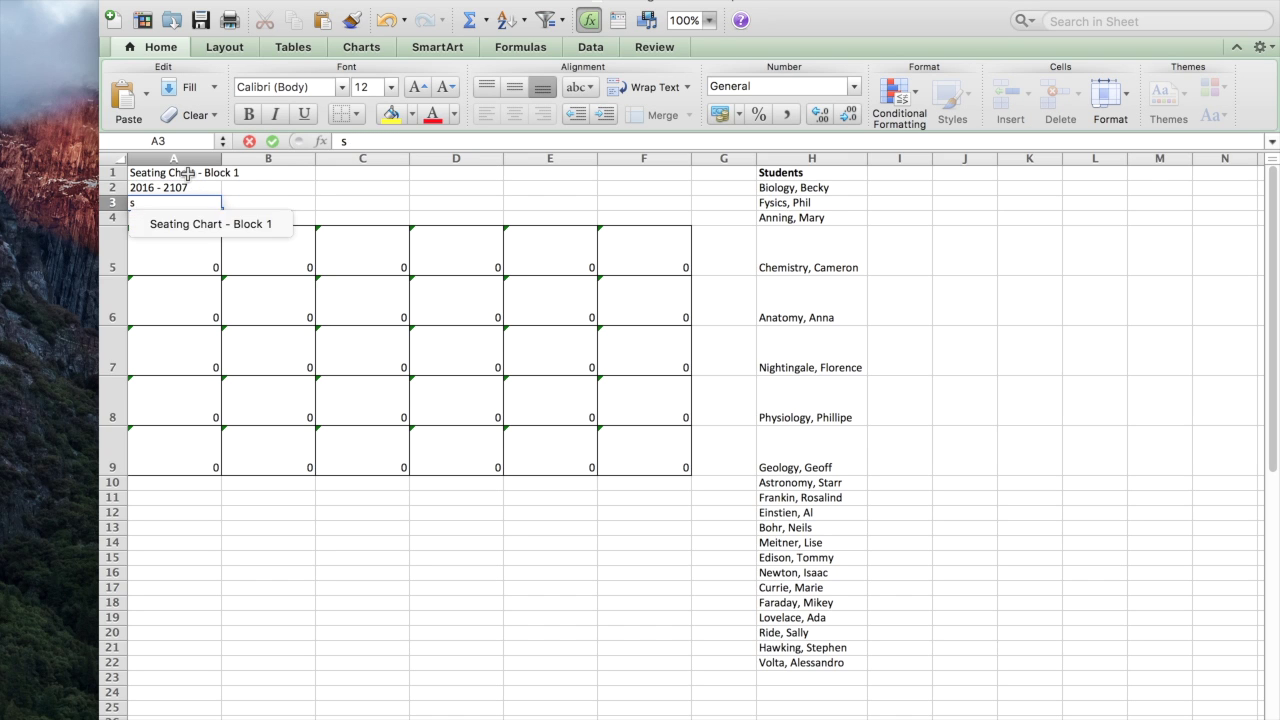
{"action": "key", "text": "BackSpace"}
{"action": "type", "text": "Semsest"}
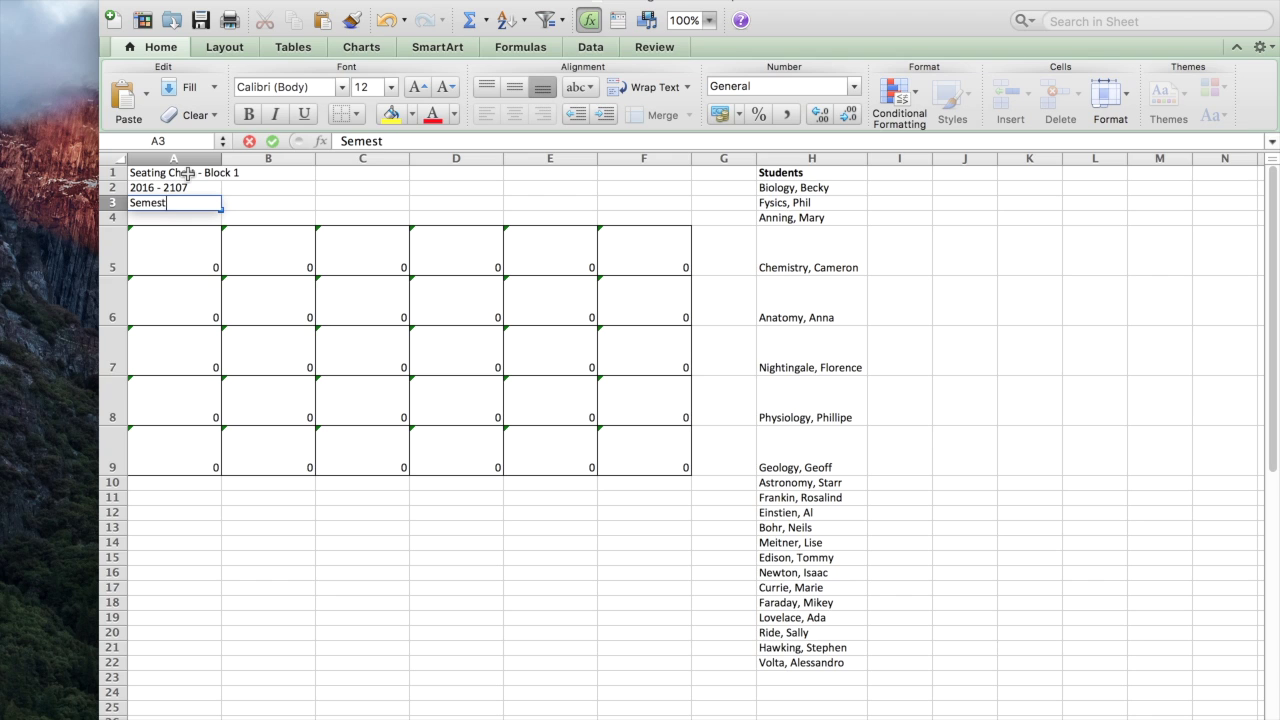
{"action": "type", "text": "er 1 - Term 1"}
{"action": "key", "text": "Return"}
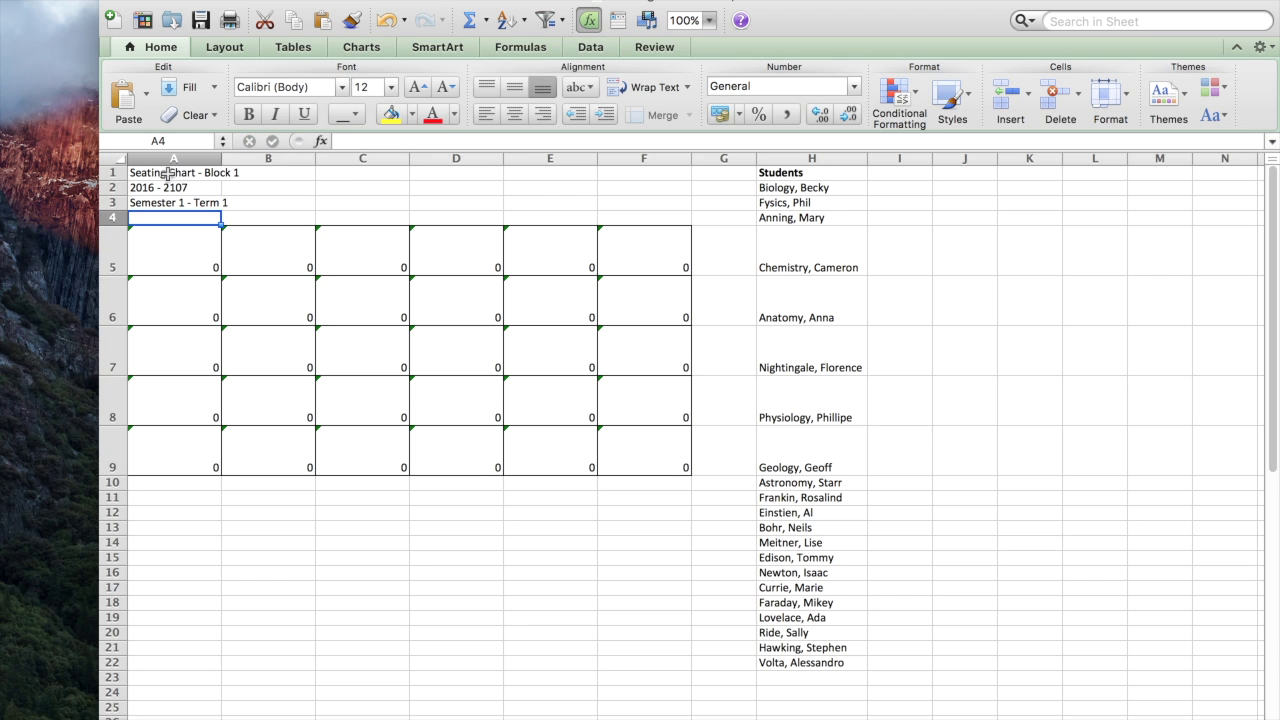
{"action": "left_click_drag", "start_coordinate": [170, 173], "coordinate": [166, 197]}
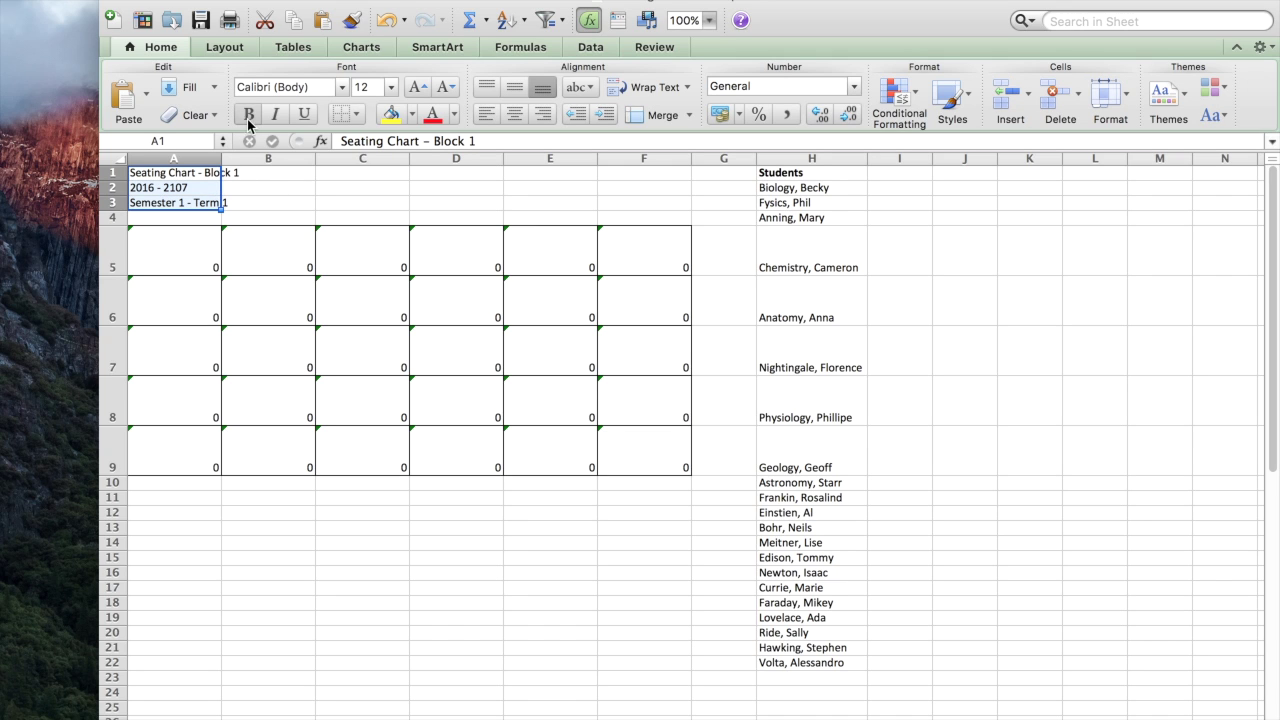
- Make the A1:A3 title lines bold at 14 pt
{"action": "left_click", "coordinate": [247, 116]}
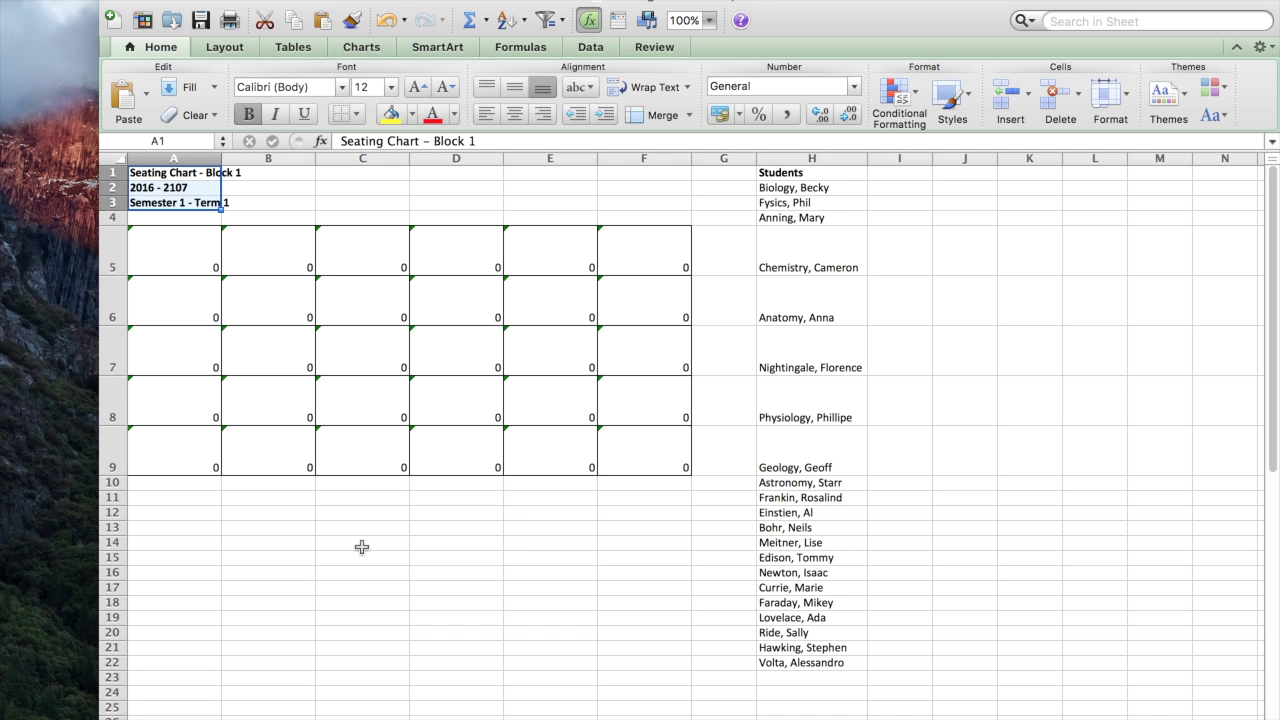
{"action": "left_click", "coordinate": [368, 87]}
{"action": "type", "text": "14"}
{"action": "key", "text": "Return"}
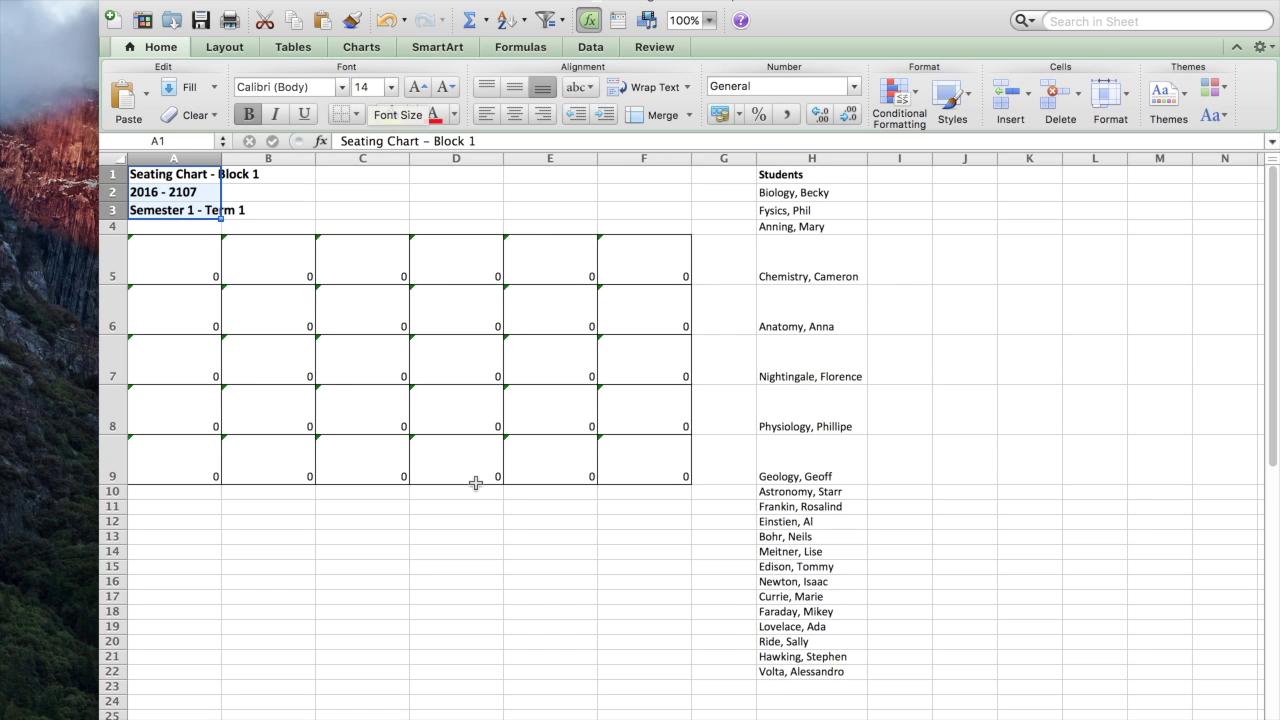
{"action": "left_click", "coordinate": [488, 566]}
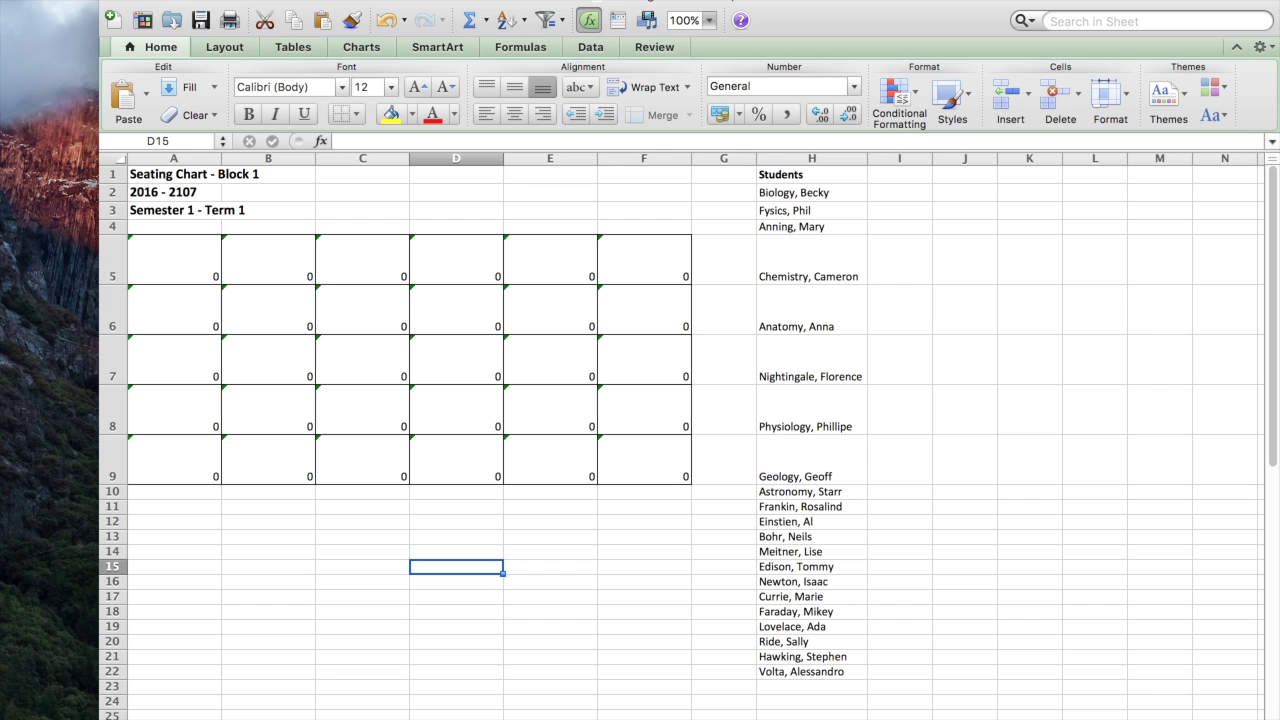
- Save Seating Chart - Template to the Desktop as an Excel Macro-Enabled Workbook (.xlsm)
{"action": "left_click", "coordinate": [122, 0]}
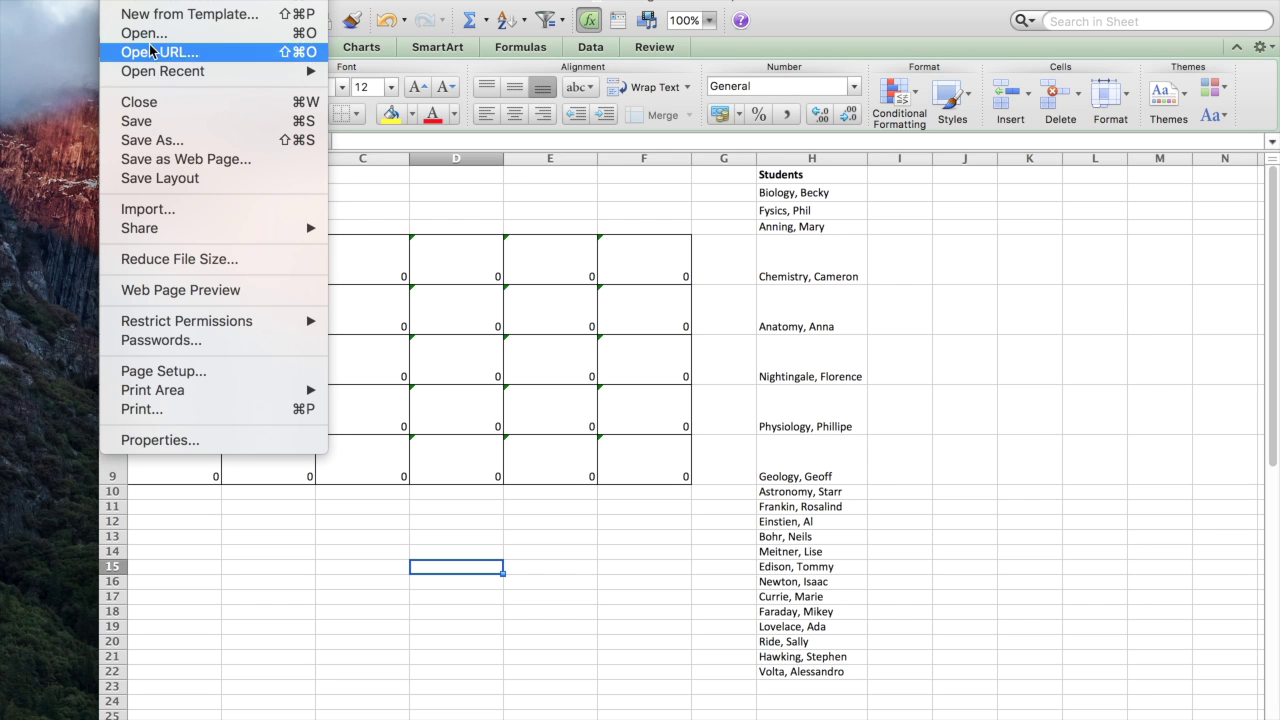
{"action": "left_click", "coordinate": [150, 140]}
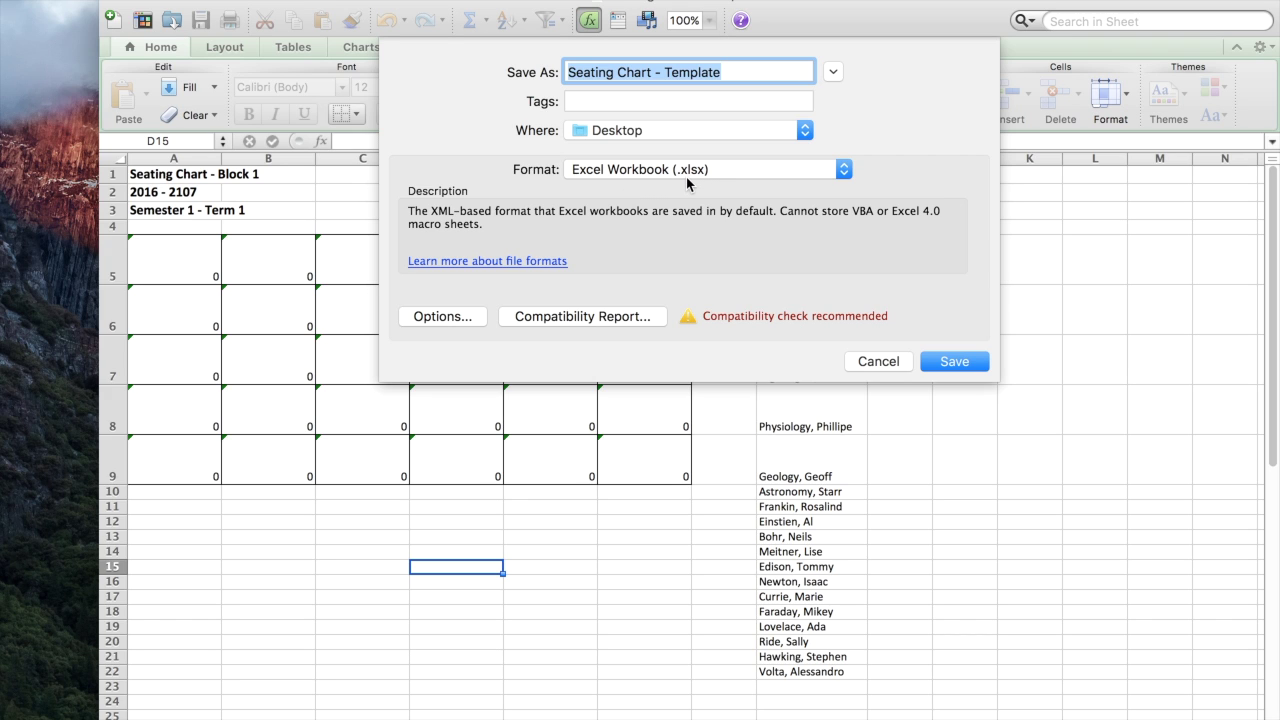
{"action": "left_click", "coordinate": [846, 171]}
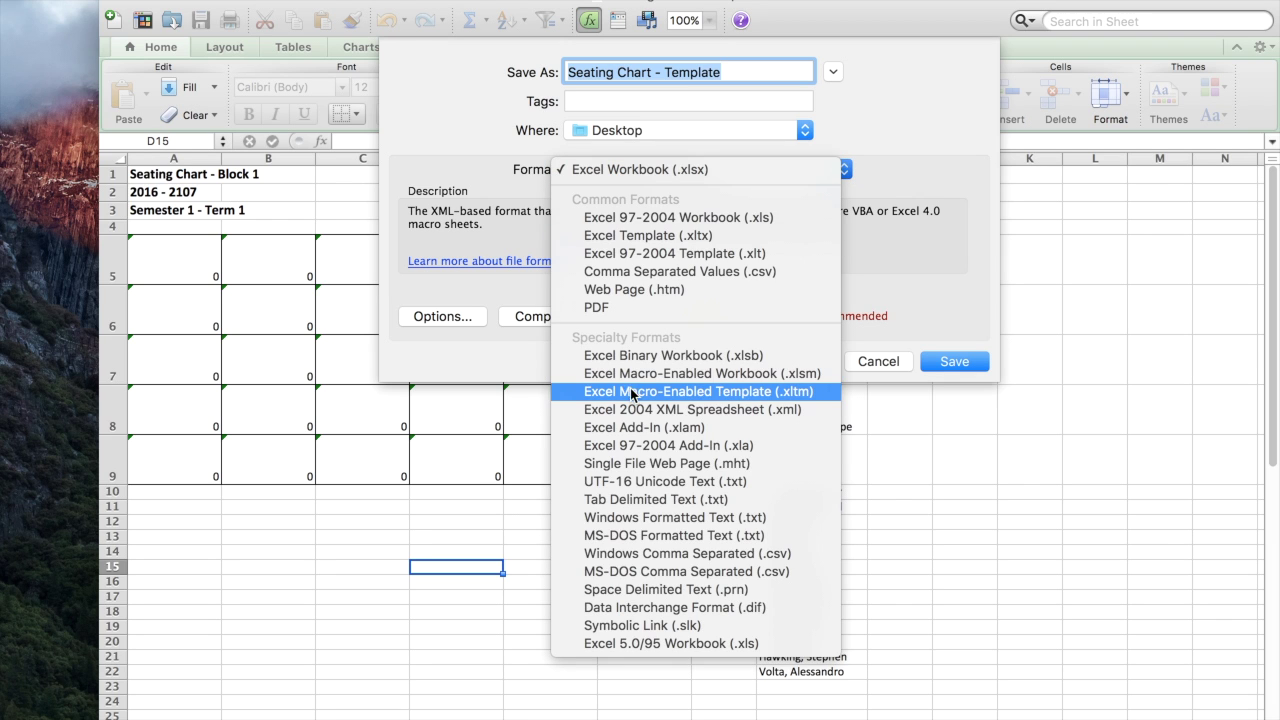
{"action": "left_click", "coordinate": [763, 373]}
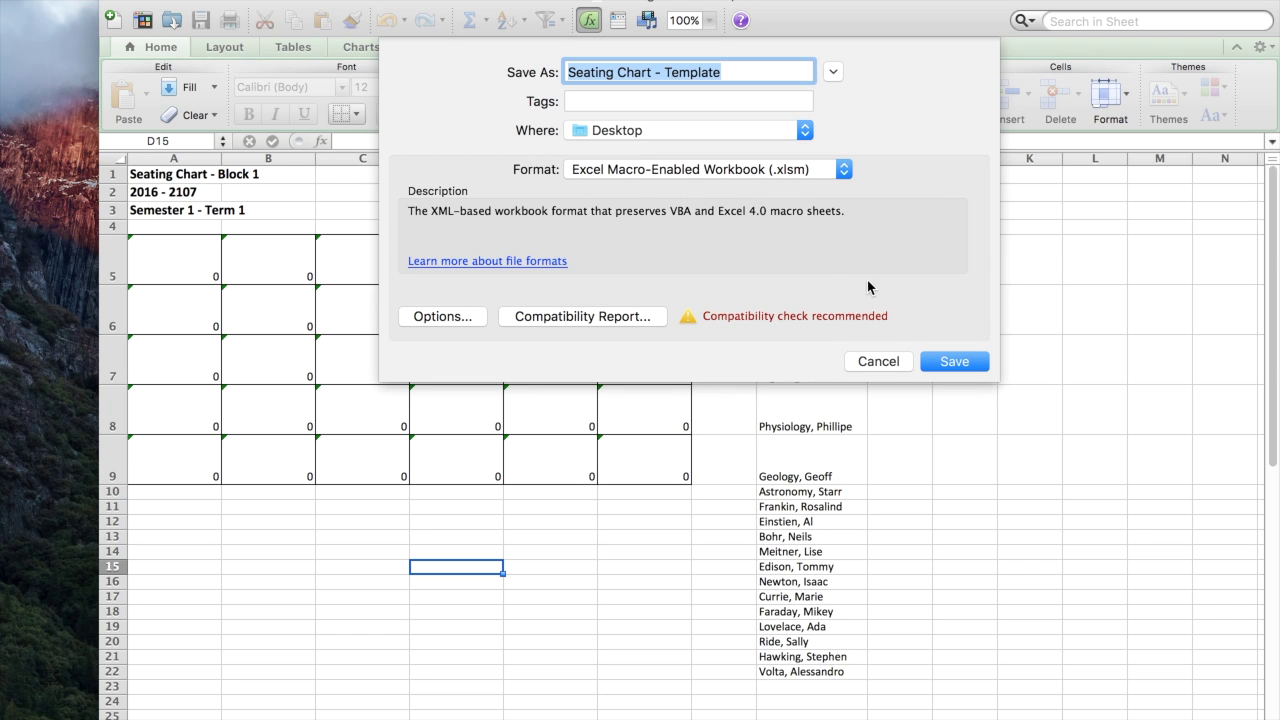
{"action": "left_click", "coordinate": [953, 361]}
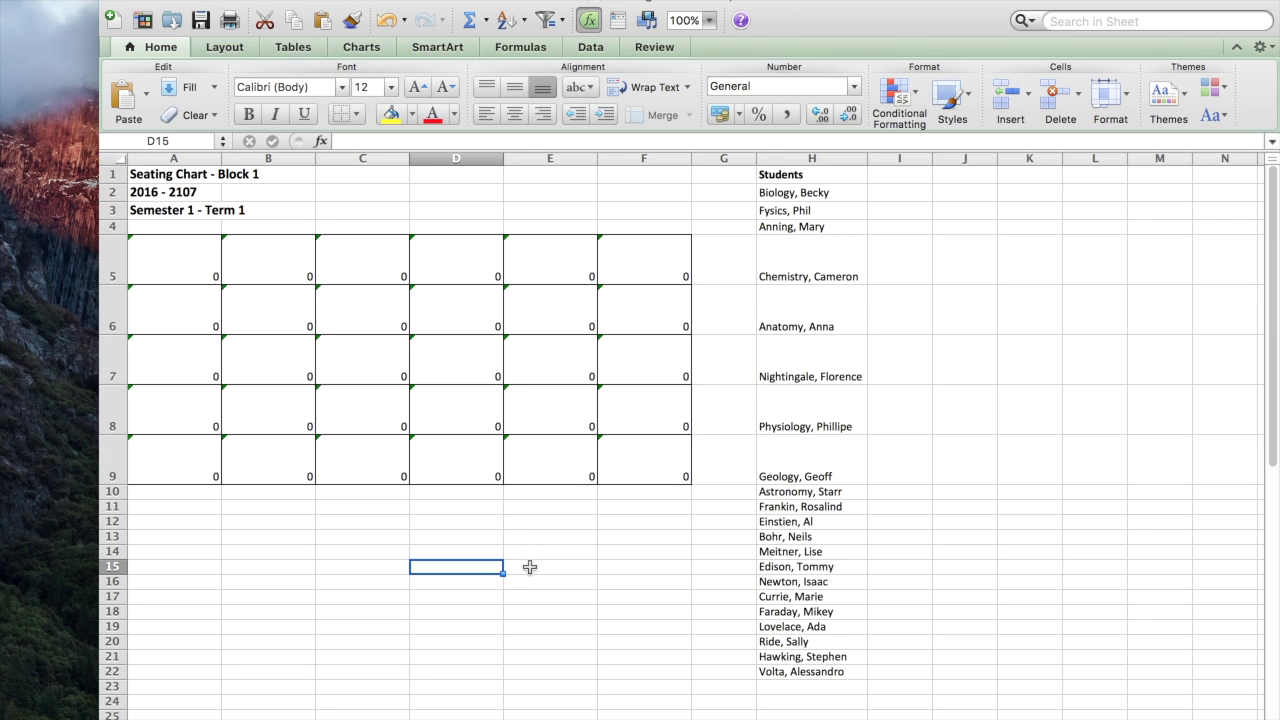
- Add a bold 'Sorted' header in I1
{"action": "left_click", "coordinate": [896, 175]}
{"action": "type", "text": "Sorted"}
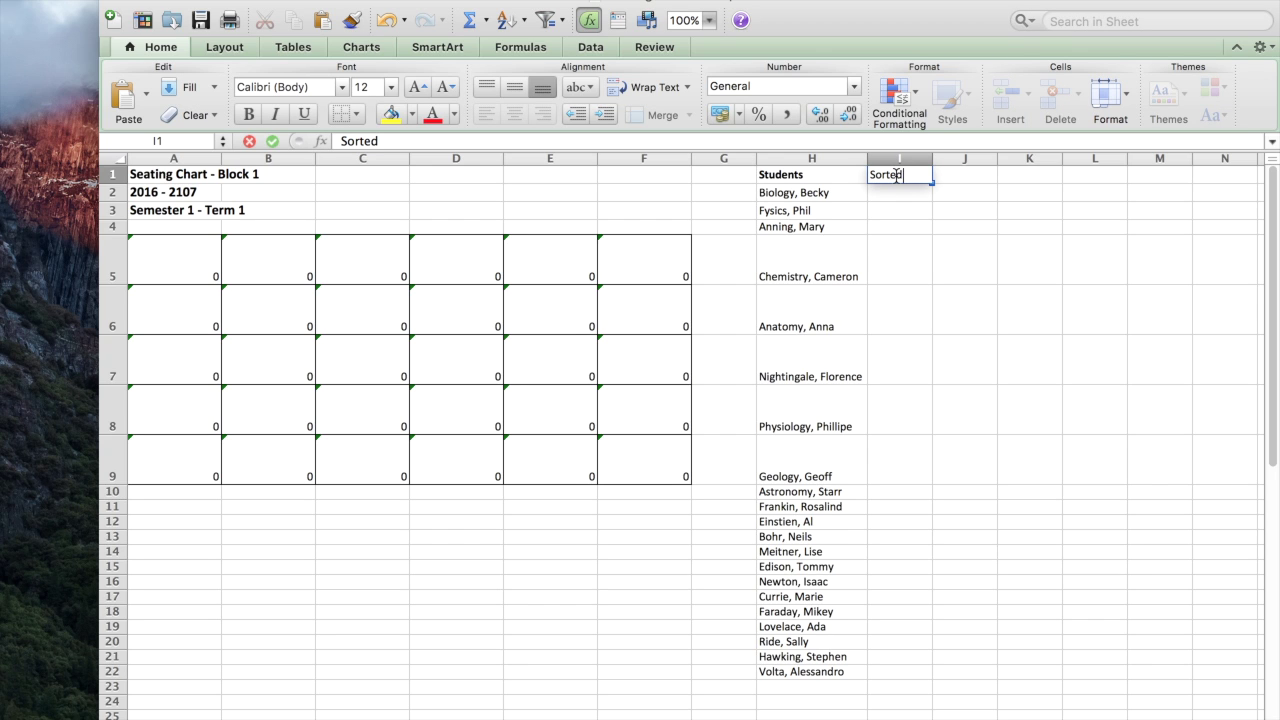
{"action": "key", "text": "ctrl+Return"}
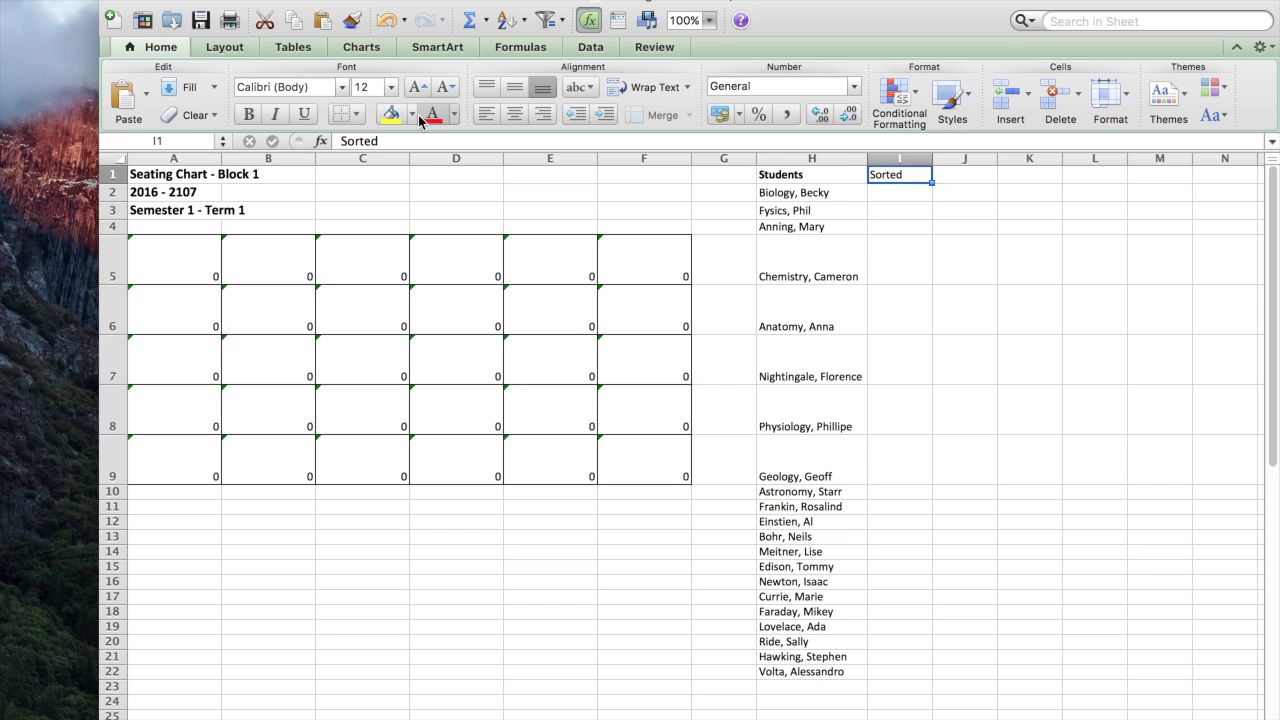
{"action": "left_click", "coordinate": [248, 114]}
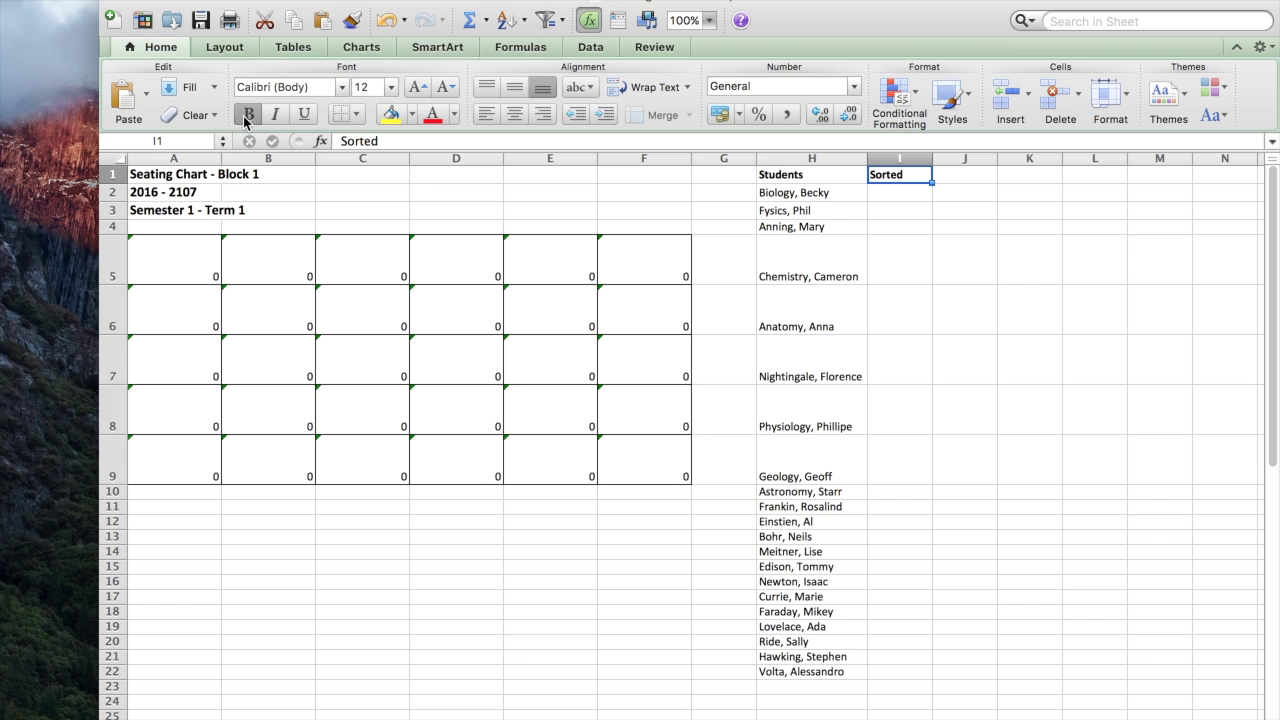
{"action": "left_click", "coordinate": [973, 273]}
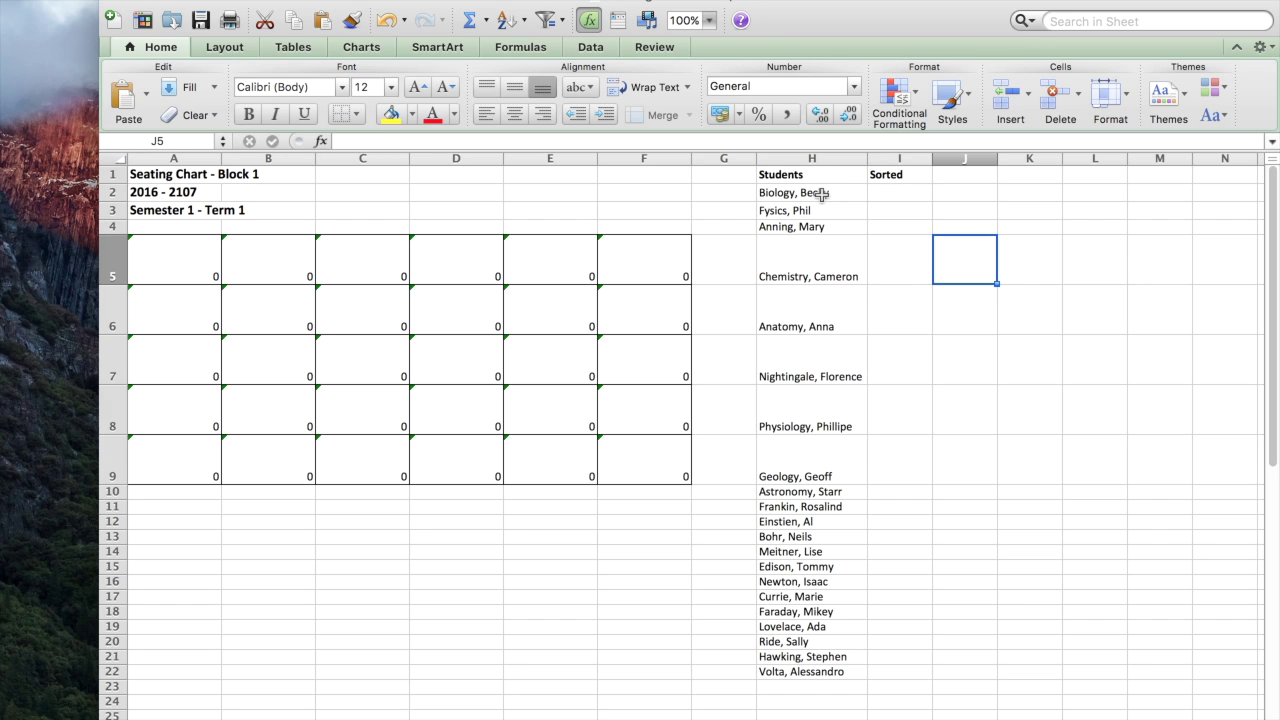
- Paste the names from H2:H22 as values into I2 and widen column I
{"action": "left_click_drag", "start_coordinate": [821, 194], "coordinate": [822, 672]}
{"action": "key", "text": "cmd+c"}
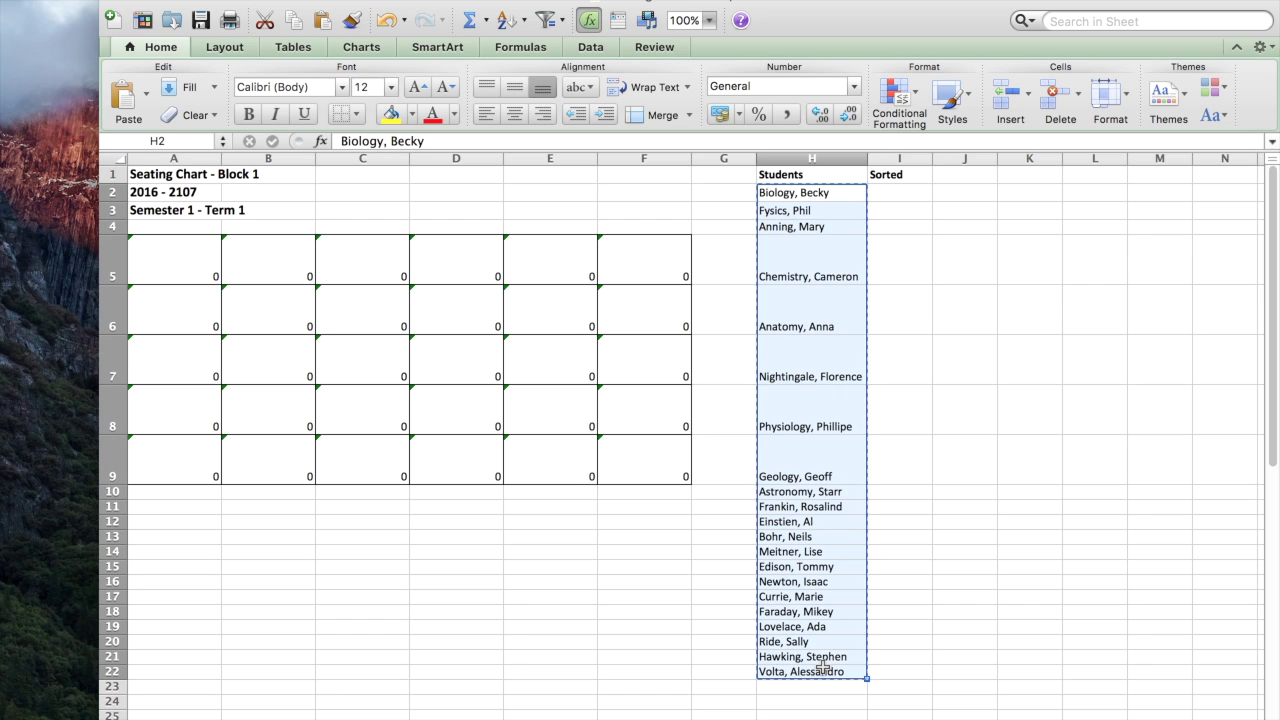
{"action": "left_click", "coordinate": [894, 197]}
{"action": "right_click", "coordinate": [895, 200]}
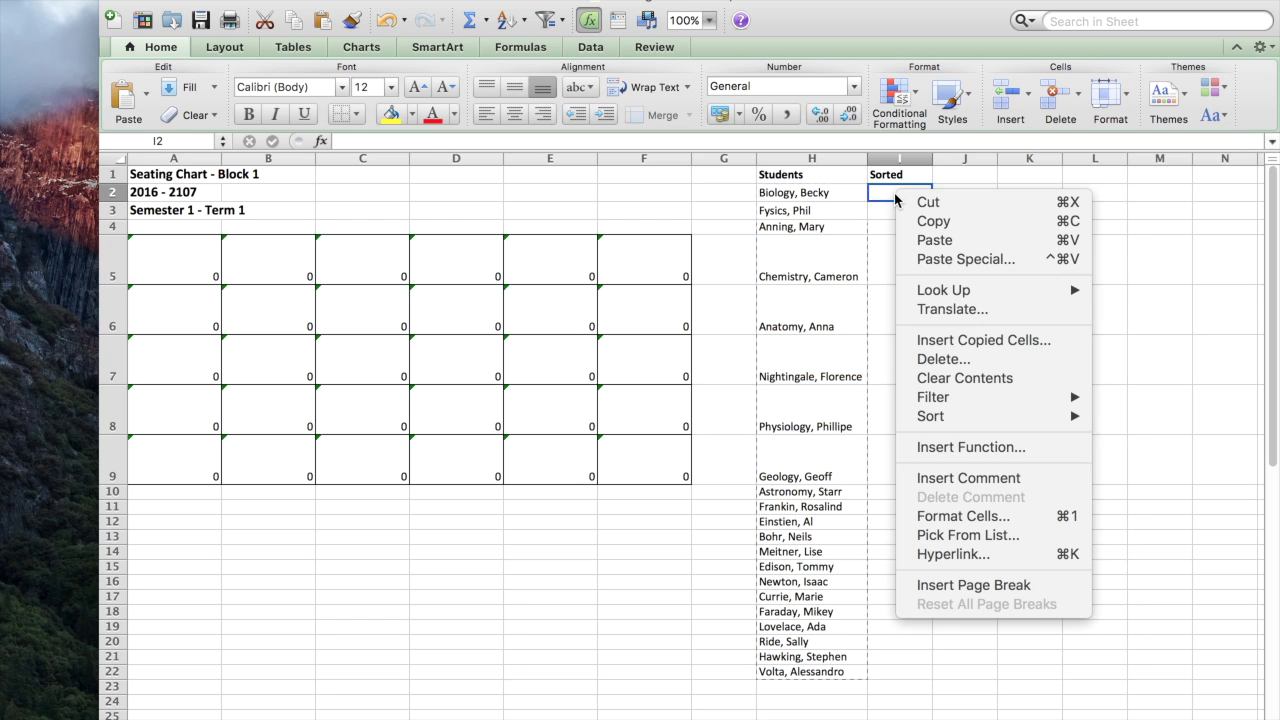
{"action": "left_click", "coordinate": [945, 259]}
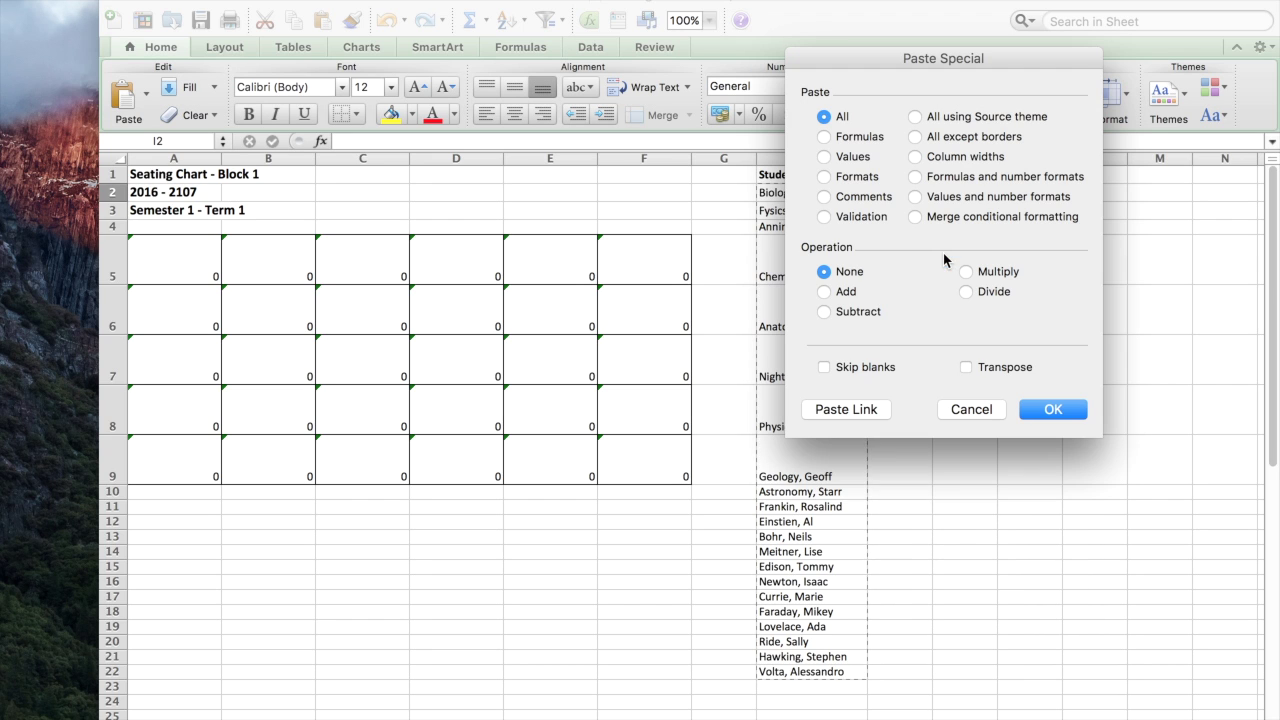
{"action": "left_click", "coordinate": [826, 158]}
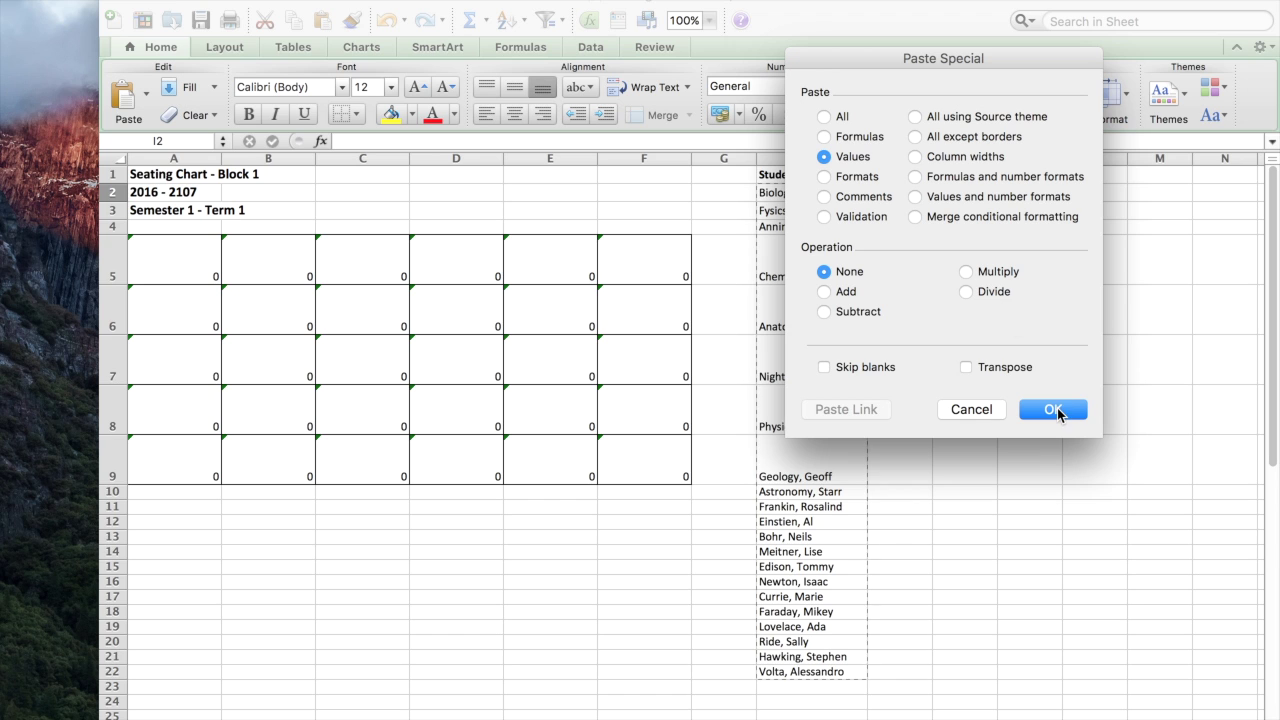
{"action": "left_click", "coordinate": [1054, 409]}
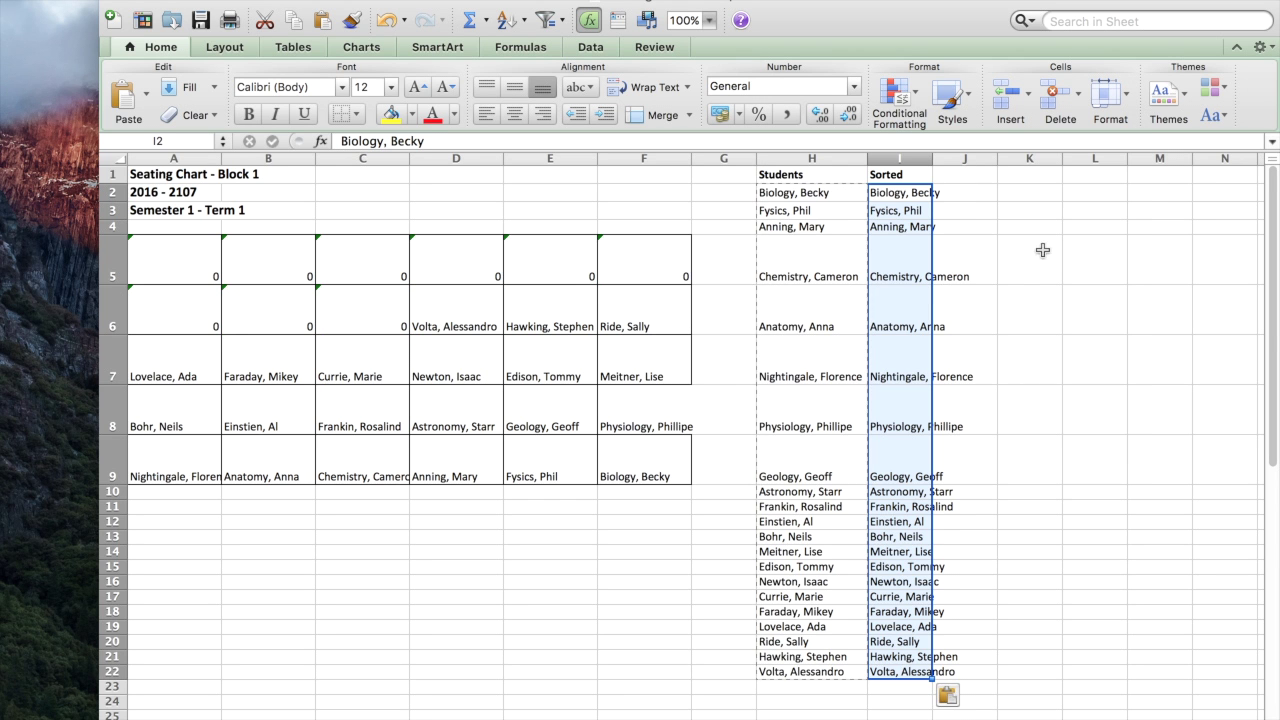
{"action": "left_click_drag", "start_coordinate": [933, 159], "coordinate": [978, 160]}
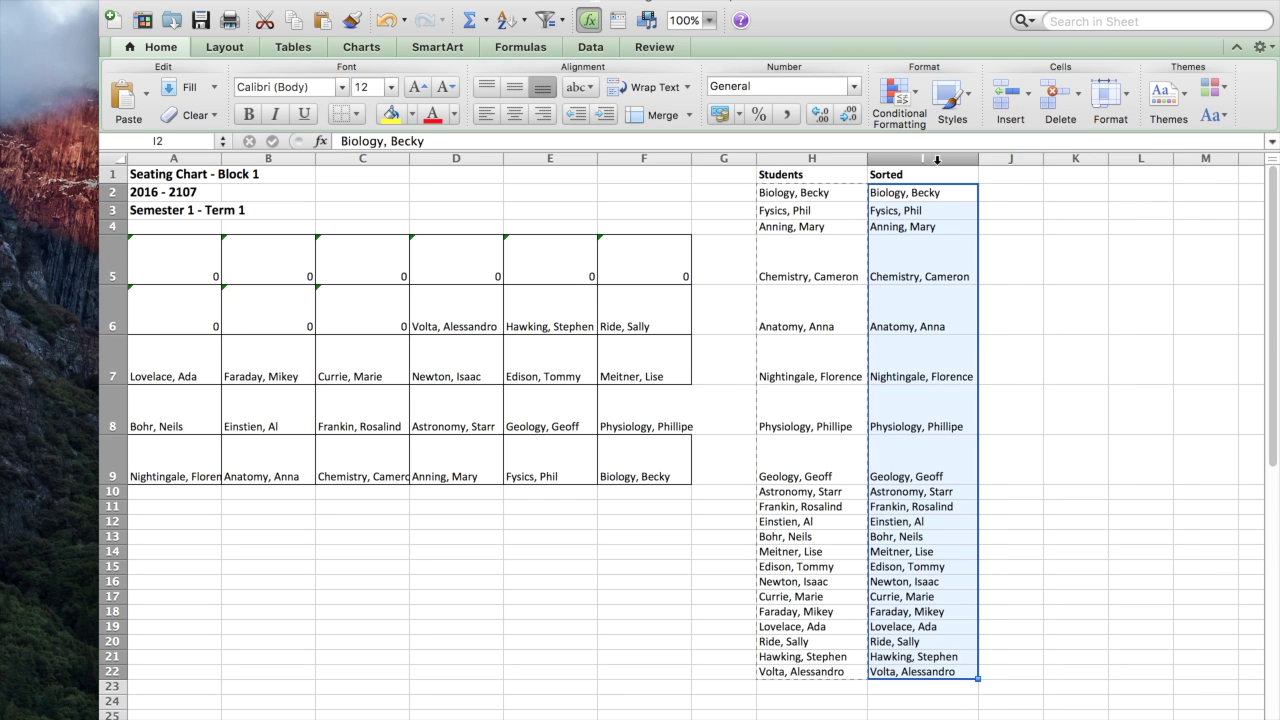
{"action": "left_click", "coordinate": [1034, 316]}
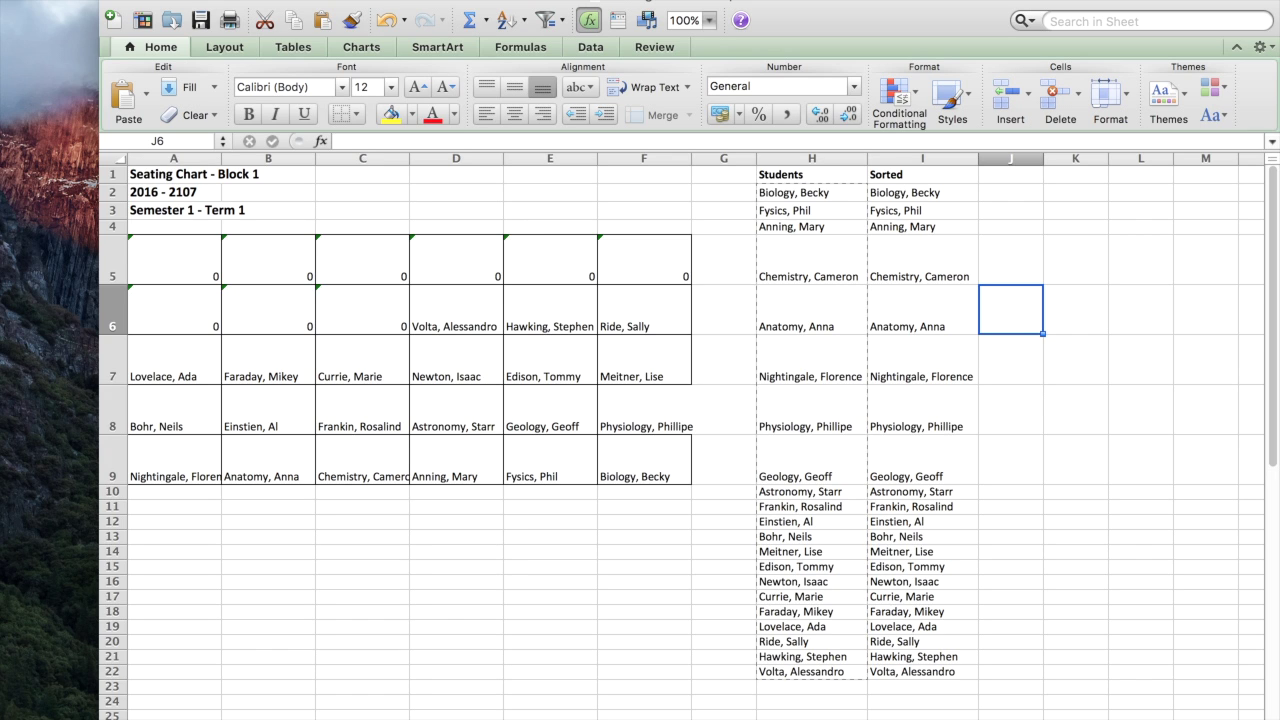
{"action": "left_click", "coordinate": [380, 0]}
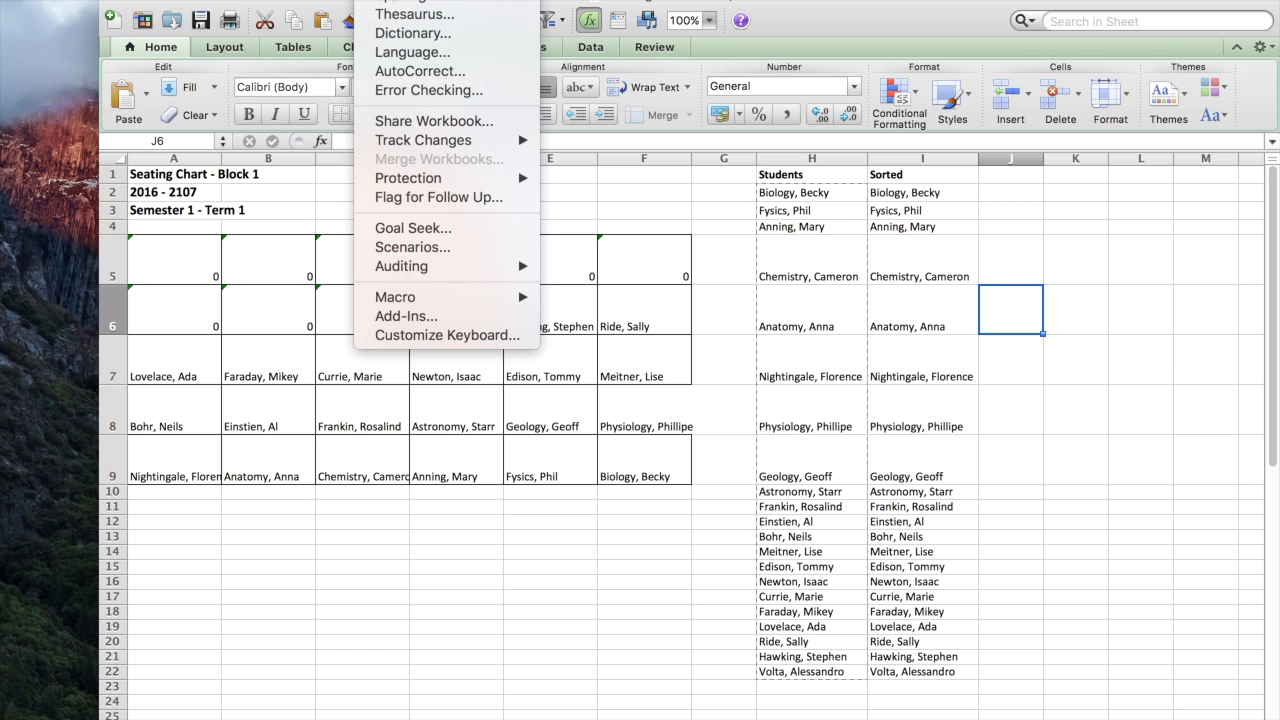
- Start recording a macro named SeatABC stored in This Workbook
{"action": "mouse_move", "coordinate": [476, 297]}
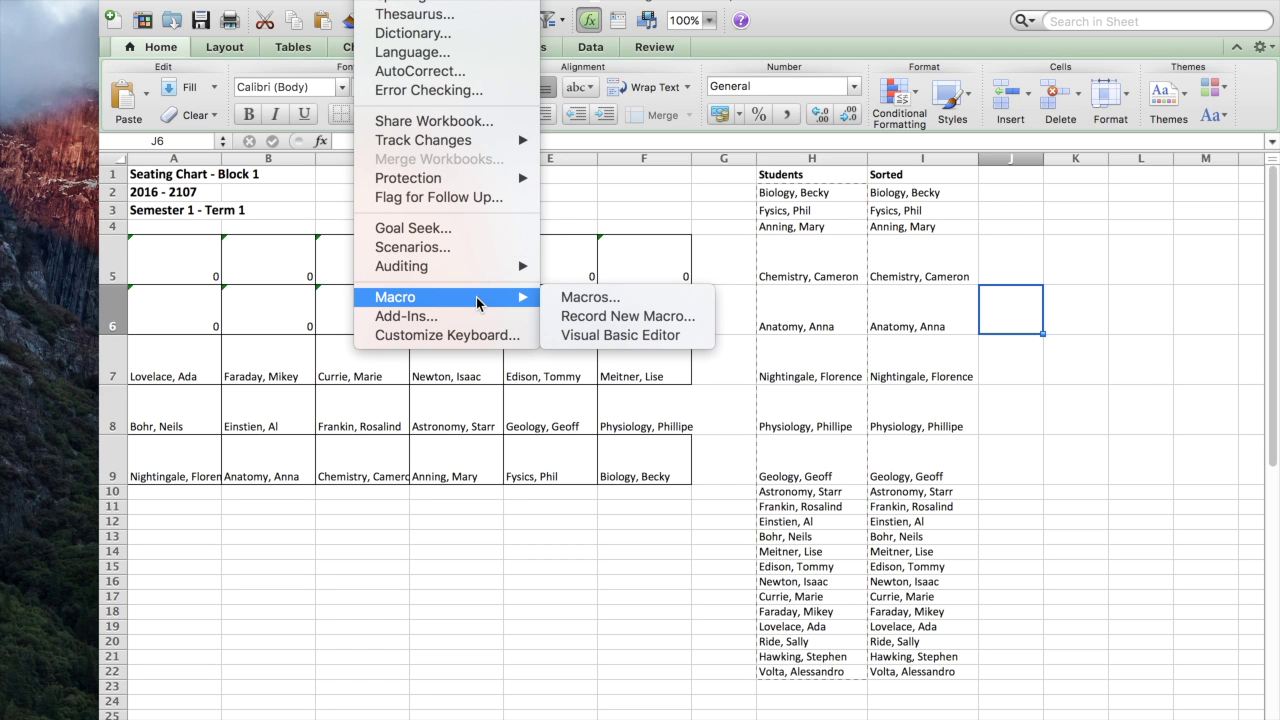
{"action": "left_click", "coordinate": [592, 318]}
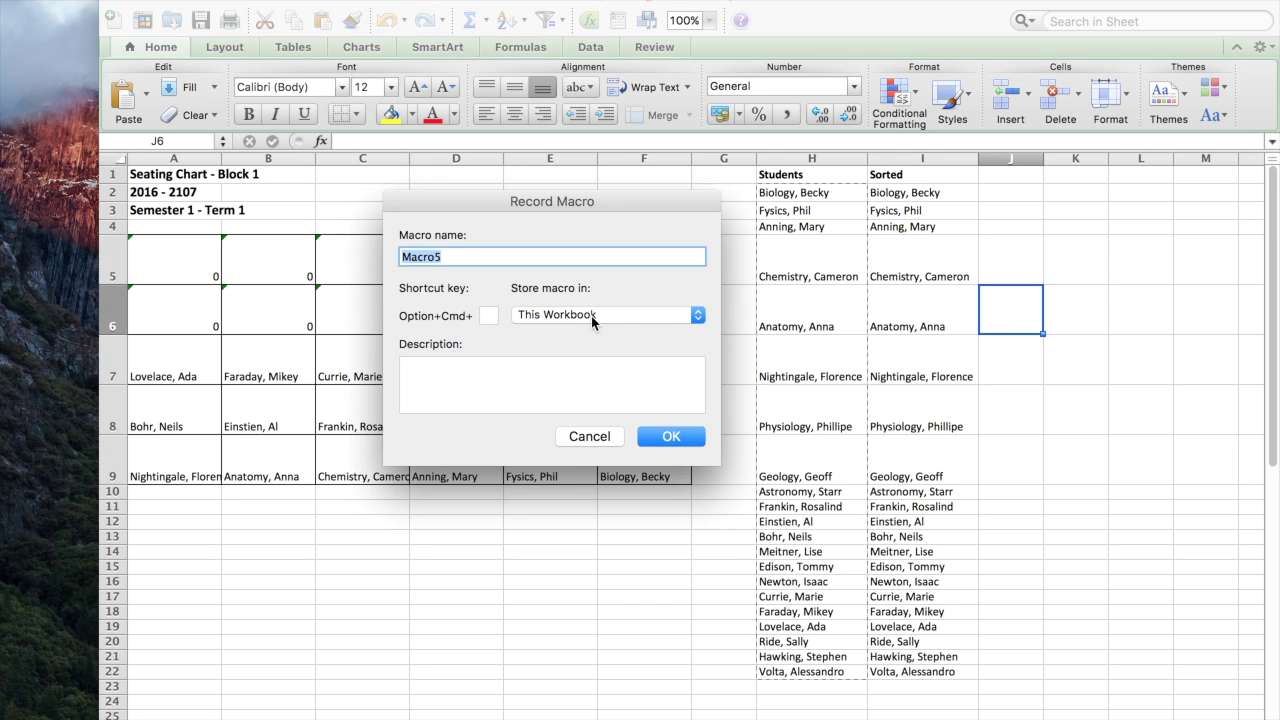
{"action": "type", "text": "SeatABC"}
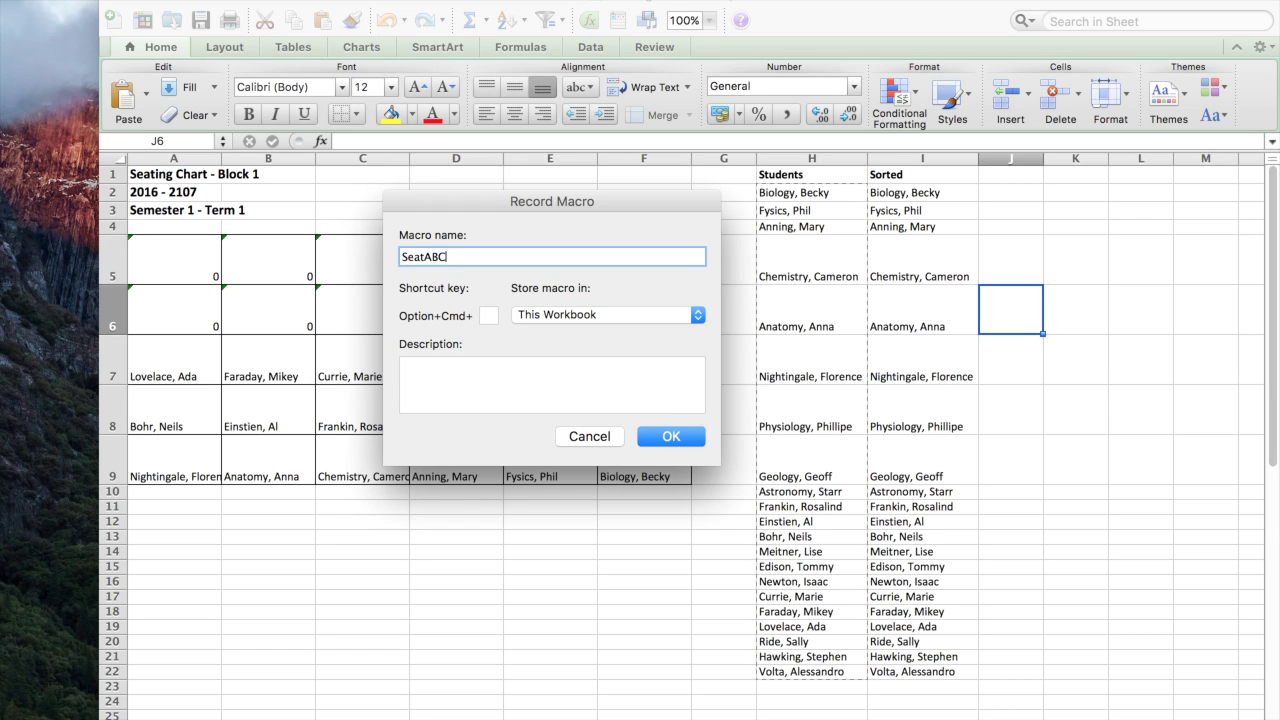
{"action": "left_click", "coordinate": [685, 437]}
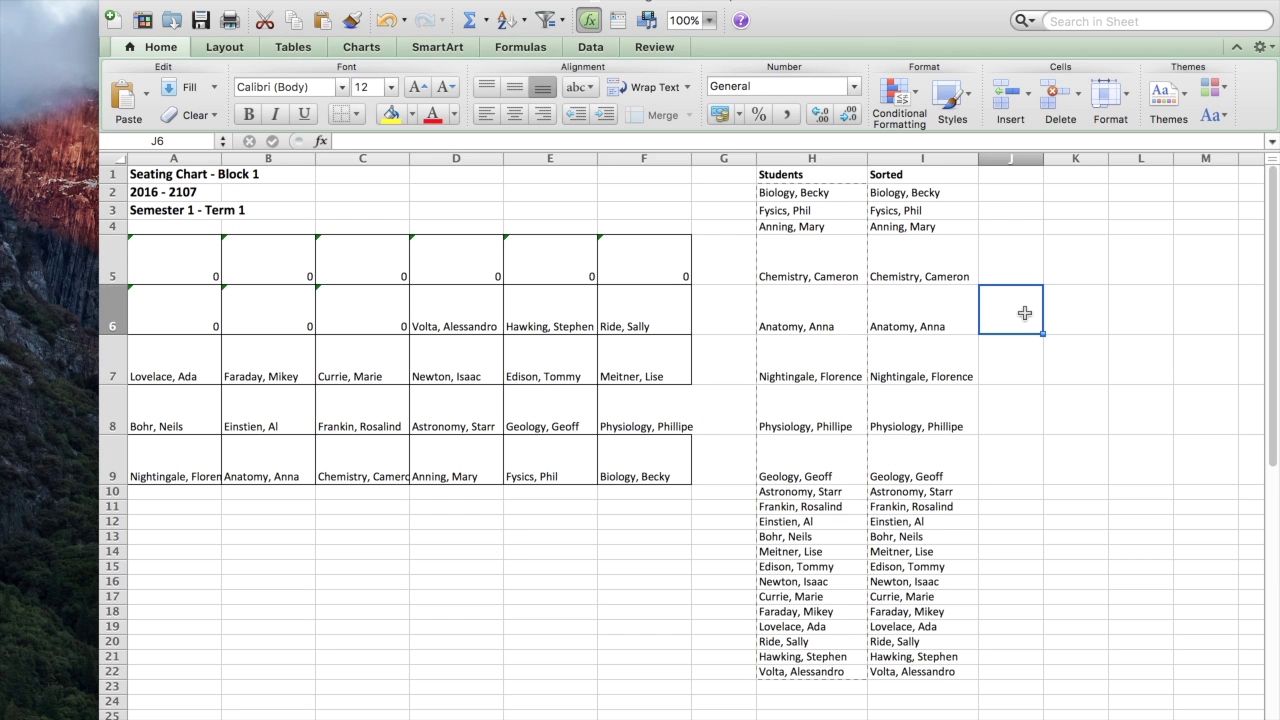
{"action": "left_click_drag", "start_coordinate": [929, 177], "coordinate": [948, 671]}
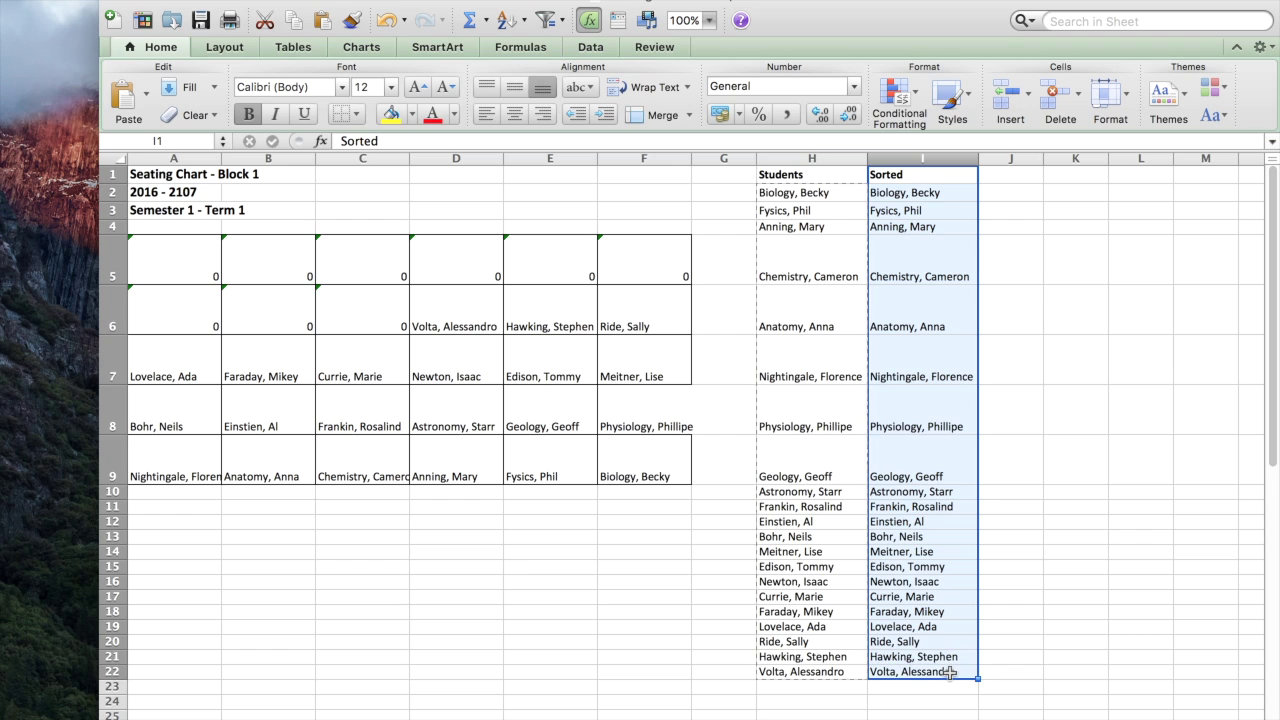
- Sort only the selected Sorted column I1:I22 A to Z with Custom Sort
{"action": "left_click", "coordinate": [592, 47]}
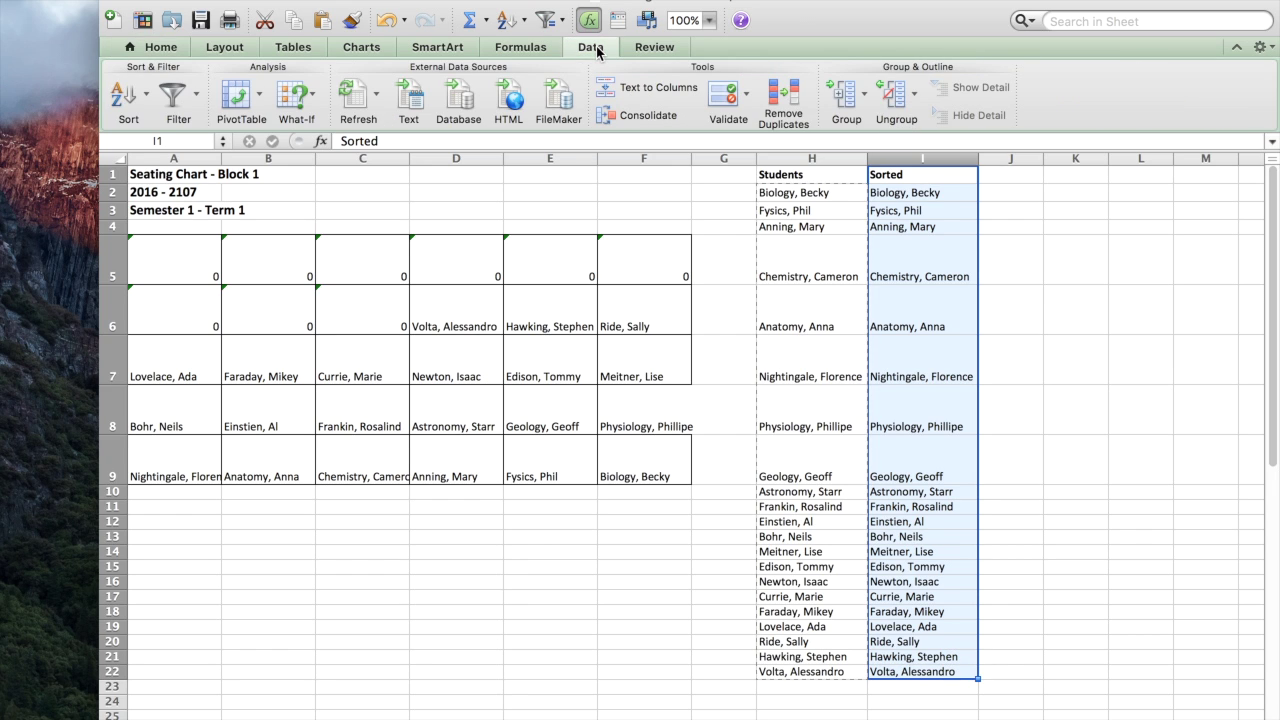
{"action": "left_click", "coordinate": [149, 98]}
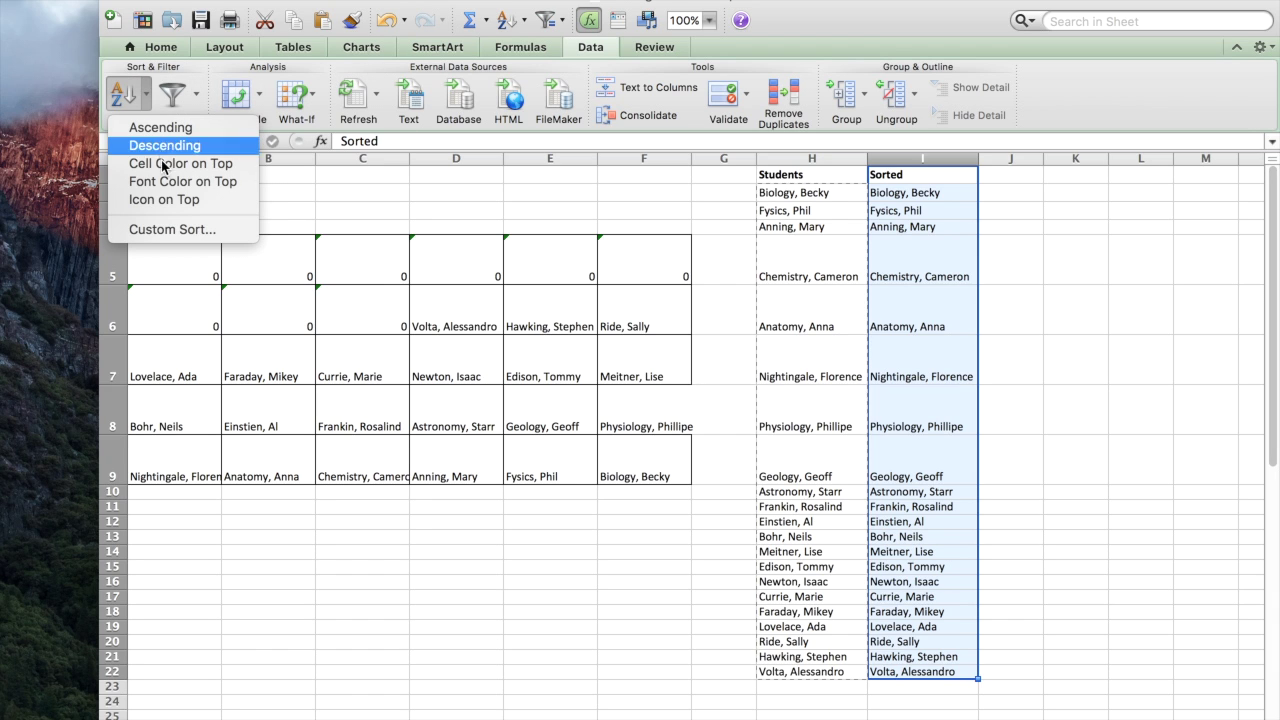
{"action": "left_click", "coordinate": [173, 229]}
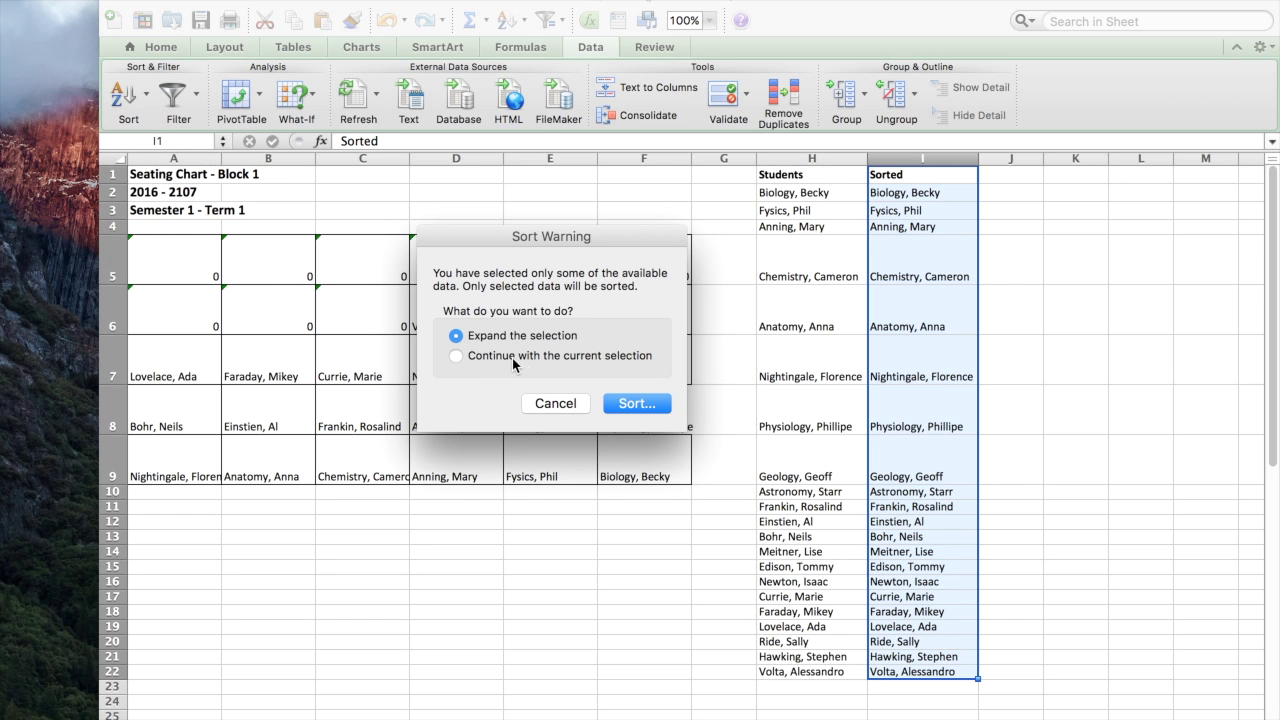
{"action": "left_click", "coordinate": [455, 356]}
{"action": "left_click", "coordinate": [636, 403]}
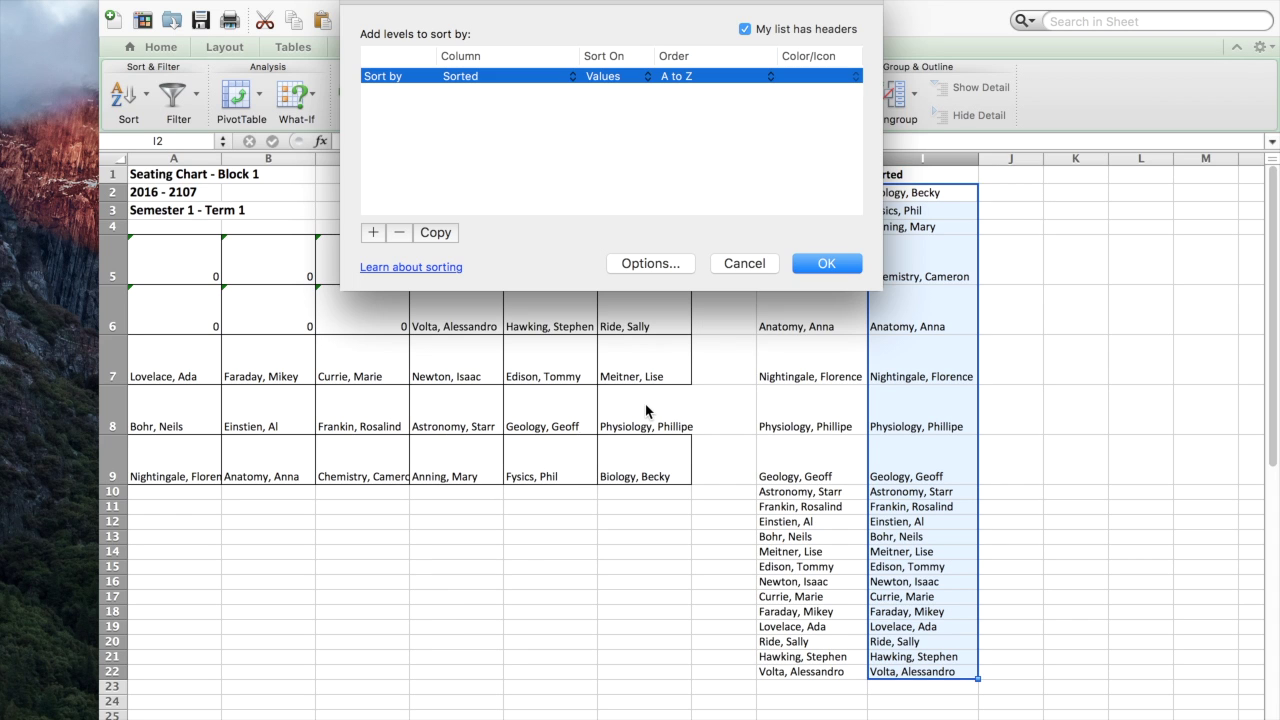
{"action": "left_click", "coordinate": [687, 79]}
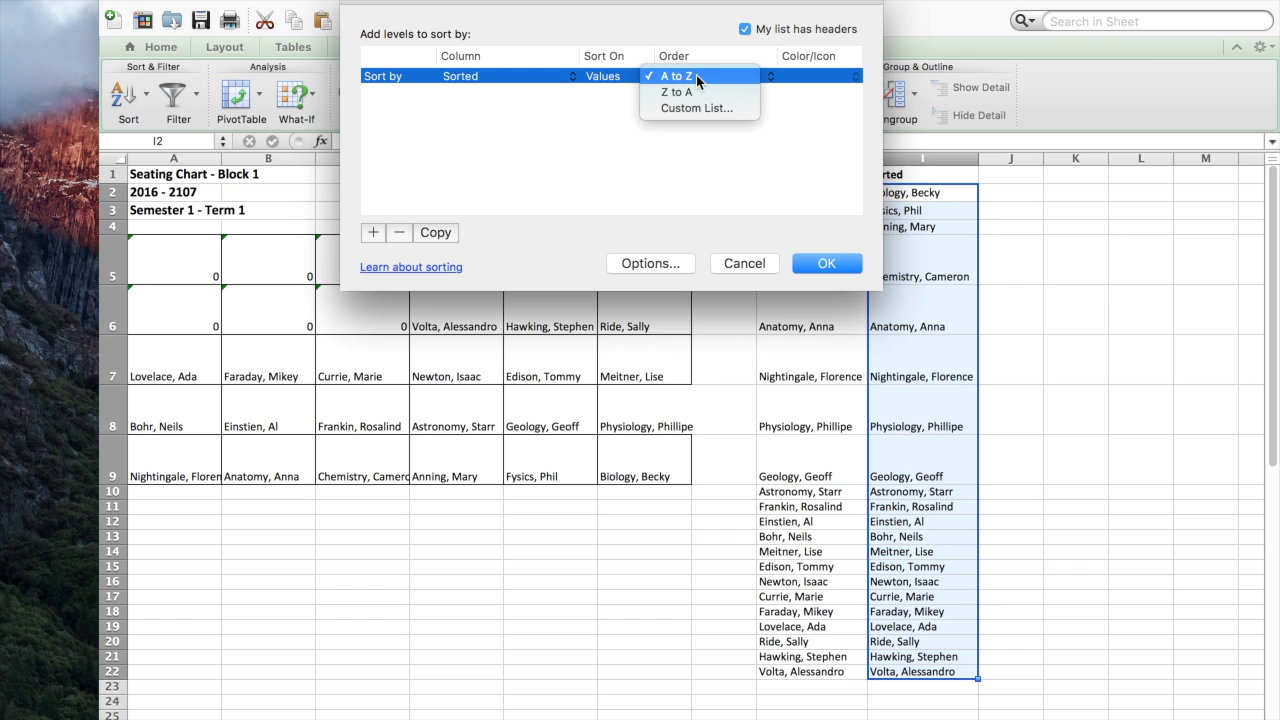
{"action": "left_click", "coordinate": [696, 75]}
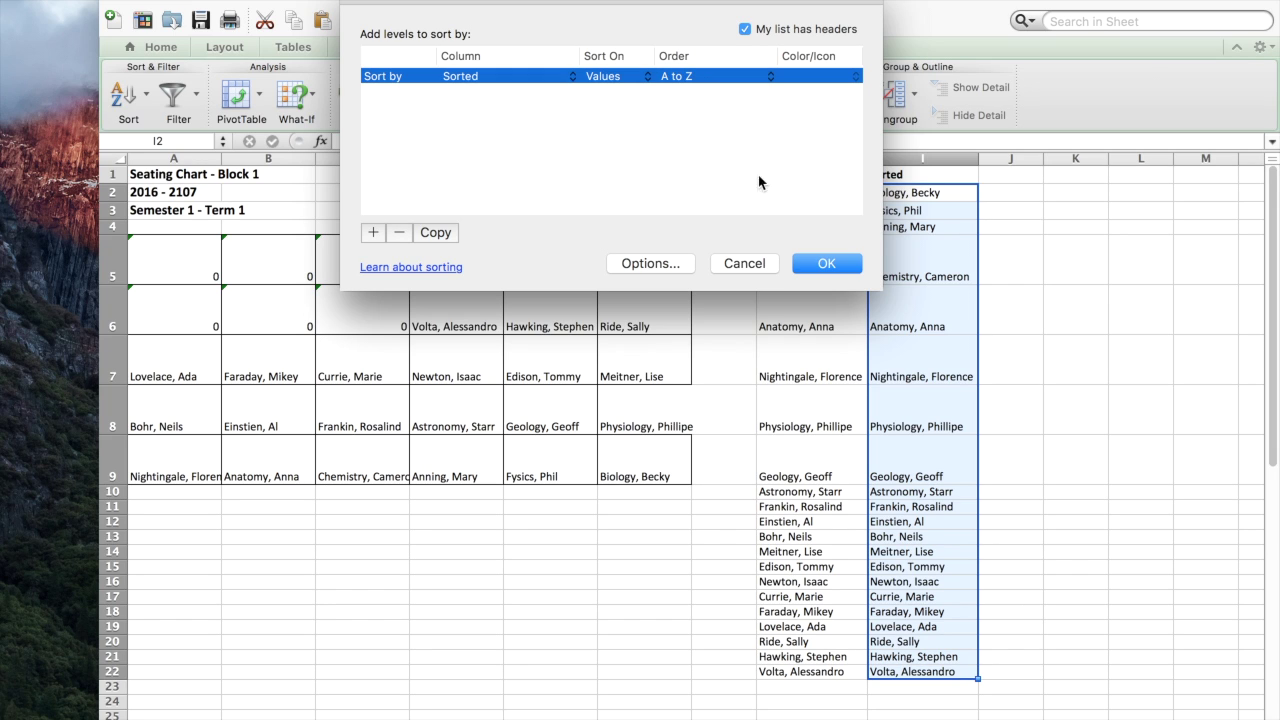
{"action": "left_click", "coordinate": [827, 263]}
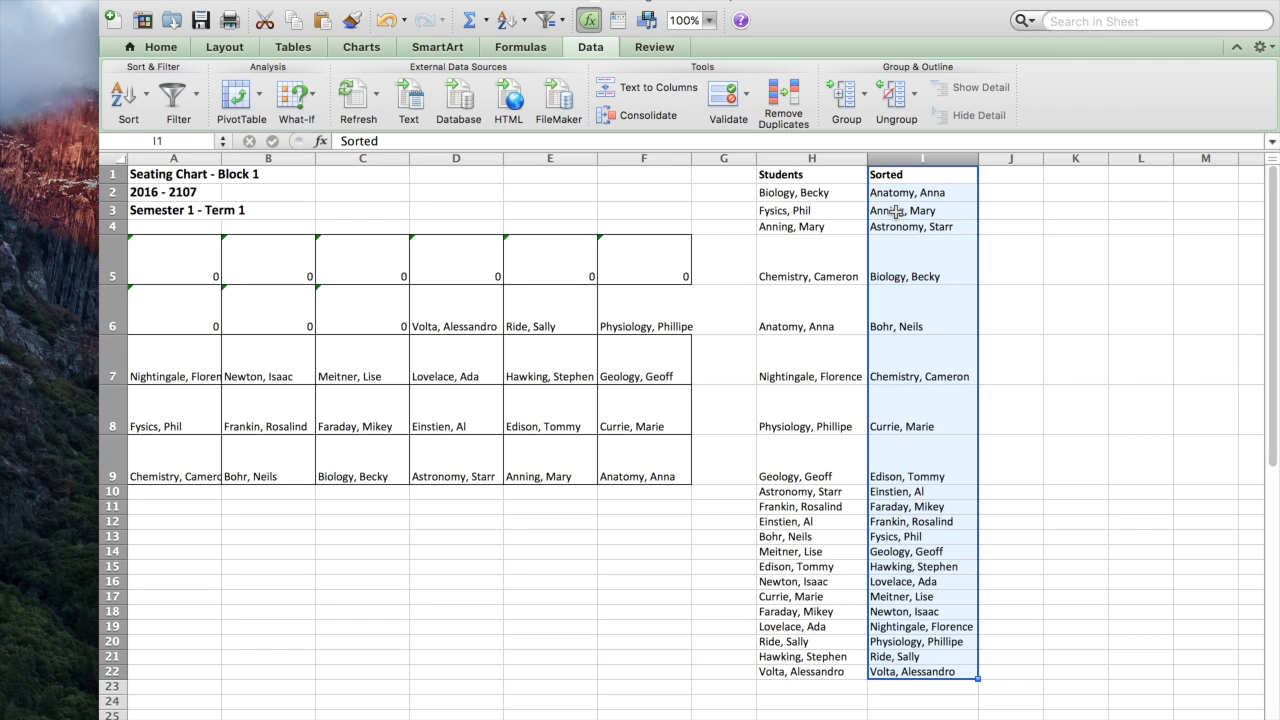
- Deselect the sorted column and stop recording the SeatABC macro
{"action": "left_click", "coordinate": [895, 702]}
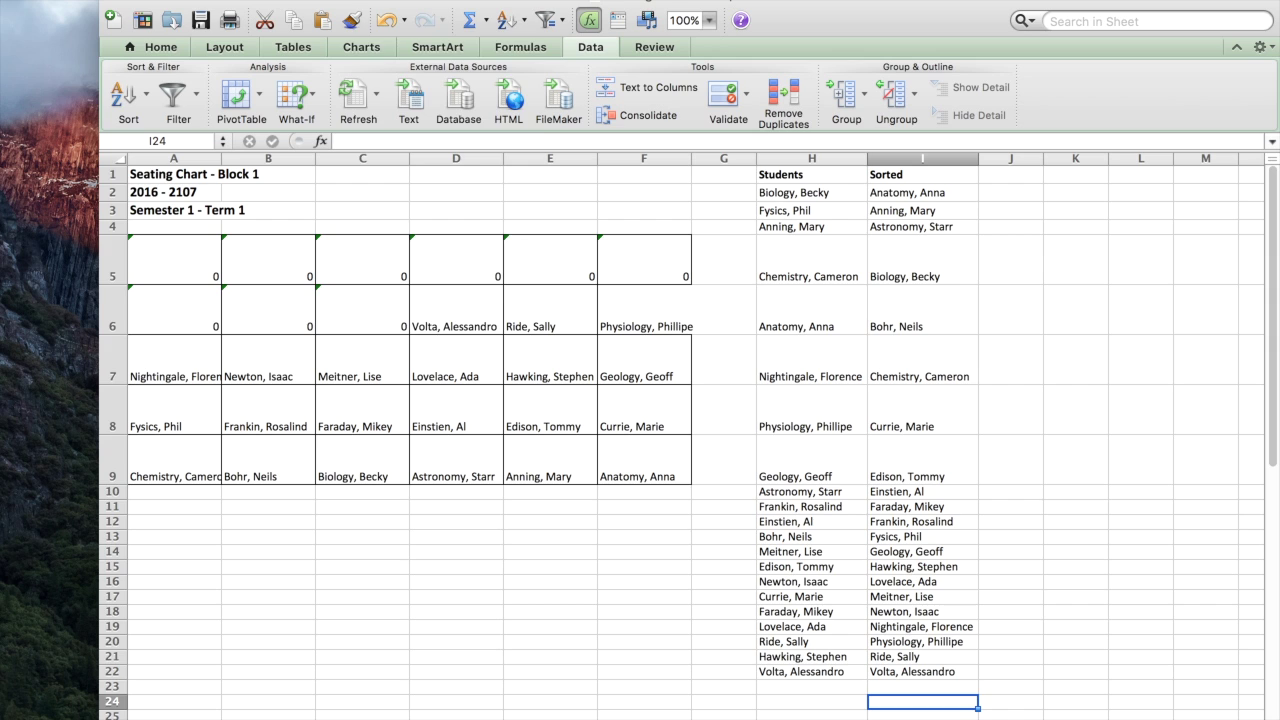
{"action": "left_click", "coordinate": [378, 0]}
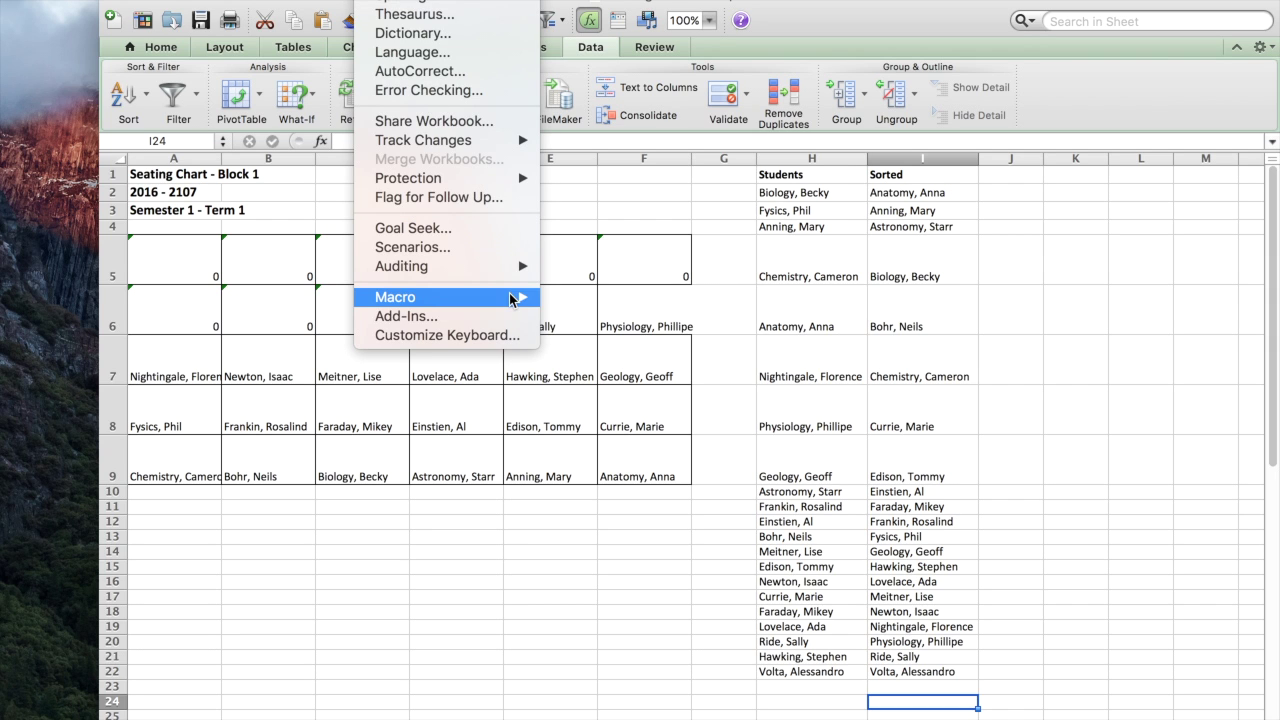
{"action": "mouse_move", "coordinate": [500, 297]}
{"action": "left_click", "coordinate": [588, 318]}
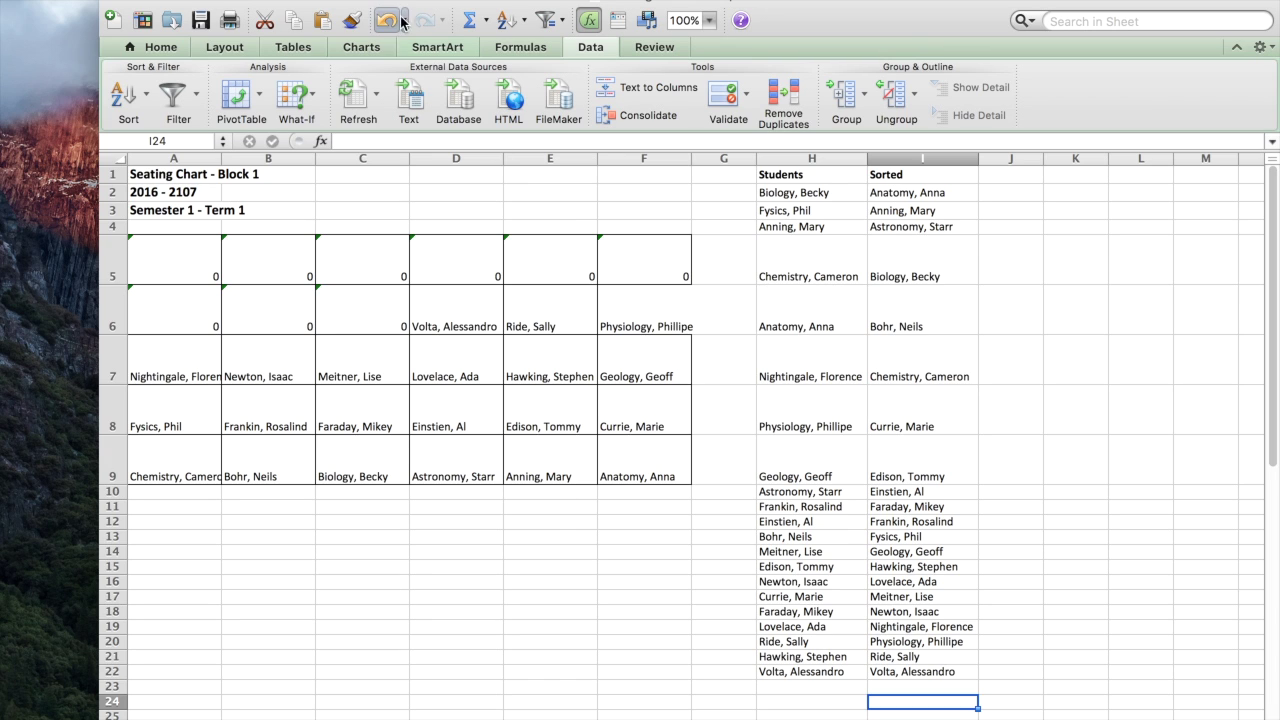
- Draw a rounded rectangle shape and place it under the seat grid in column A
{"action": "left_click", "coordinate": [258, 0]}
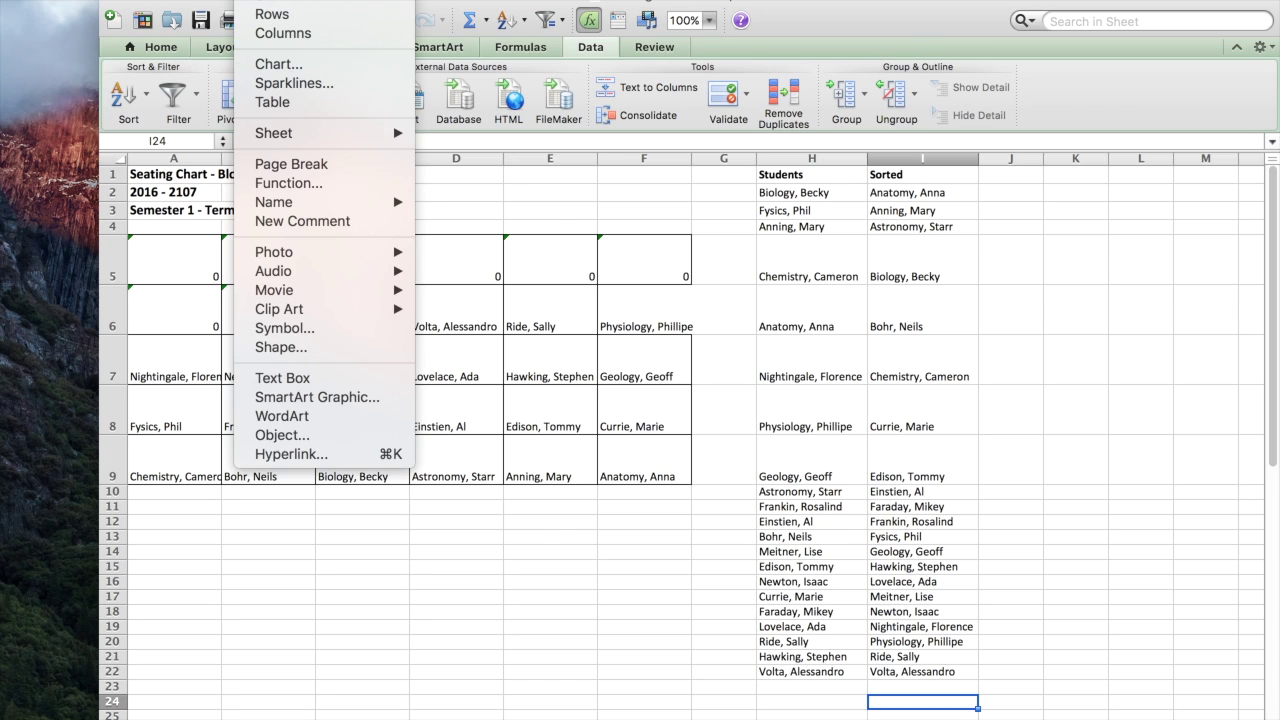
{"action": "left_click", "coordinate": [296, 349]}
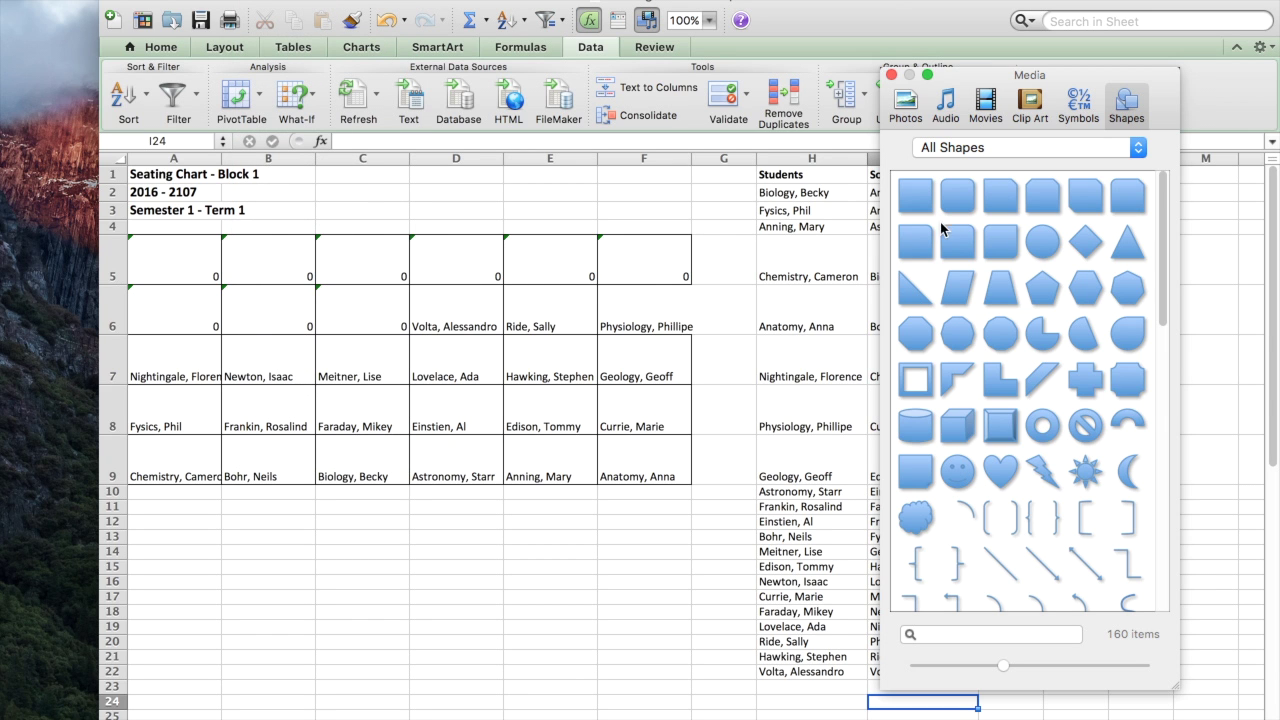
{"action": "left_click", "coordinate": [891, 75]}
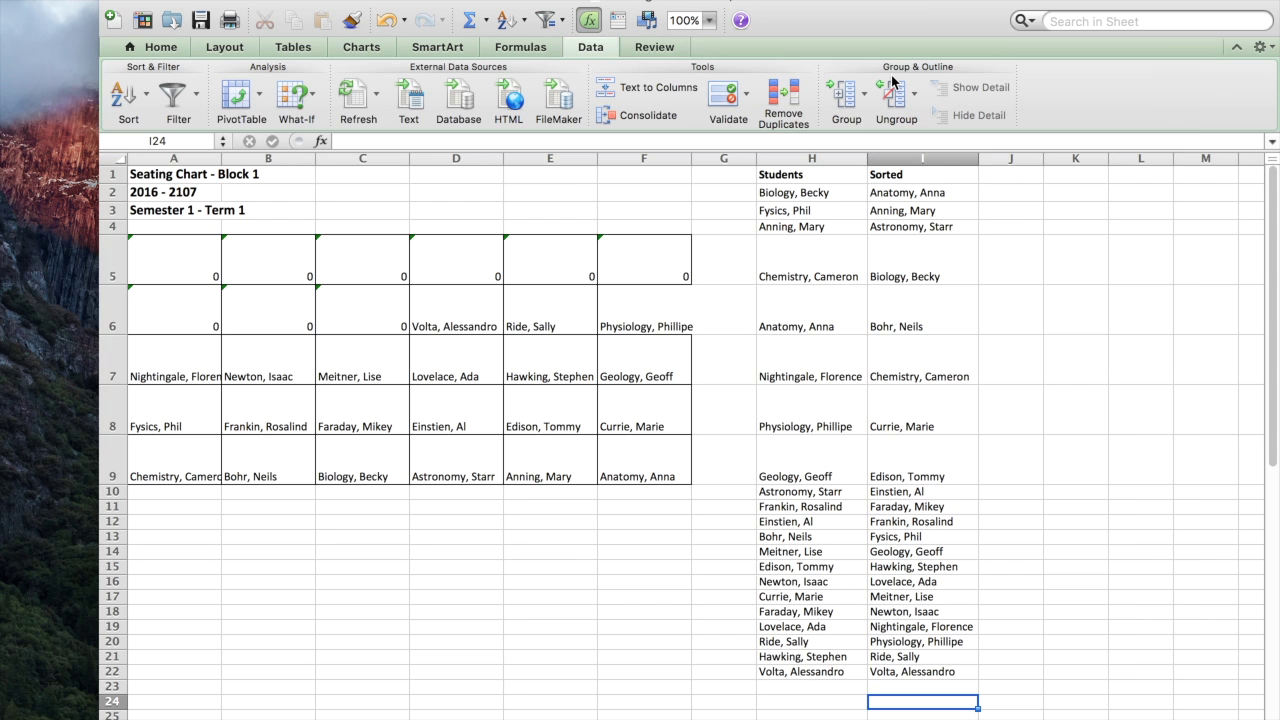
{"action": "left_click", "coordinate": [187, 521]}
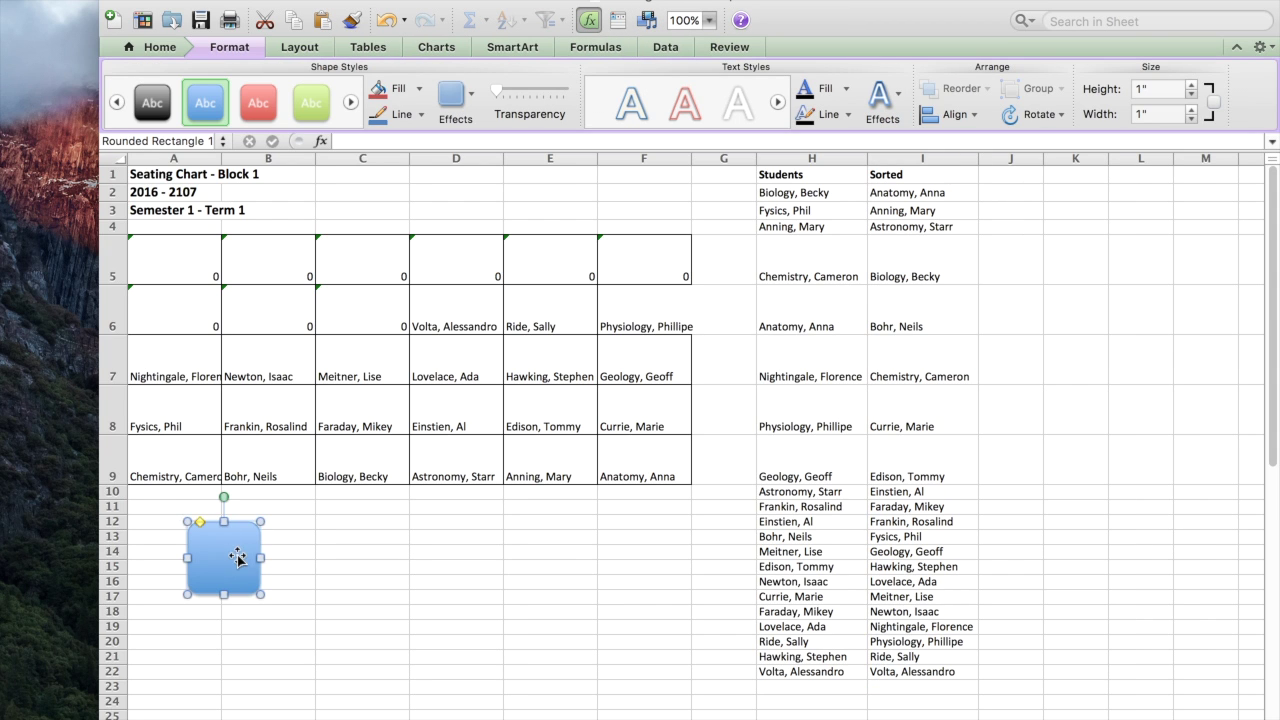
{"action": "left_click_drag", "start_coordinate": [232, 551], "coordinate": [181, 544]}
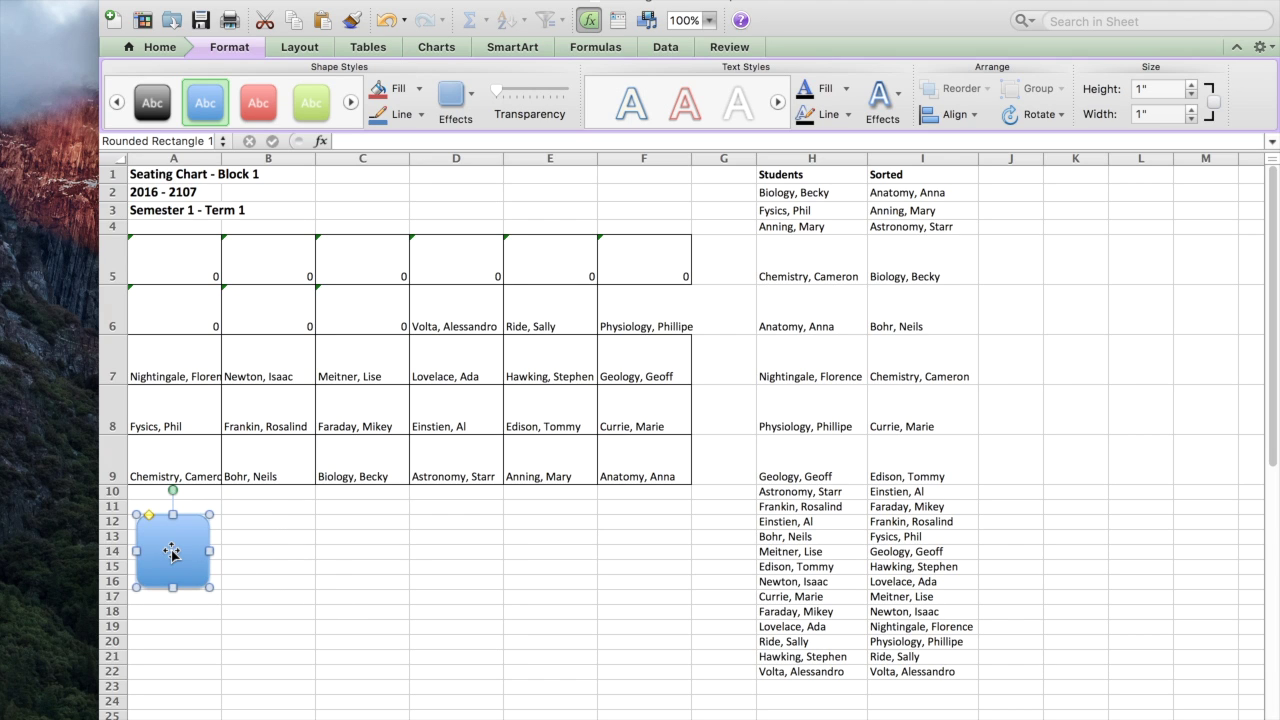
- Label the shape ABC at font size 14, centred vertically and horizontally
{"action": "right_click", "coordinate": [172, 551]}
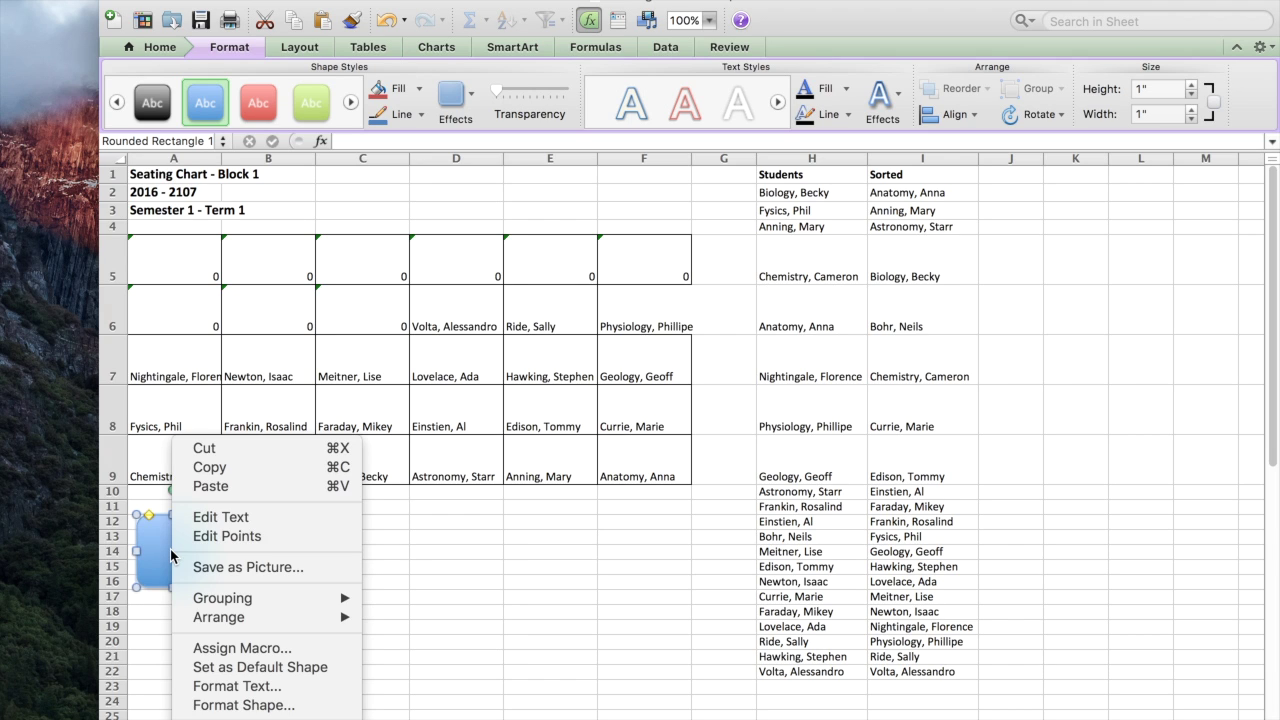
{"action": "left_click", "coordinate": [221, 518]}
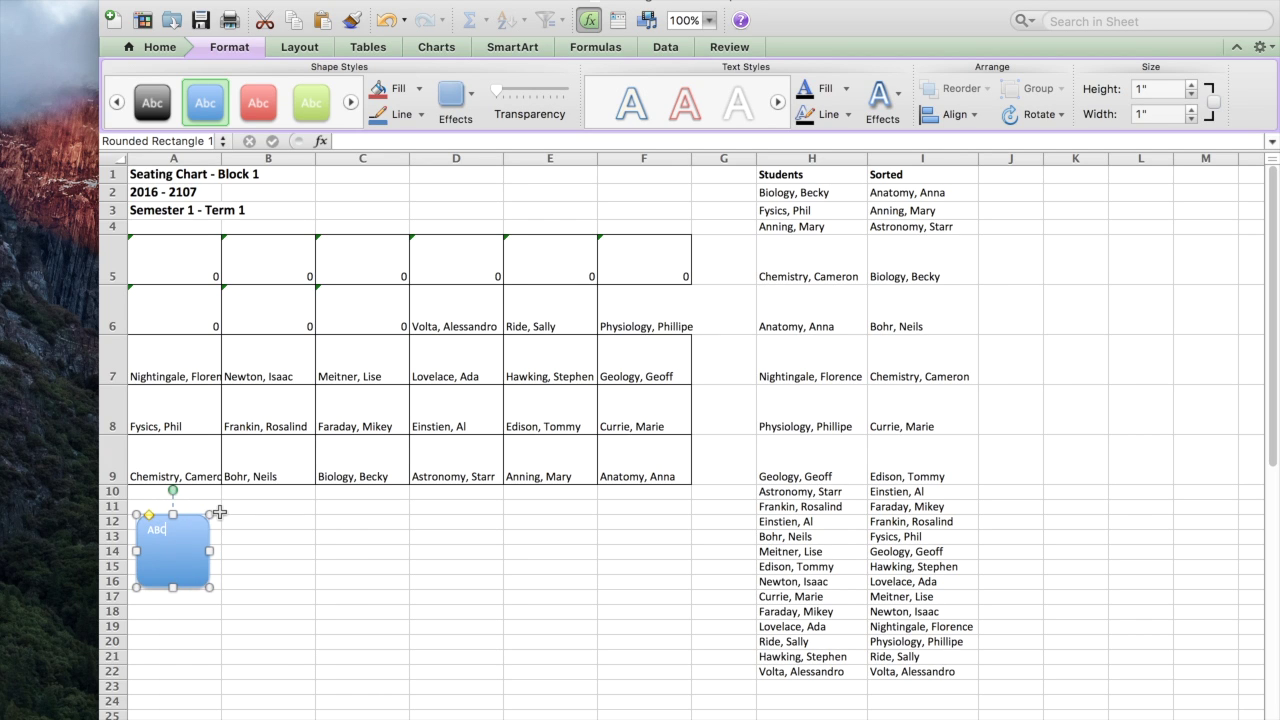
{"action": "key", "text": "super+a"}
{"action": "left_click", "coordinate": [158, 51]}
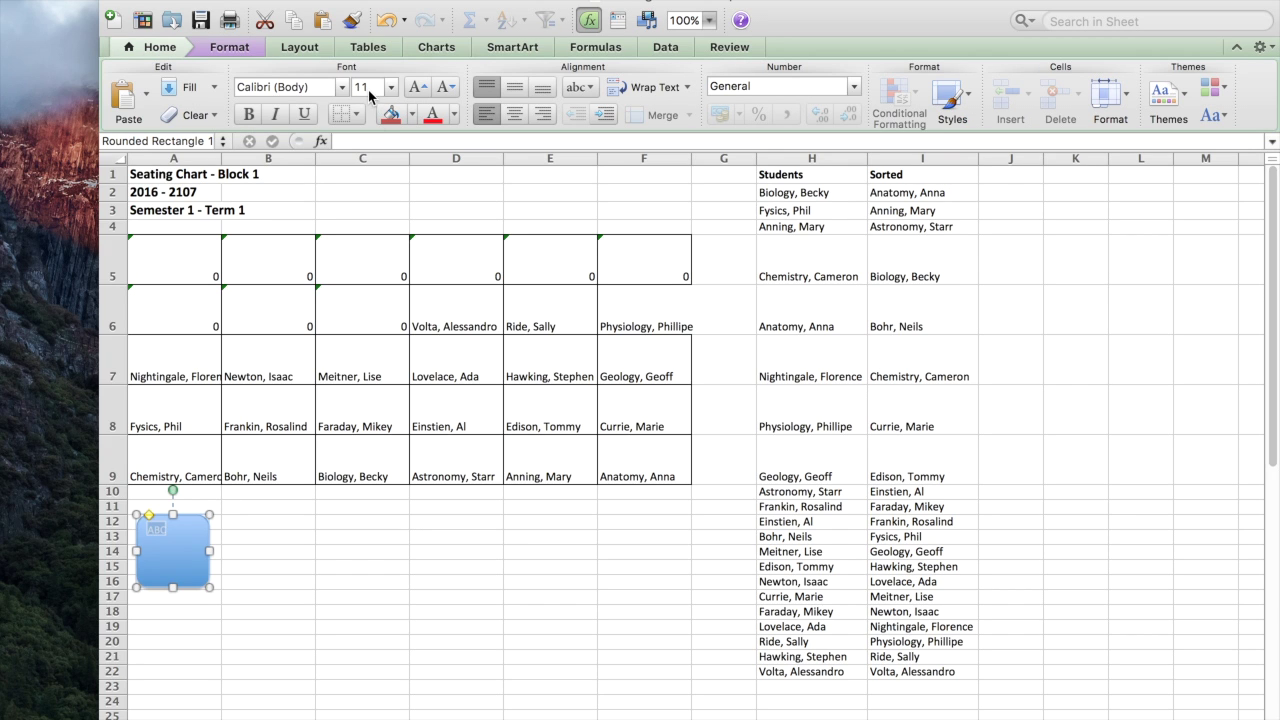
{"action": "left_click", "coordinate": [368, 94]}
{"action": "type", "text": "14"}
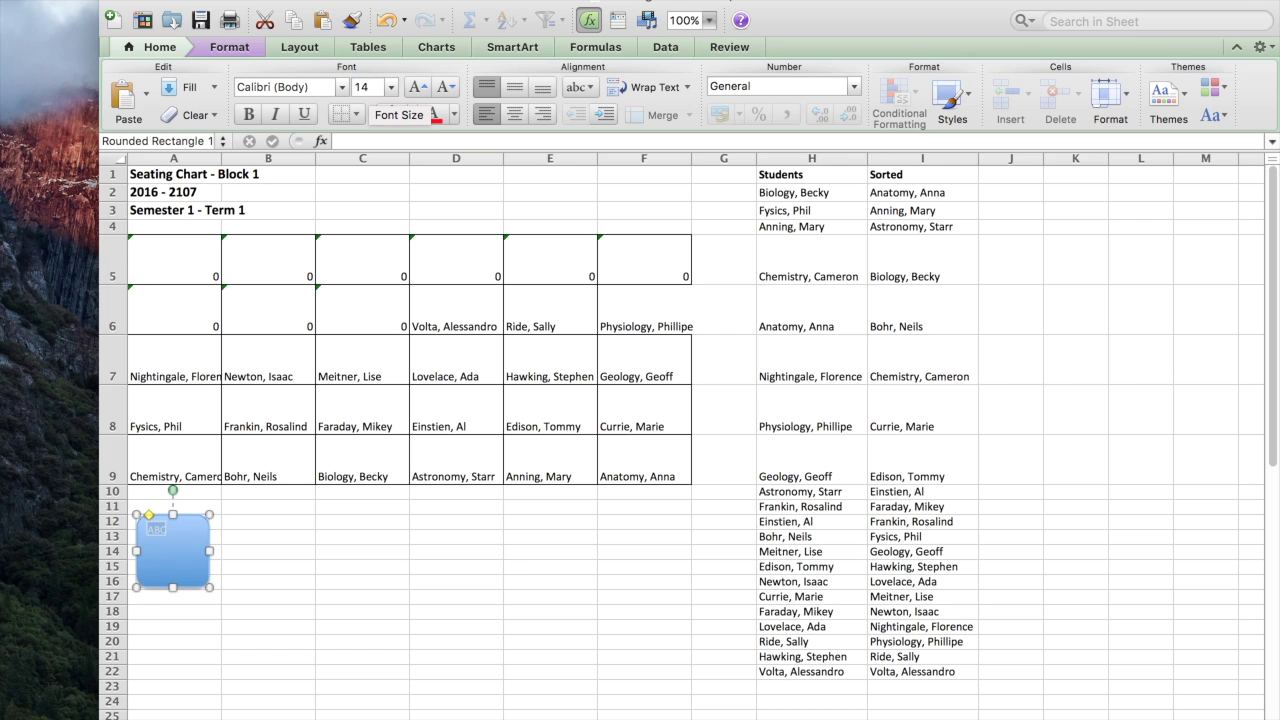
{"action": "key", "text": "Return"}
{"action": "left_click", "coordinate": [516, 89]}
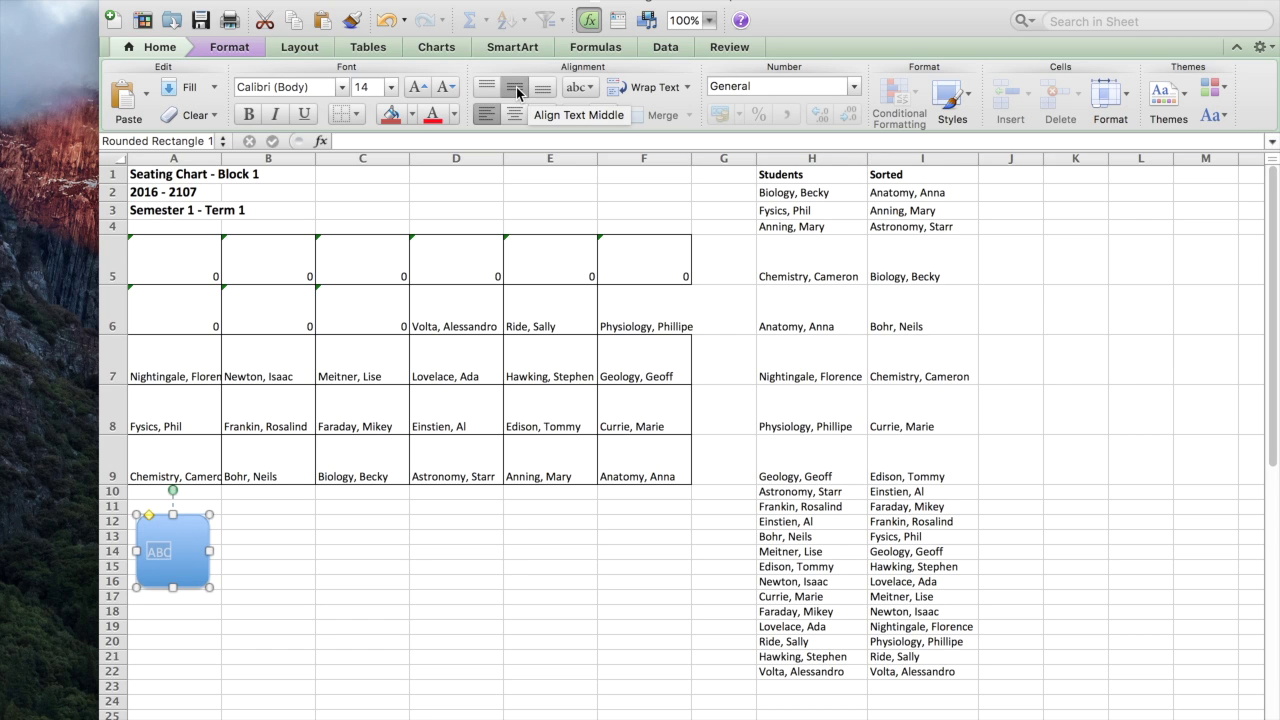
{"action": "left_click", "coordinate": [513, 115]}
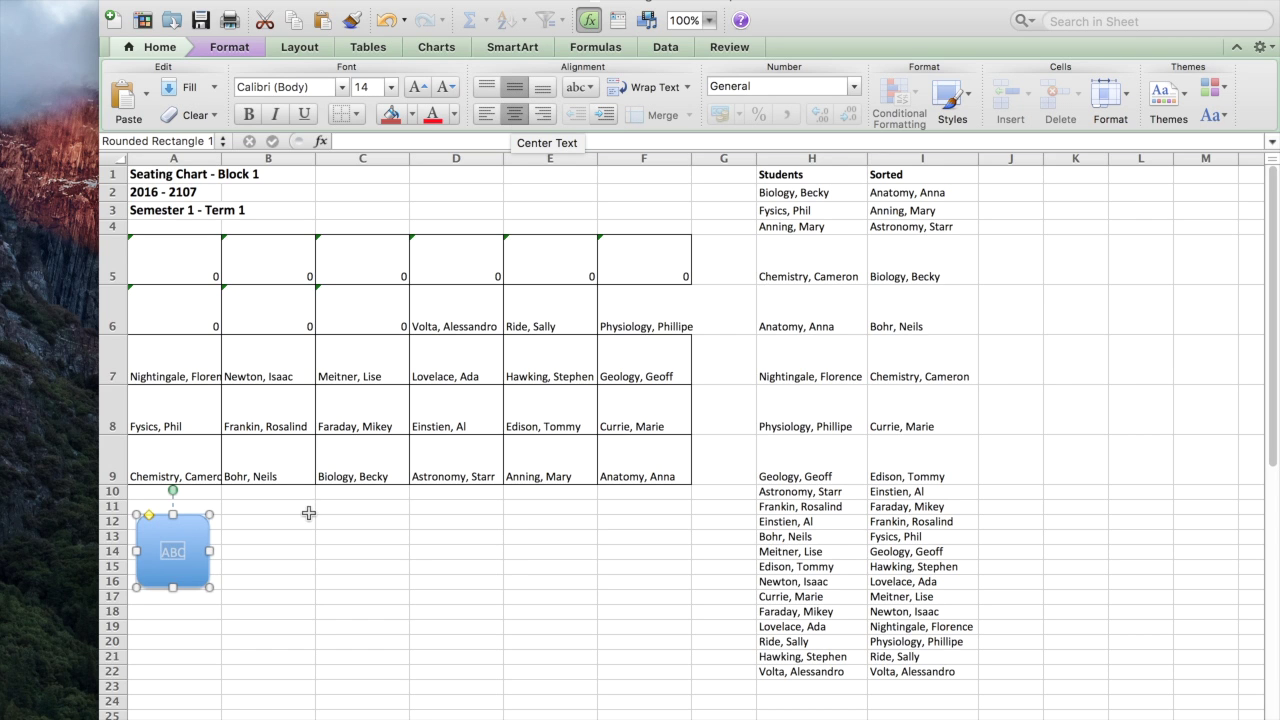
{"action": "left_click", "coordinate": [200, 626]}
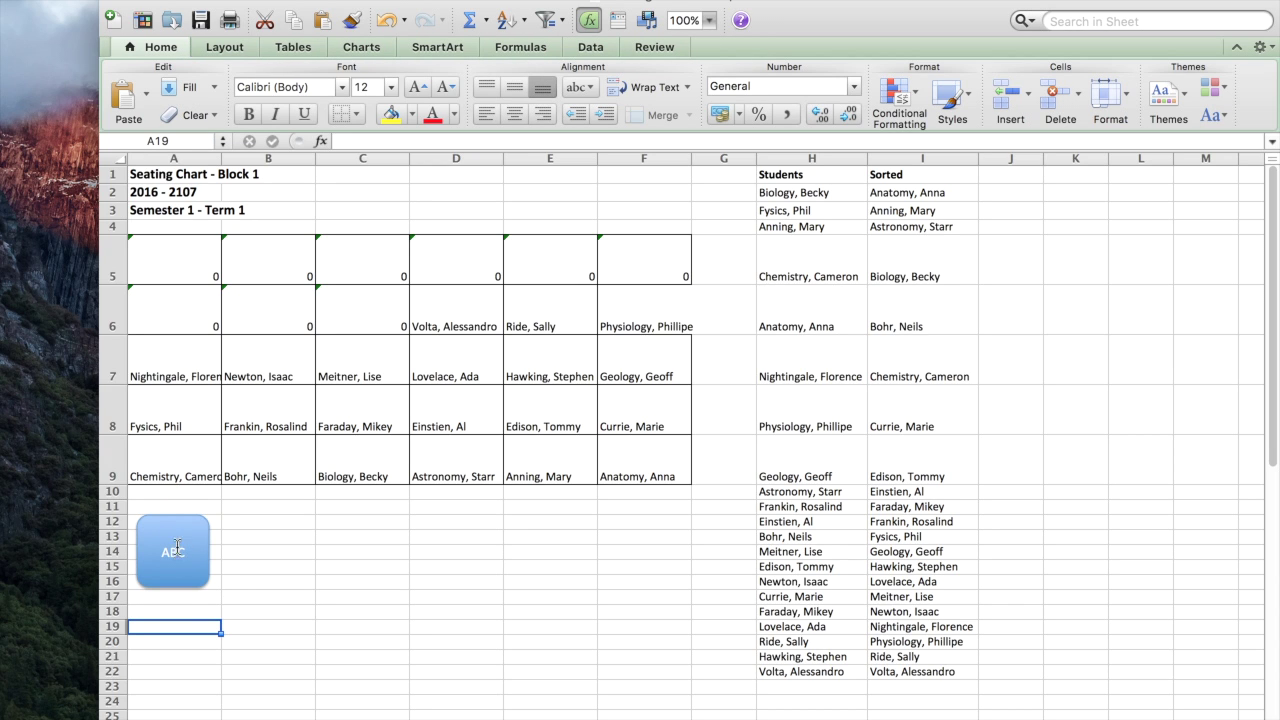
- Assign the SeatABC macro to the ABC shape and run it from the button
{"action": "right_click", "coordinate": [177, 541]}
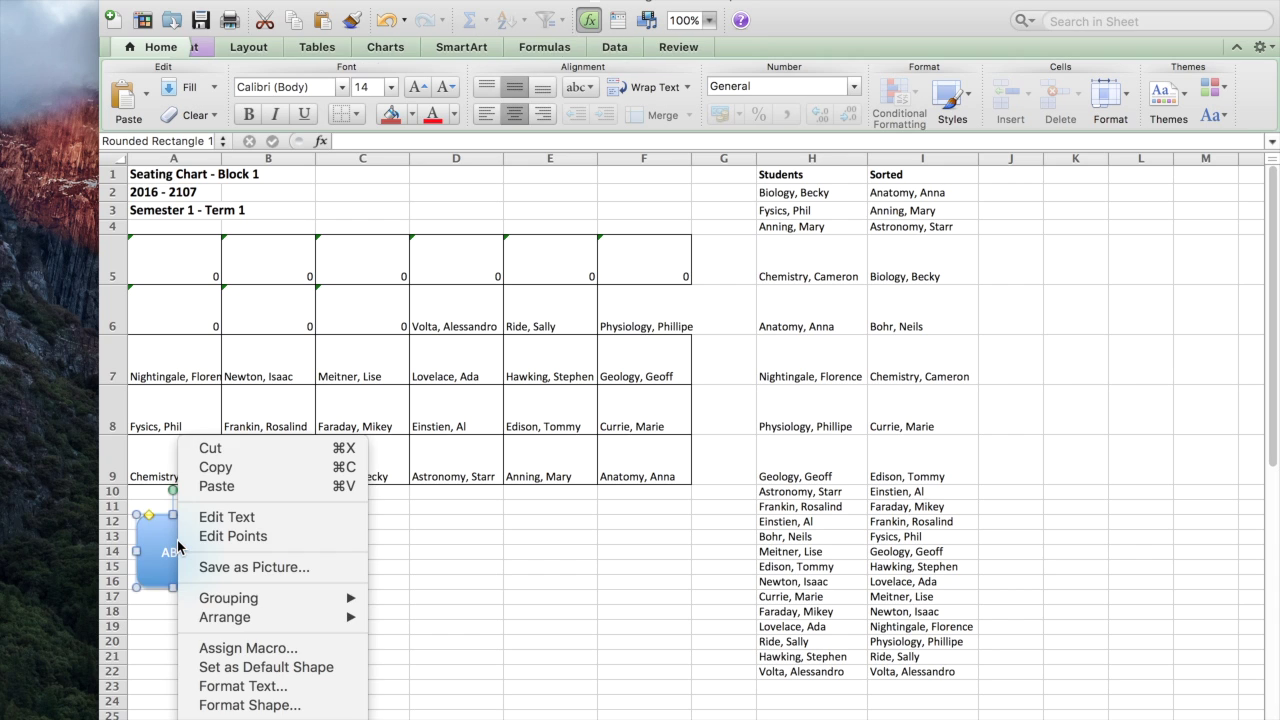
{"action": "left_click", "coordinate": [253, 649]}
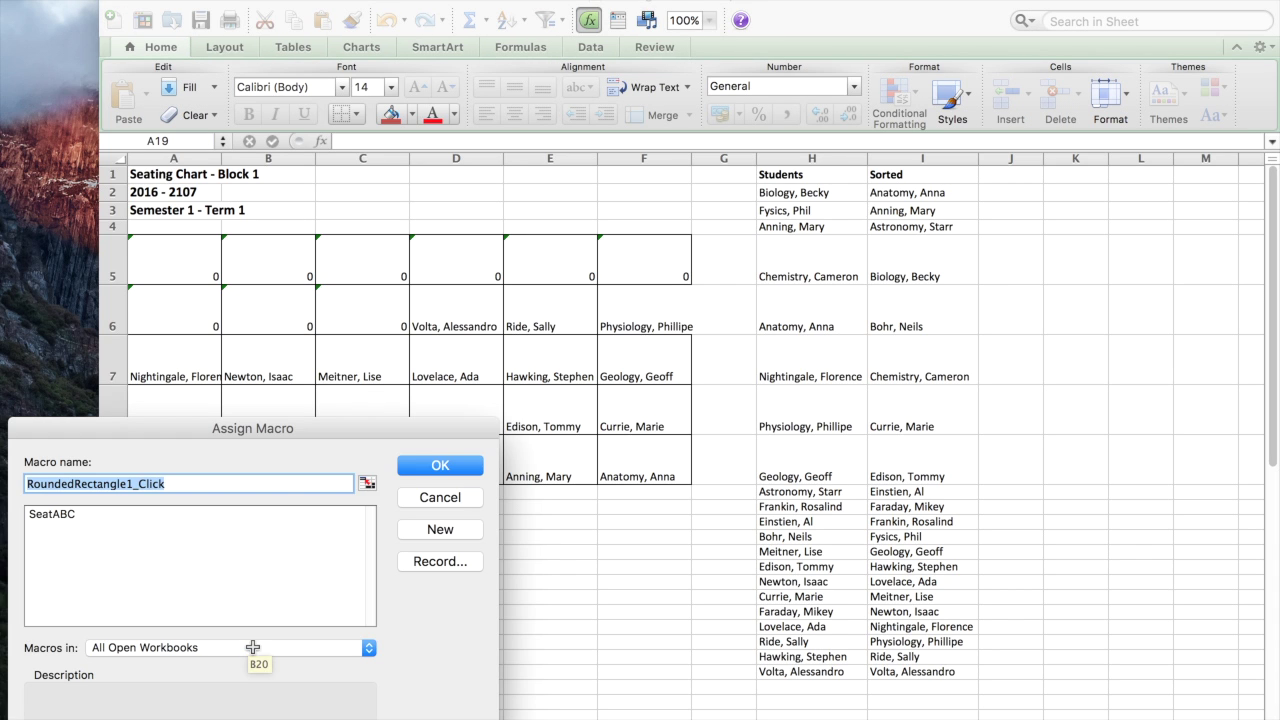
{"action": "left_click", "coordinate": [62, 516]}
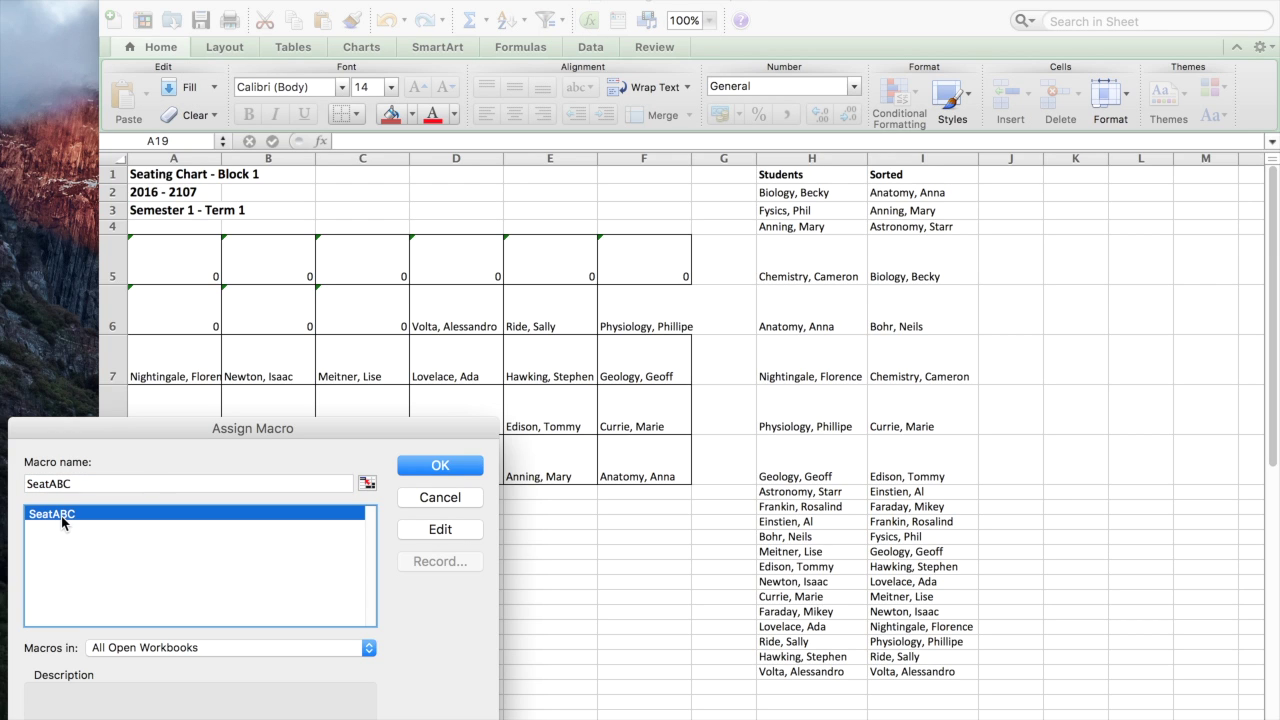
{"action": "left_click", "coordinate": [434, 467]}
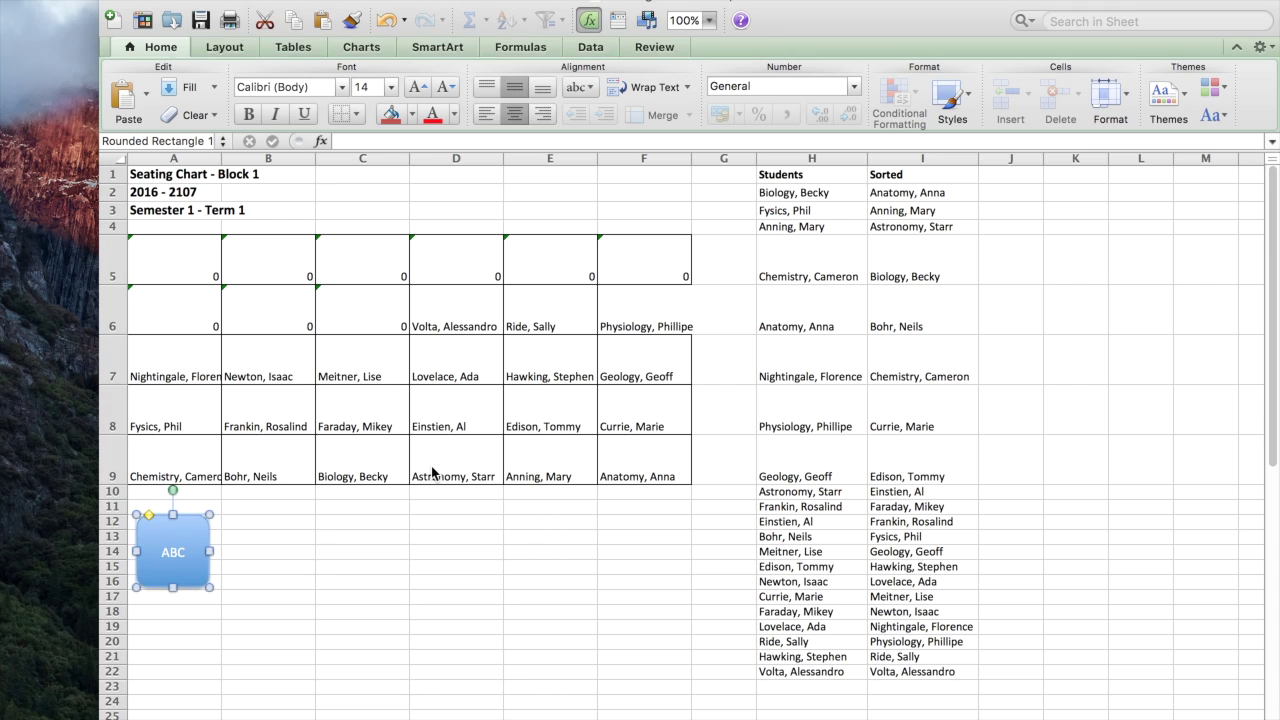
{"action": "left_click", "coordinate": [265, 615]}
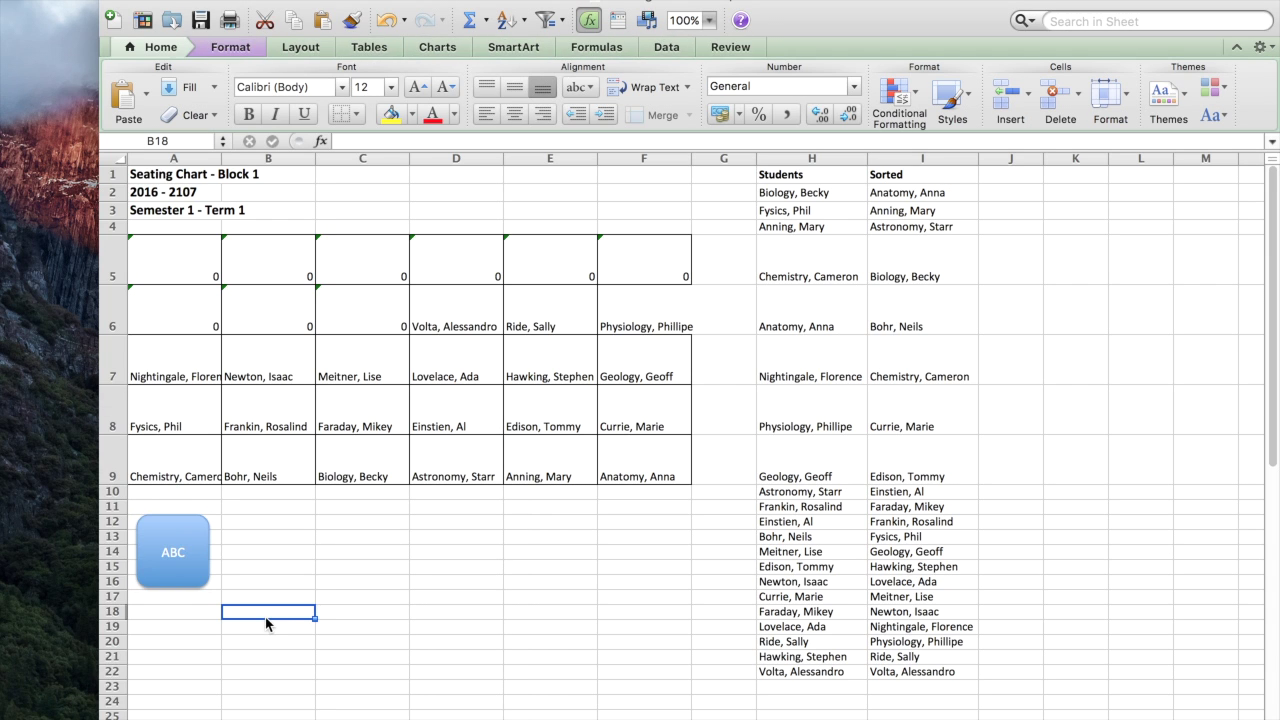
{"action": "left_click", "coordinate": [178, 551]}
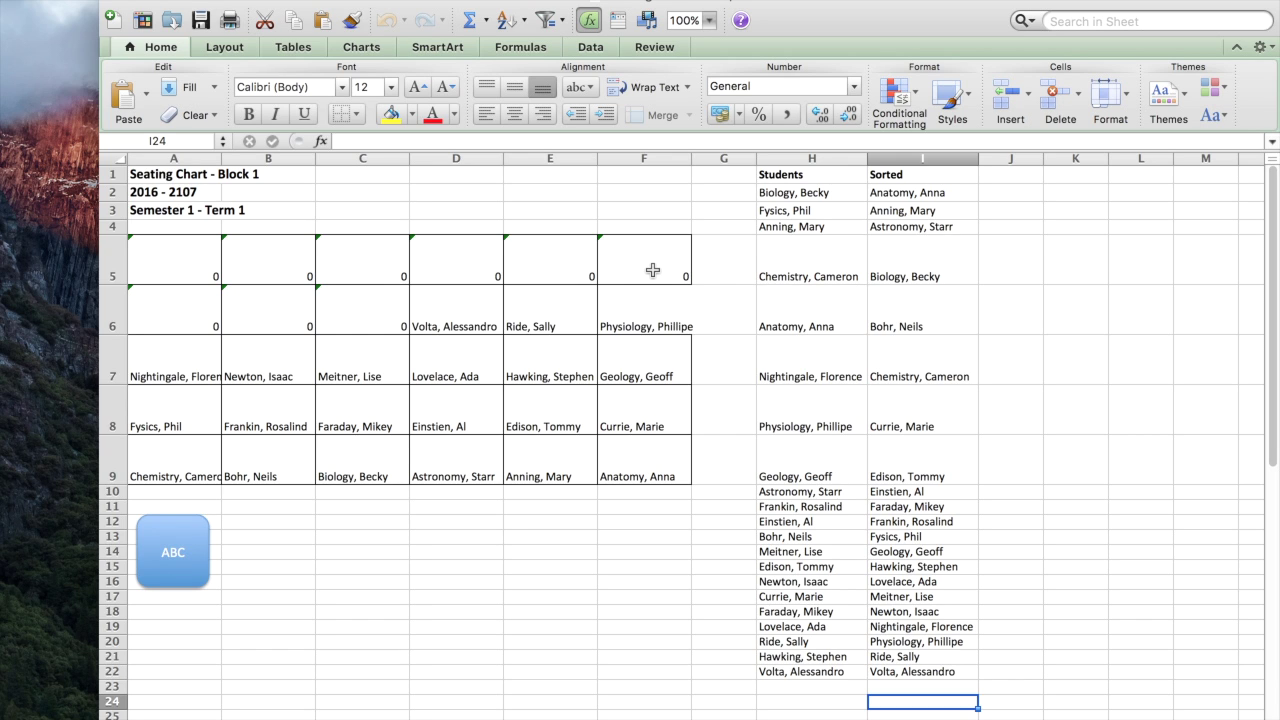
{"action": "left_click_drag", "start_coordinate": [652, 270], "coordinate": [196, 264]}
- Clear the zero contents from A5:F5 and A6:C6, then save the workbook
{"action": "right_click", "coordinate": [274, 263]}
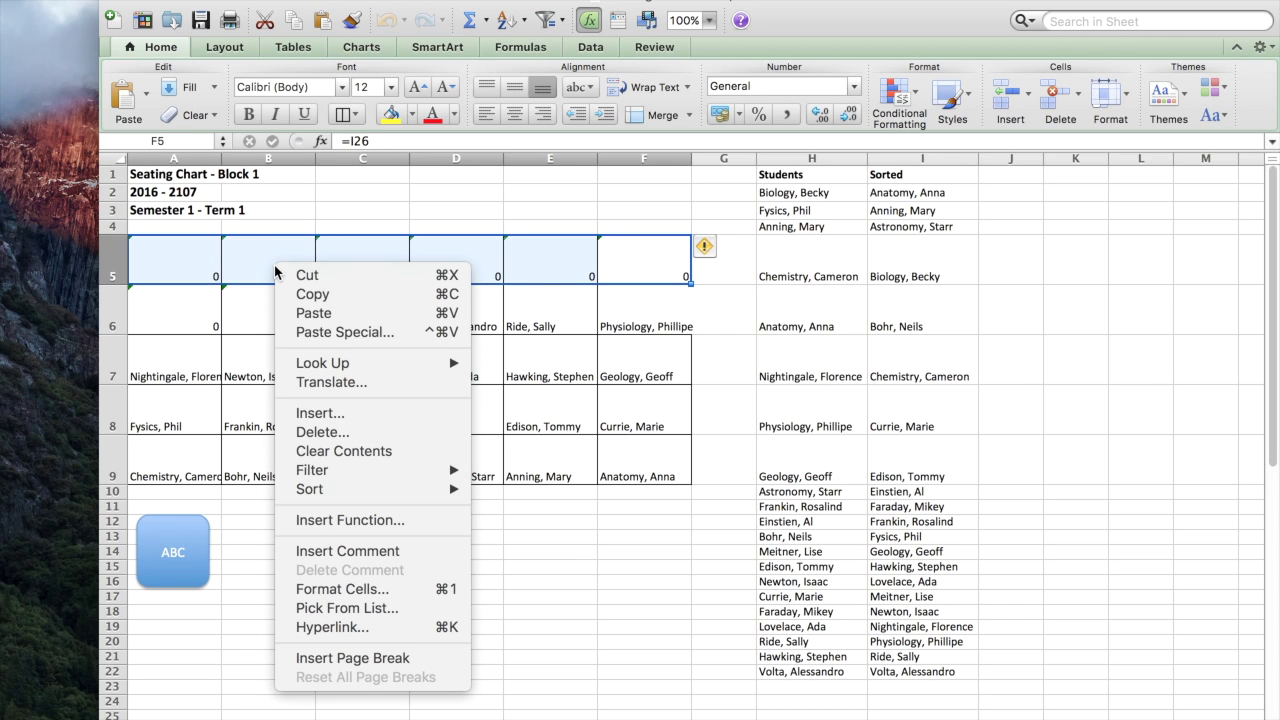
{"action": "left_click", "coordinate": [360, 452]}
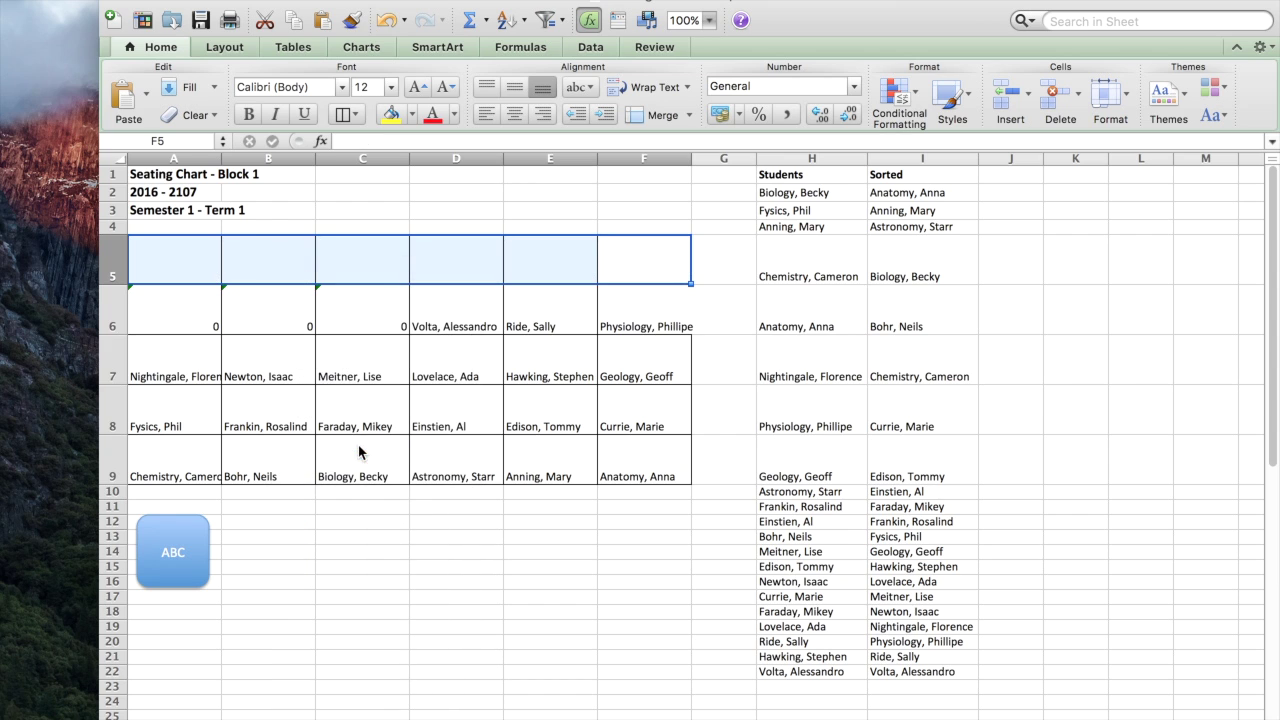
{"action": "left_click", "coordinate": [366, 323]}
{"action": "left_click_drag", "start_coordinate": [366, 323], "coordinate": [188, 316]}
{"action": "right_click", "coordinate": [189, 318]}
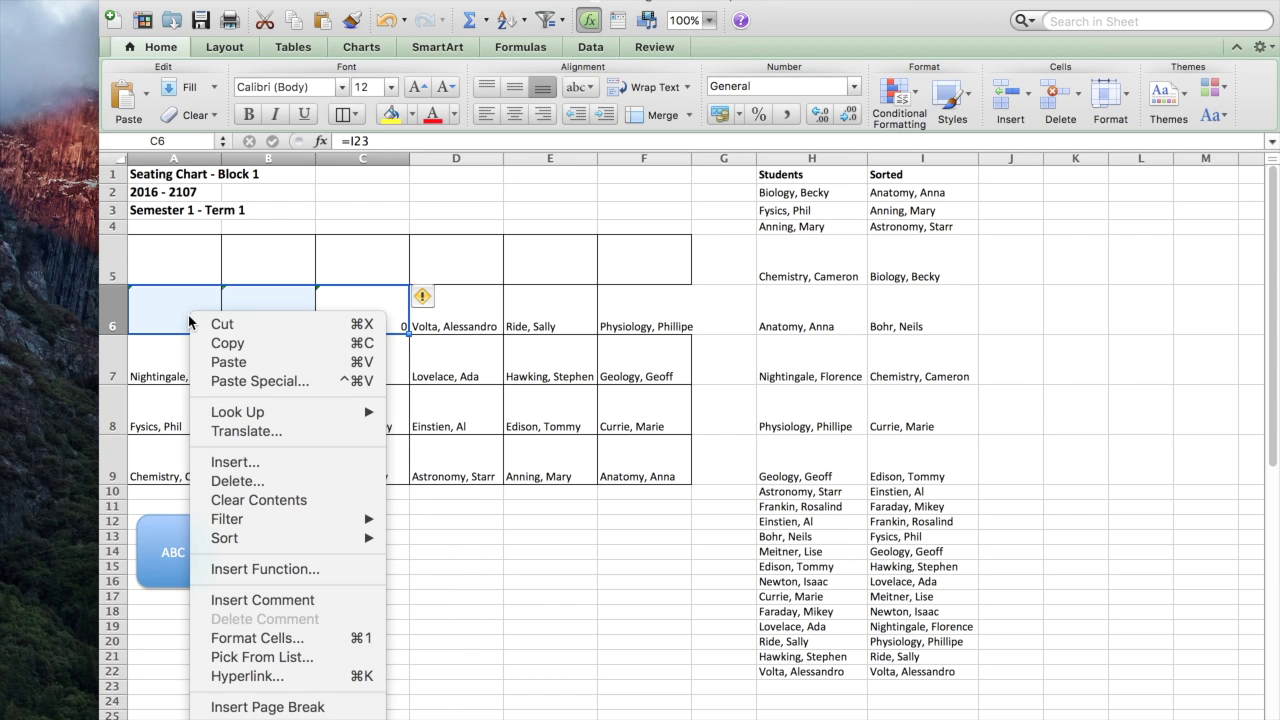
{"action": "left_click", "coordinate": [278, 505]}
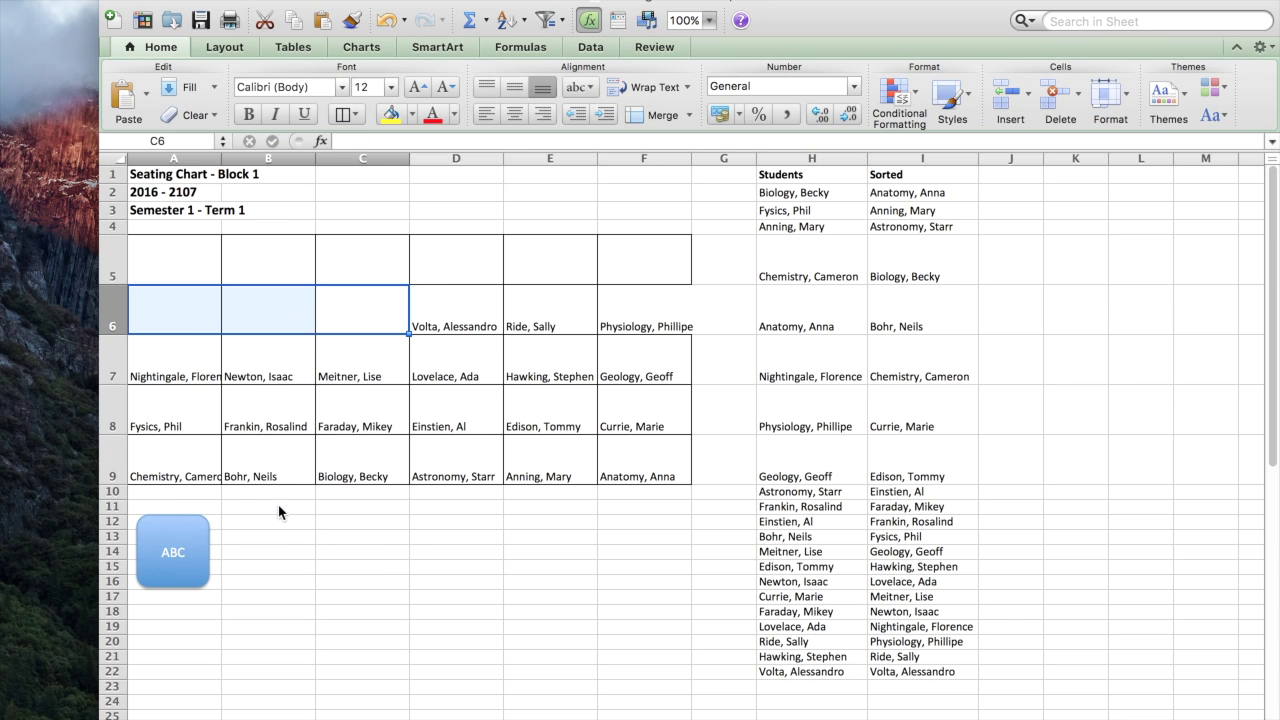
{"action": "left_click", "coordinate": [380, 553]}
{"action": "left_click", "coordinate": [201, 24]}
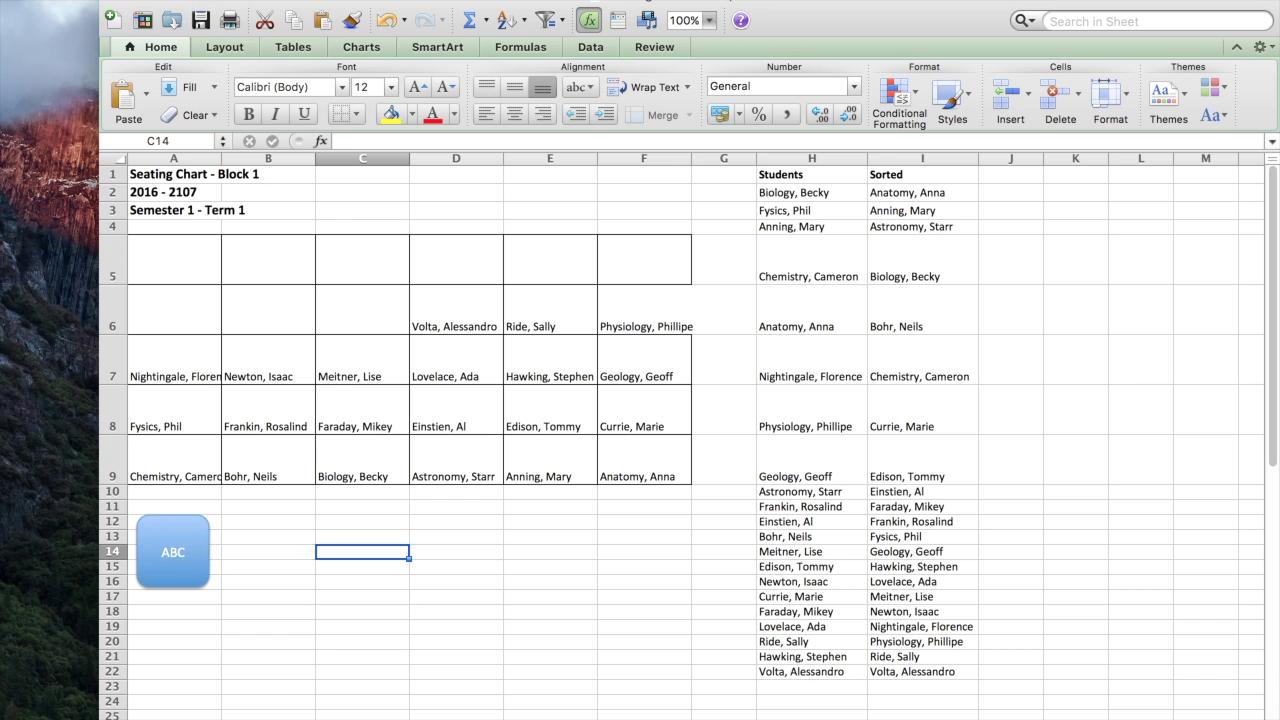
{"action": "left_click", "coordinate": [136, 0]}
- Save As 'Seating Chart - Block 1' on the Desktop as a macro-enabled .xlsm workbook
{"action": "left_click", "coordinate": [166, 138]}
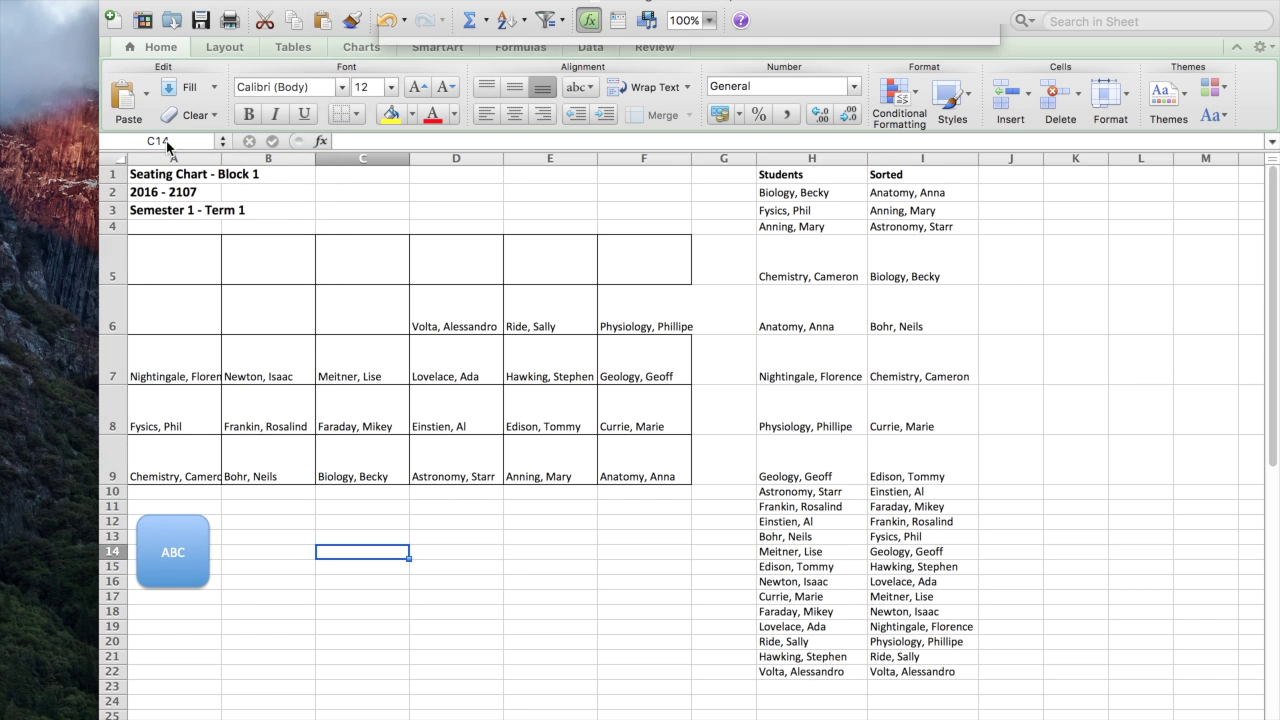
{"action": "left_click", "coordinate": [749, 67]}
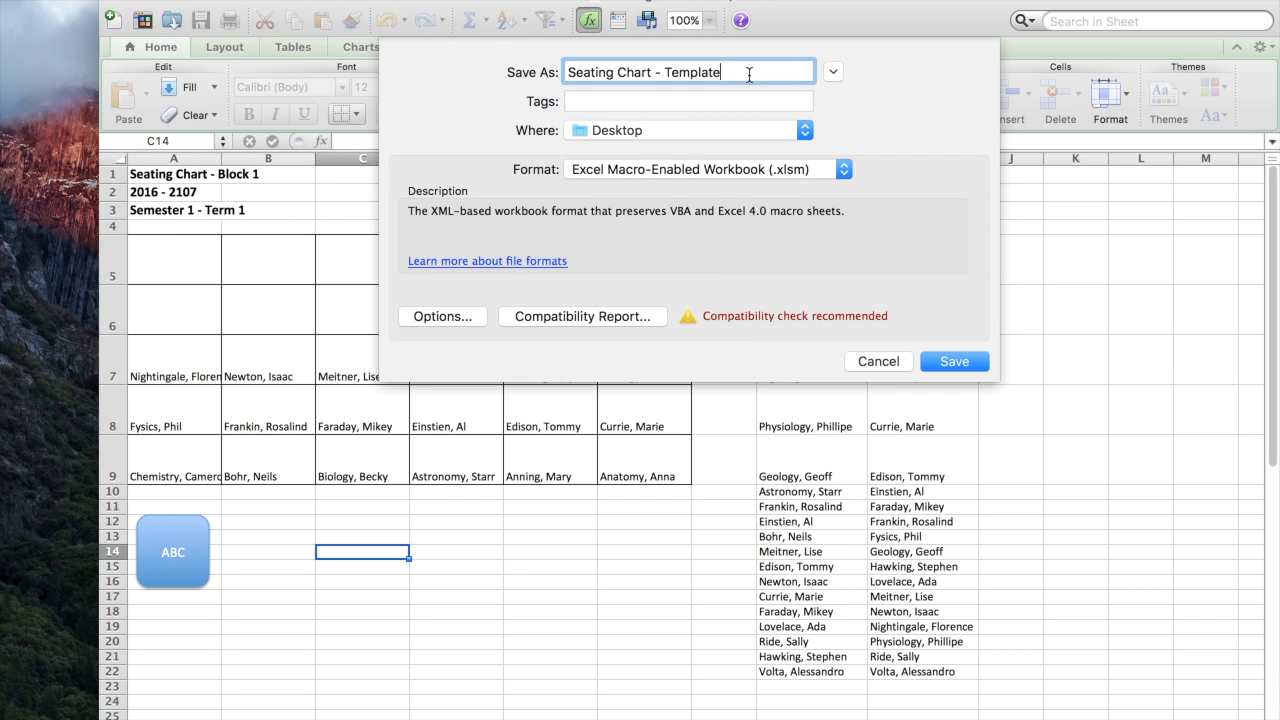
{"action": "key", "text": "BackSpace"}
{"action": "key", "text": "BackSpace"}
{"action": "key", "text": "BackSpace"}
{"action": "key", "text": "BackSpace"}
{"action": "key", "text": "BackSpace"}
{"action": "key", "text": "BackSpace"}
{"action": "key", "text": "BackSpace"}
{"action": "key", "text": "BackSpace"}
{"action": "type", "text": "Block 1"}
{"action": "left_click", "coordinate": [971, 366]}
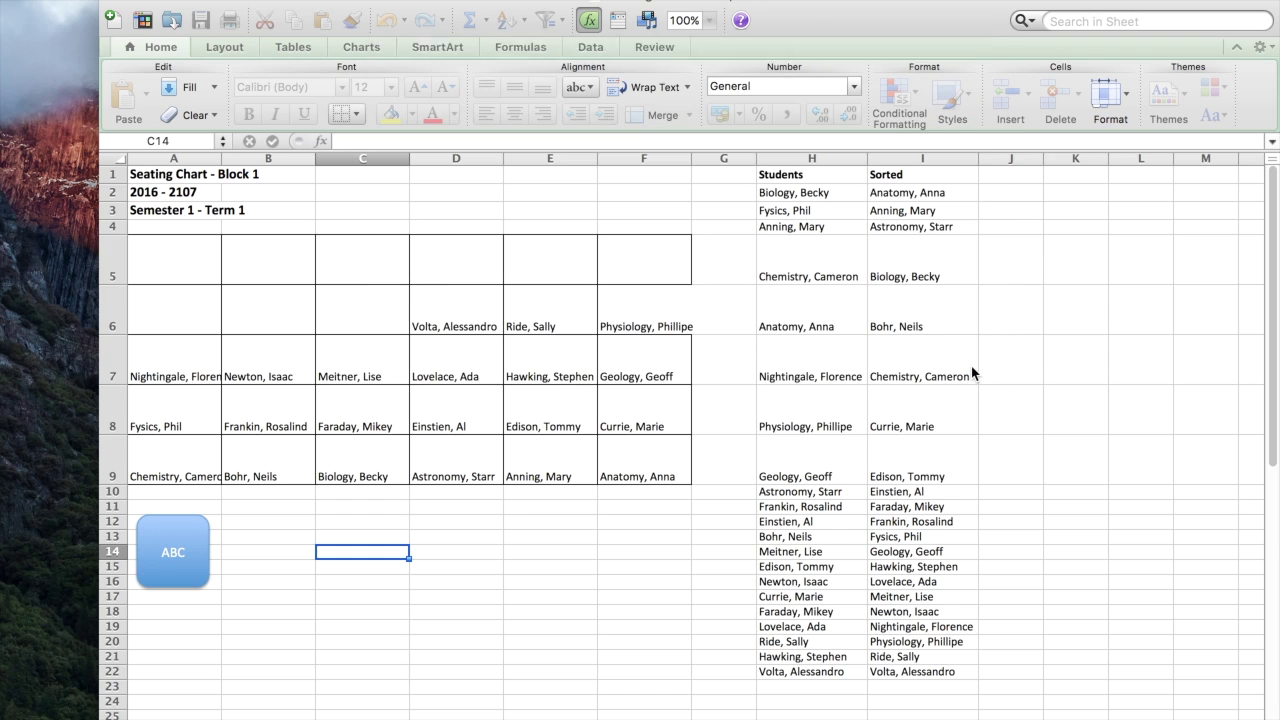
{"action": "left_click", "coordinate": [402, 581]}
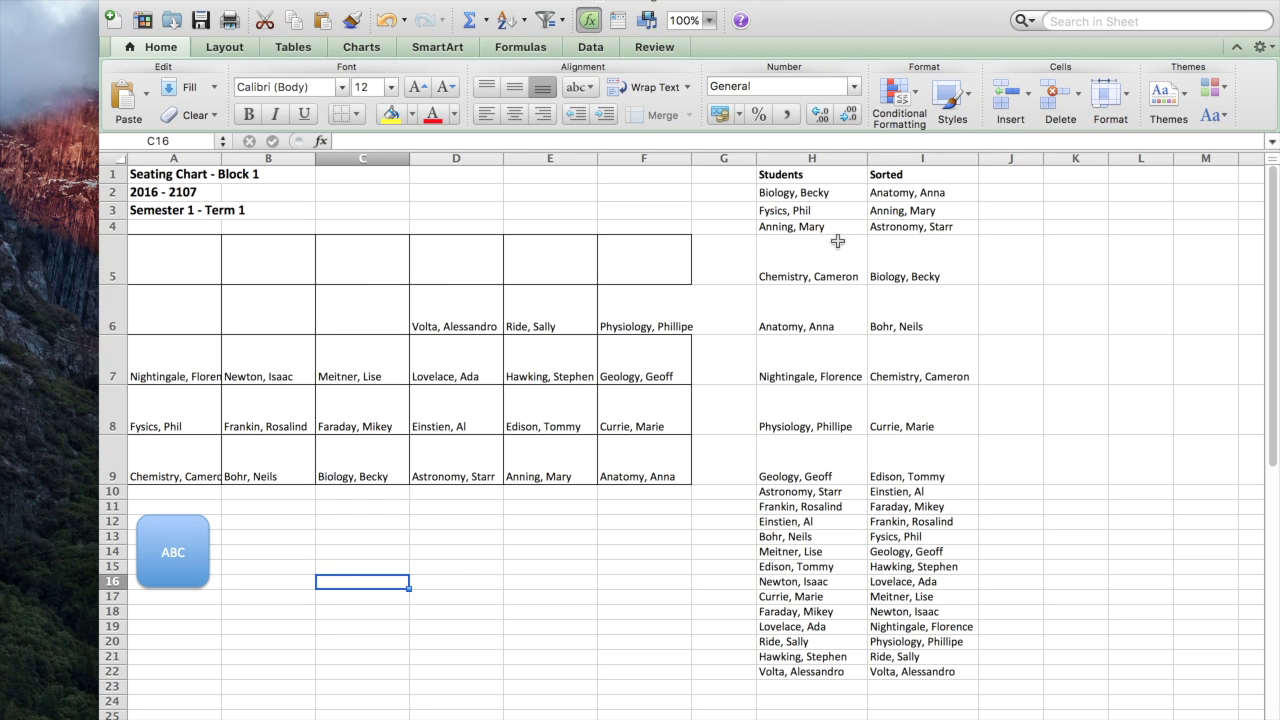
- Hide helper columns G through J containing the Students and Sorted lists
{"action": "left_click_drag", "start_coordinate": [744, 157], "coordinate": [1002, 154]}
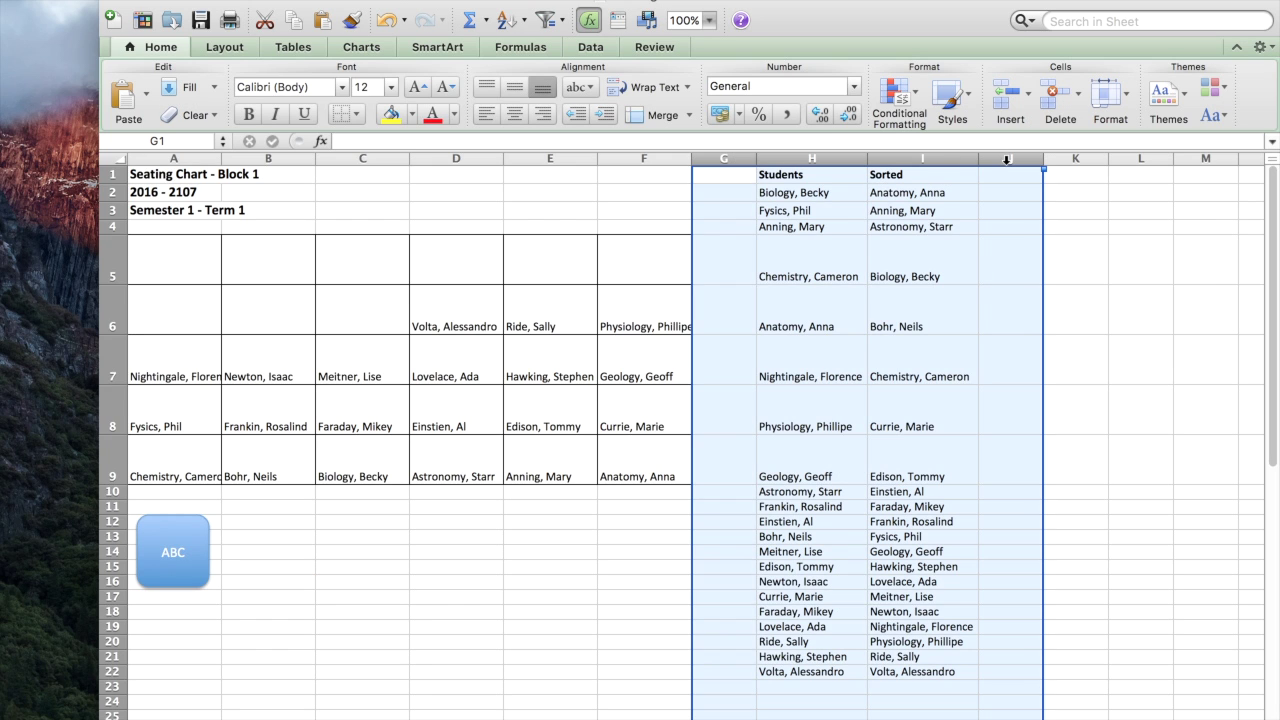
{"action": "right_click", "coordinate": [1006, 160]}
{"action": "left_click", "coordinate": [1077, 372]}
{"action": "left_click", "coordinate": [449, 613]}
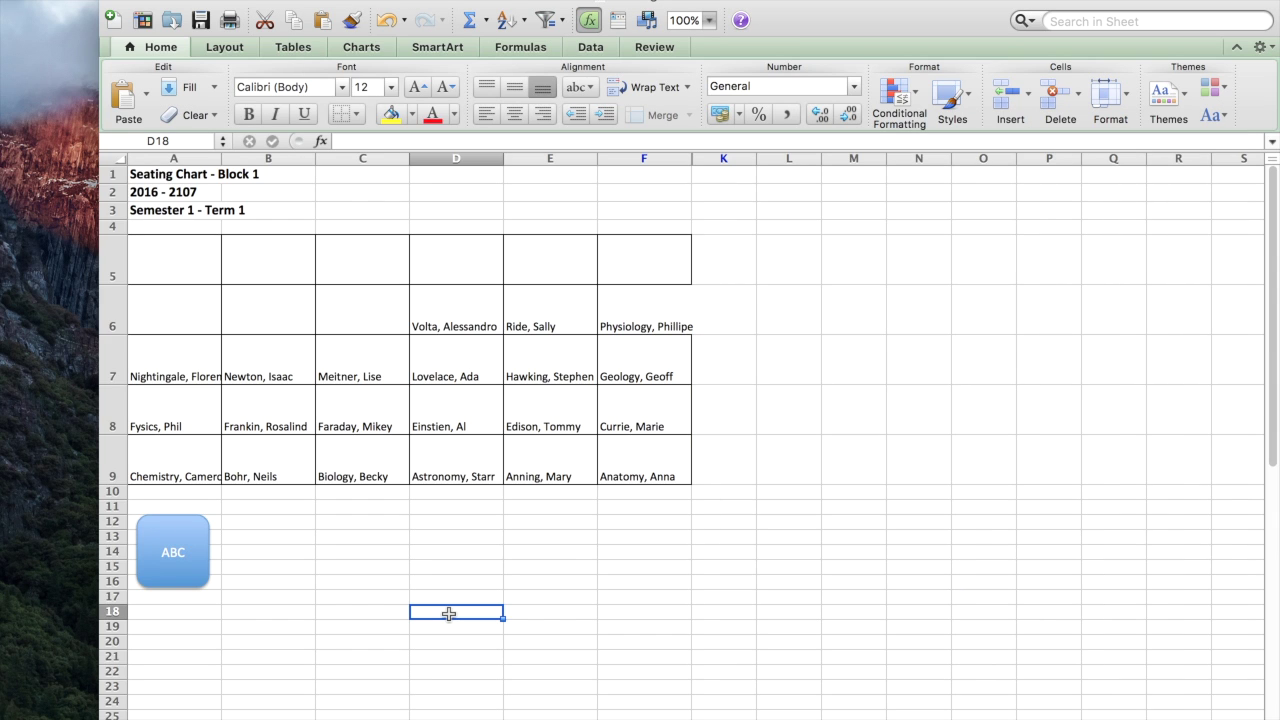